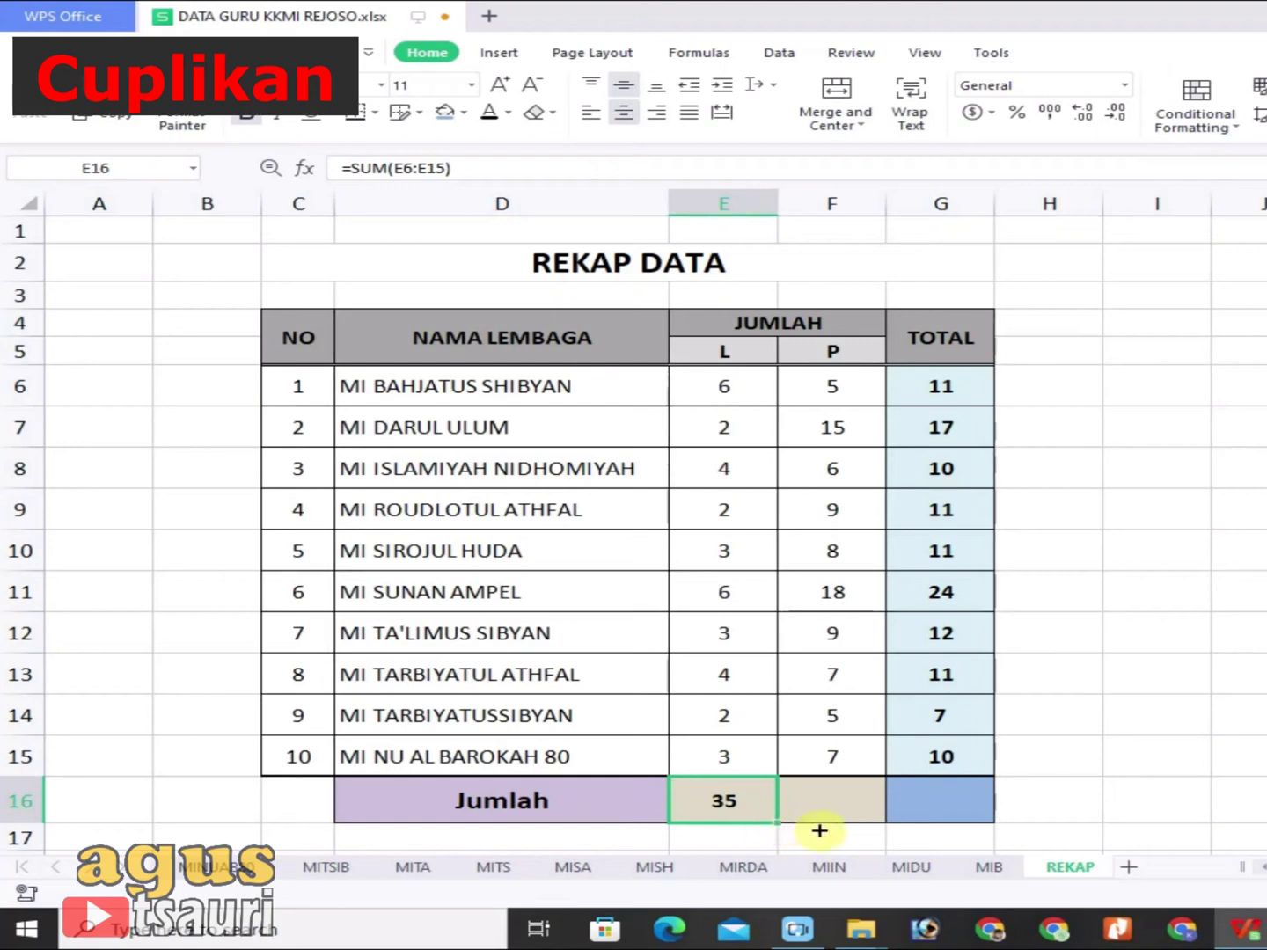
Step: Copy F16's column SUM into G16 so it shows the grand total 124
click(898, 803)
click(821, 800)
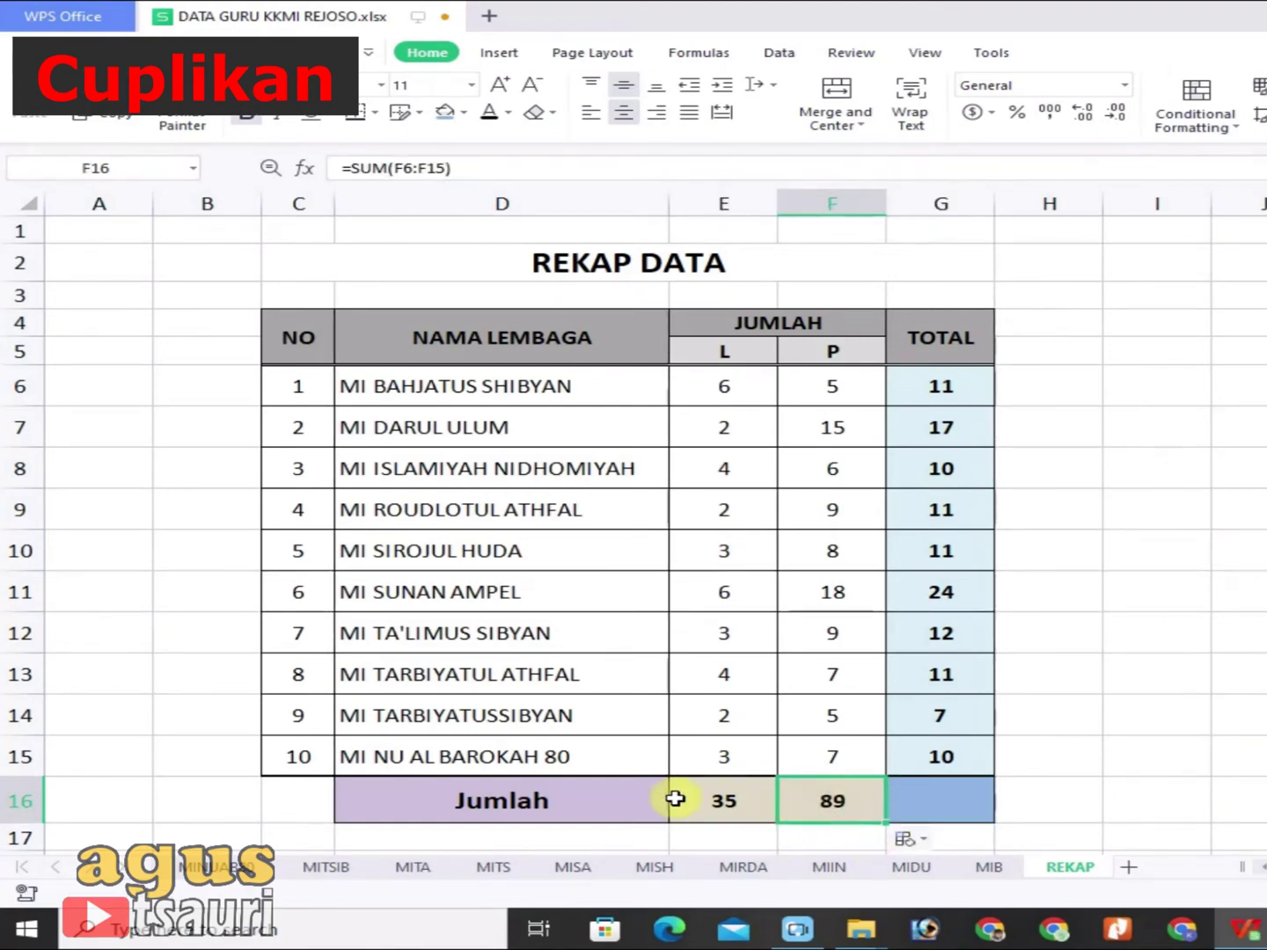
click(923, 801)
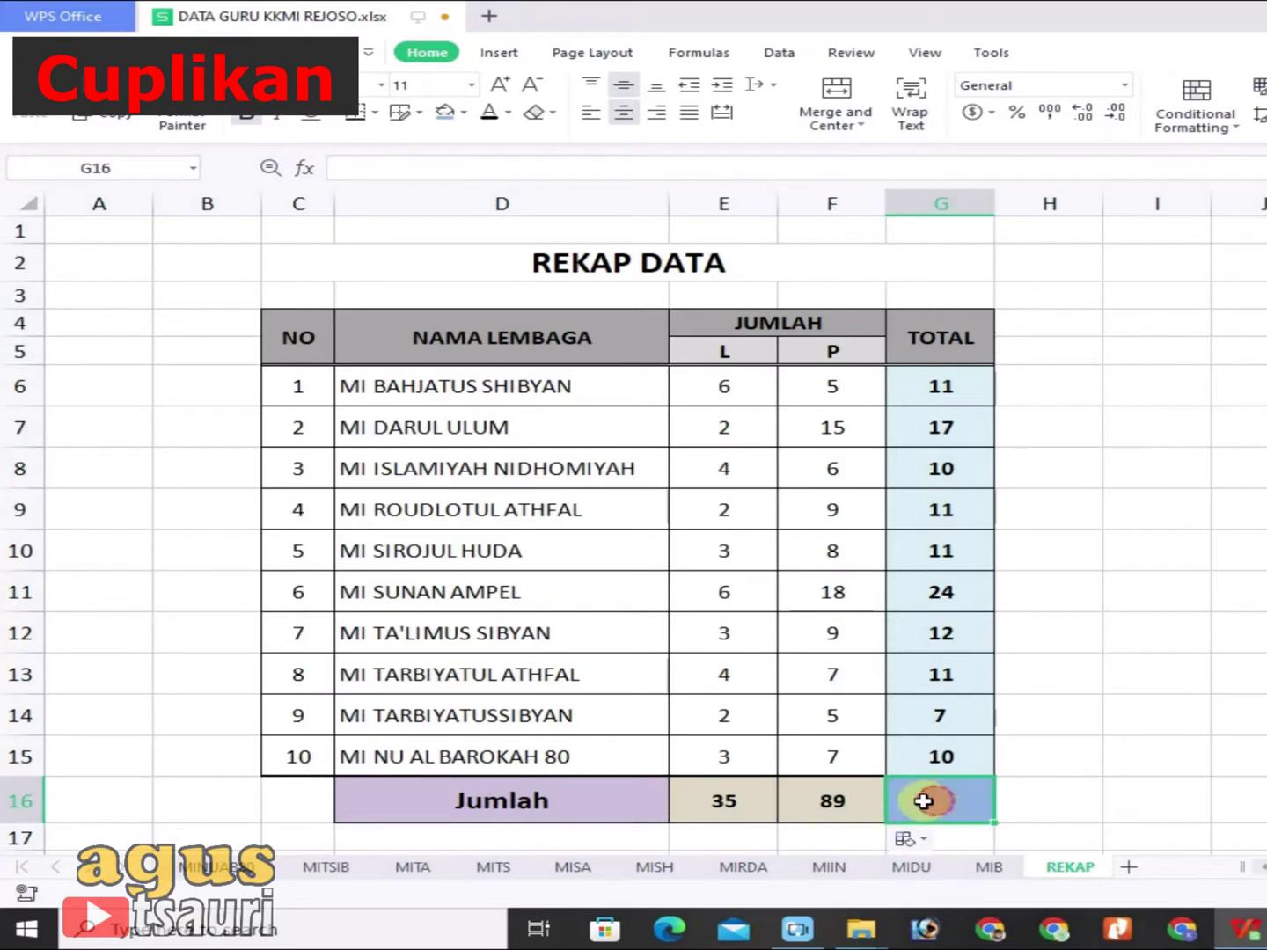
click(849, 803)
drag(888, 824, 963, 827)
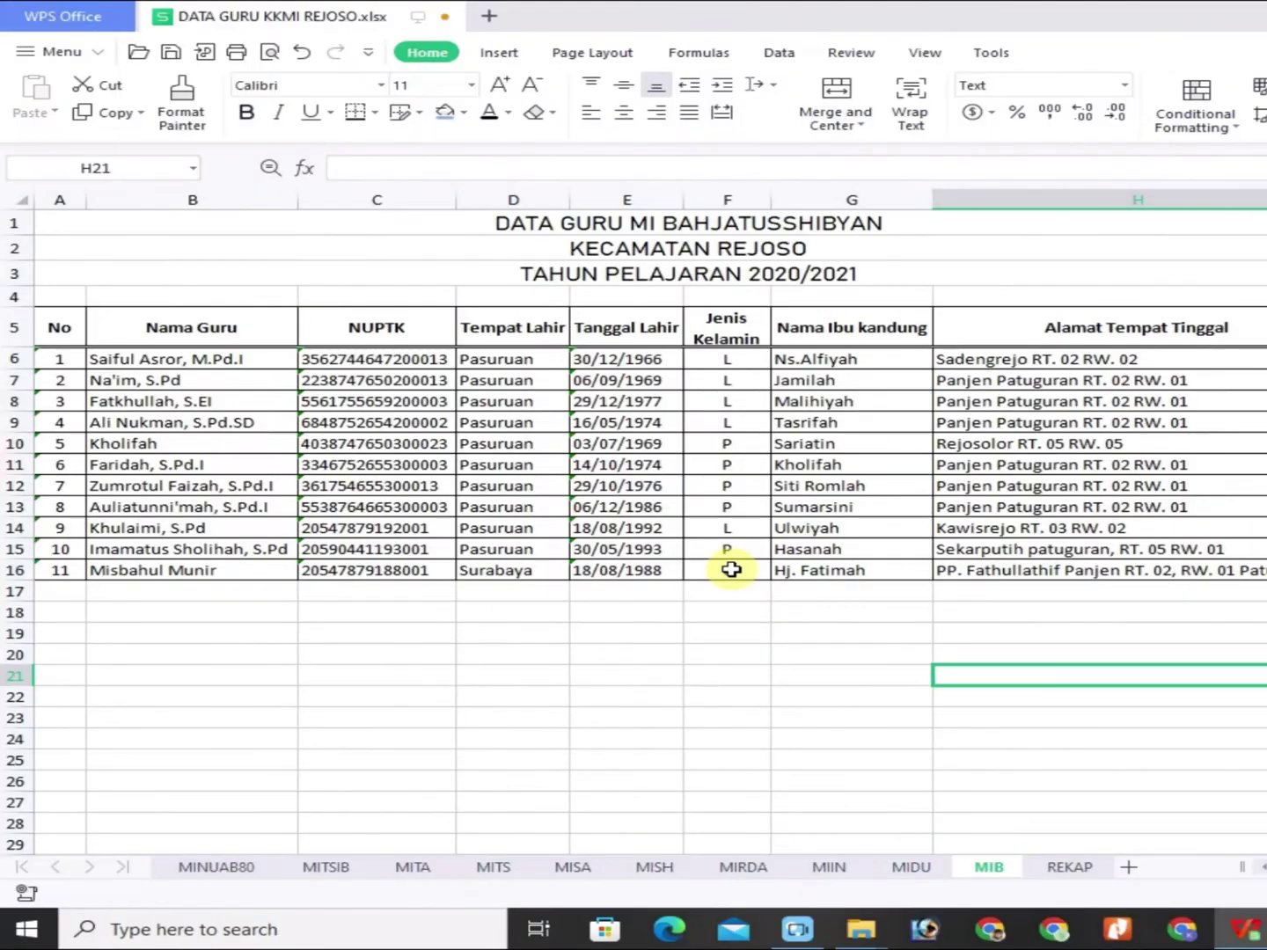
Step: On the MIB sheet, change the last teacher's gender in F16 from L to P
click(732, 569)
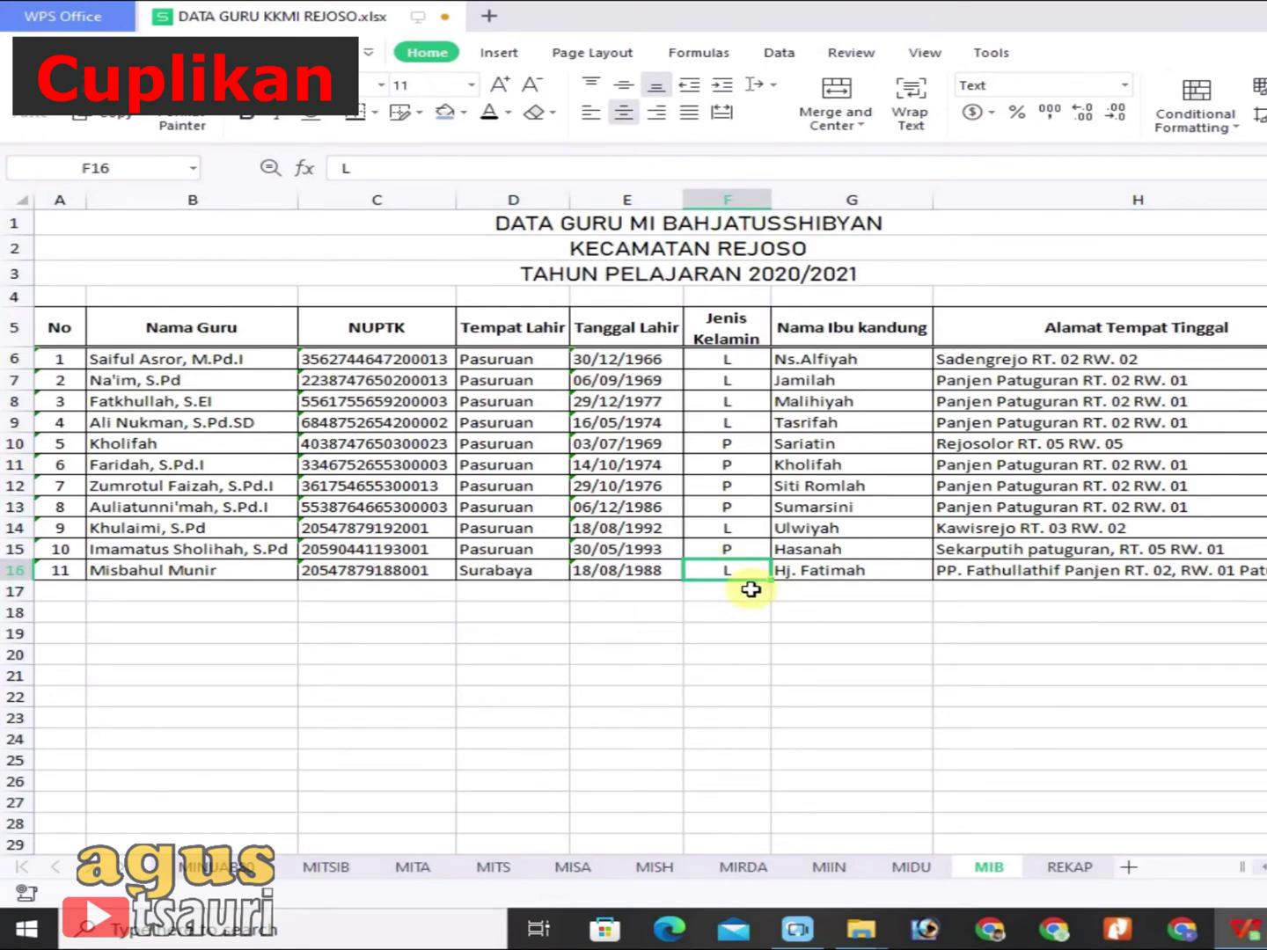
text(P)
key(Return)
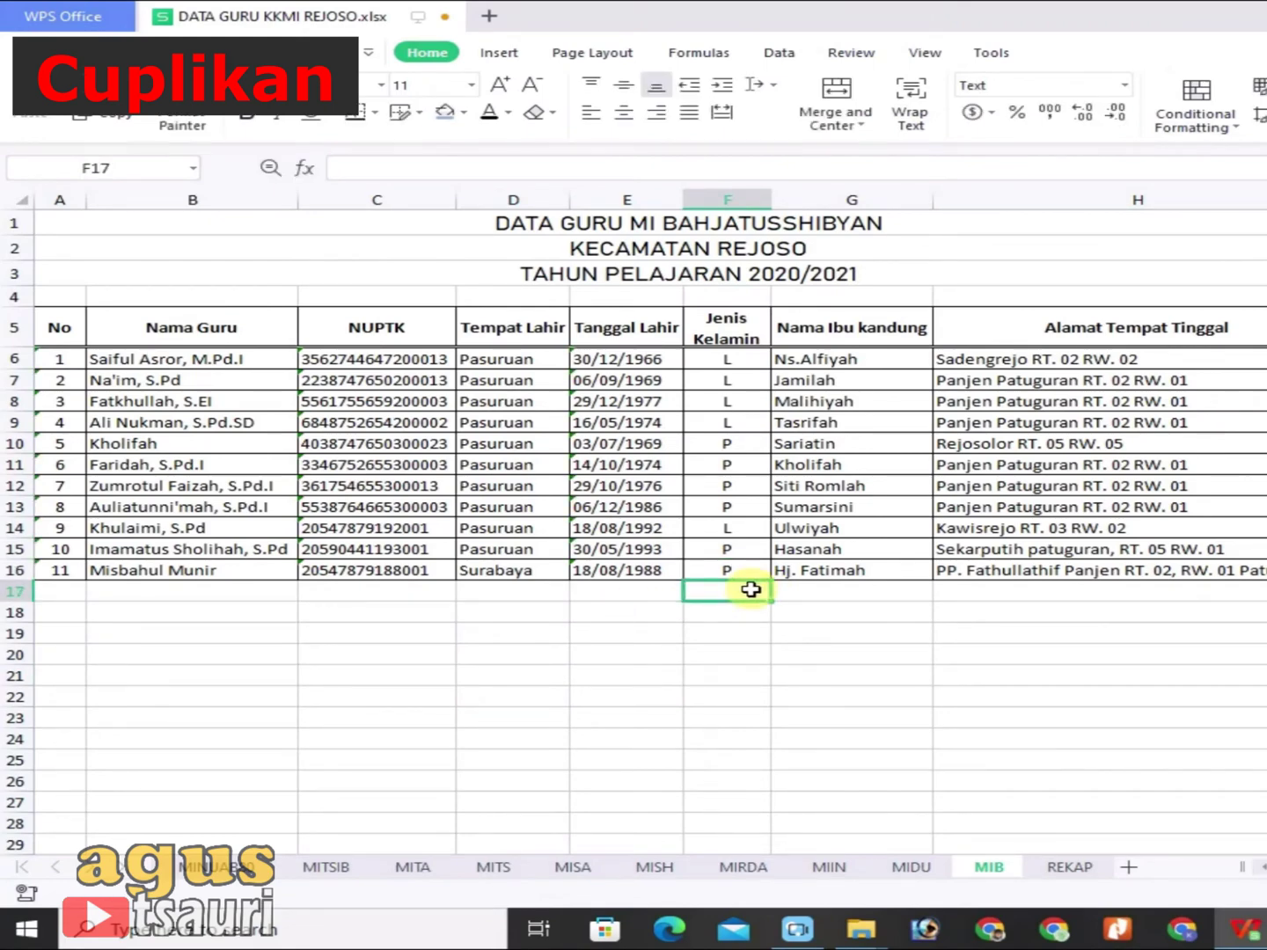
click(1069, 867)
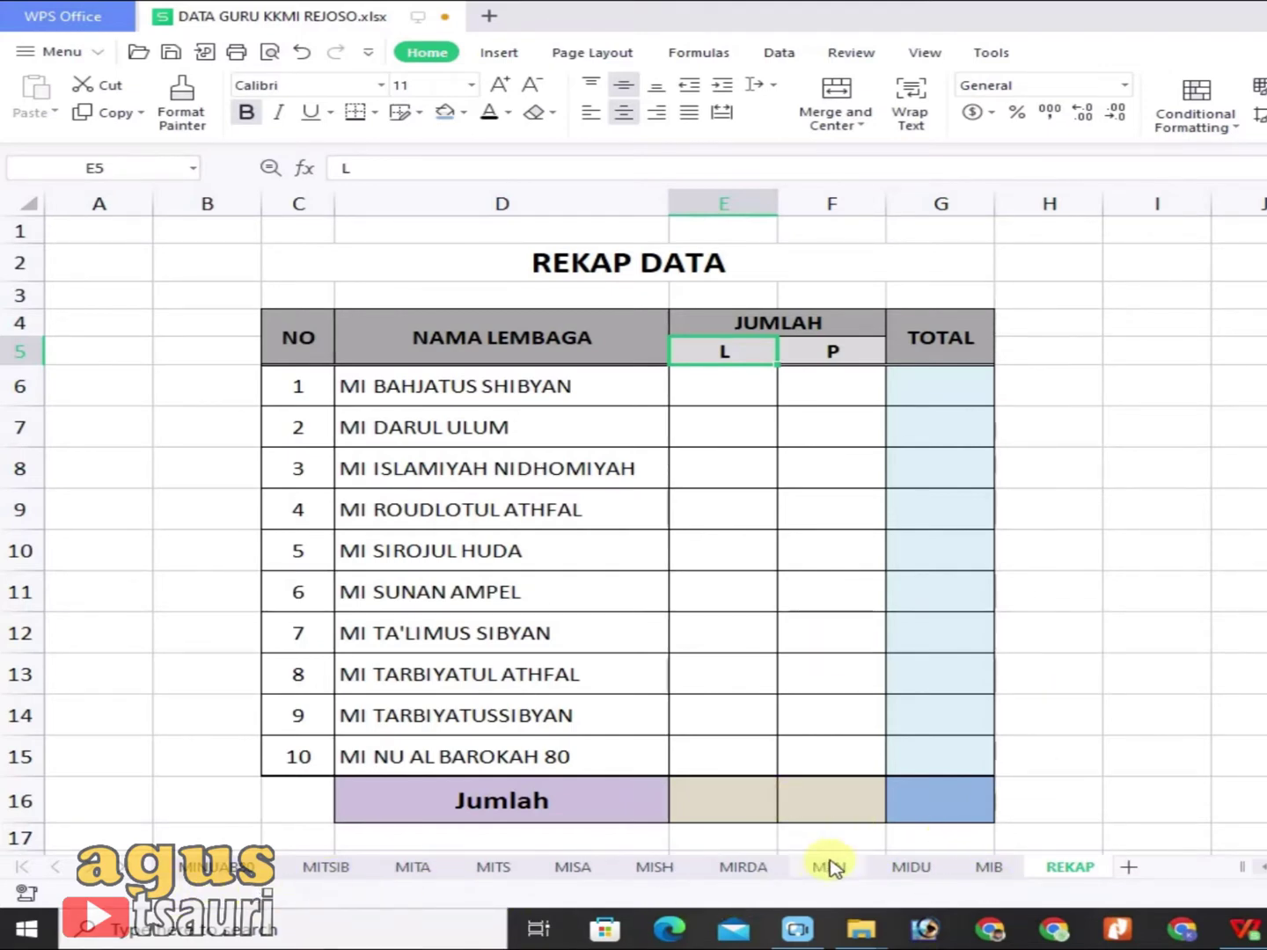
Step: Switch to the MIB sheet with the 11-teacher DATA GURU MI BAHJATUSSHIBYAN table
click(987, 869)
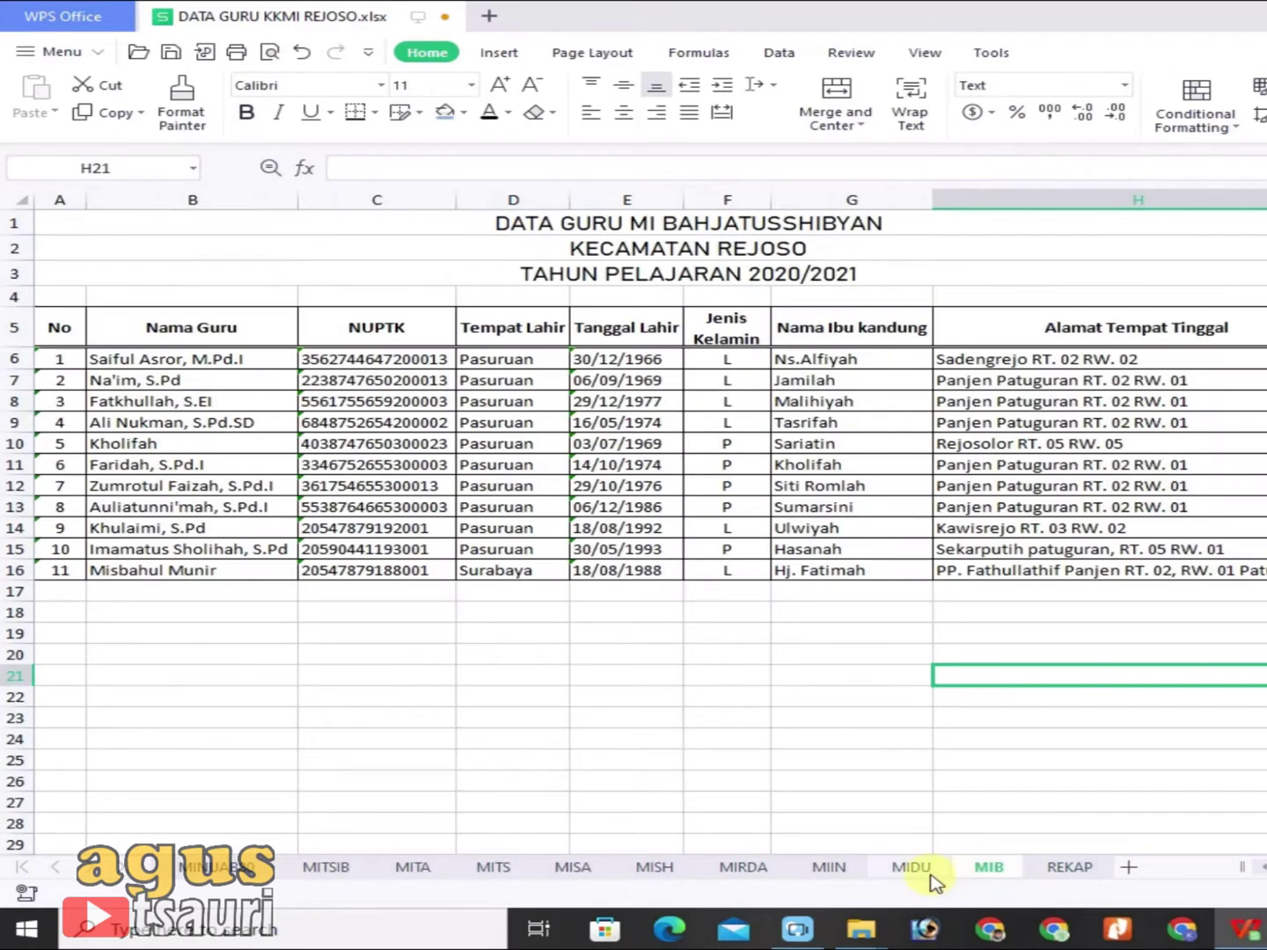
Step: Look through the MIDU, MIIN and MIB school sheets, then go back to REKAP
click(911, 867)
click(818, 868)
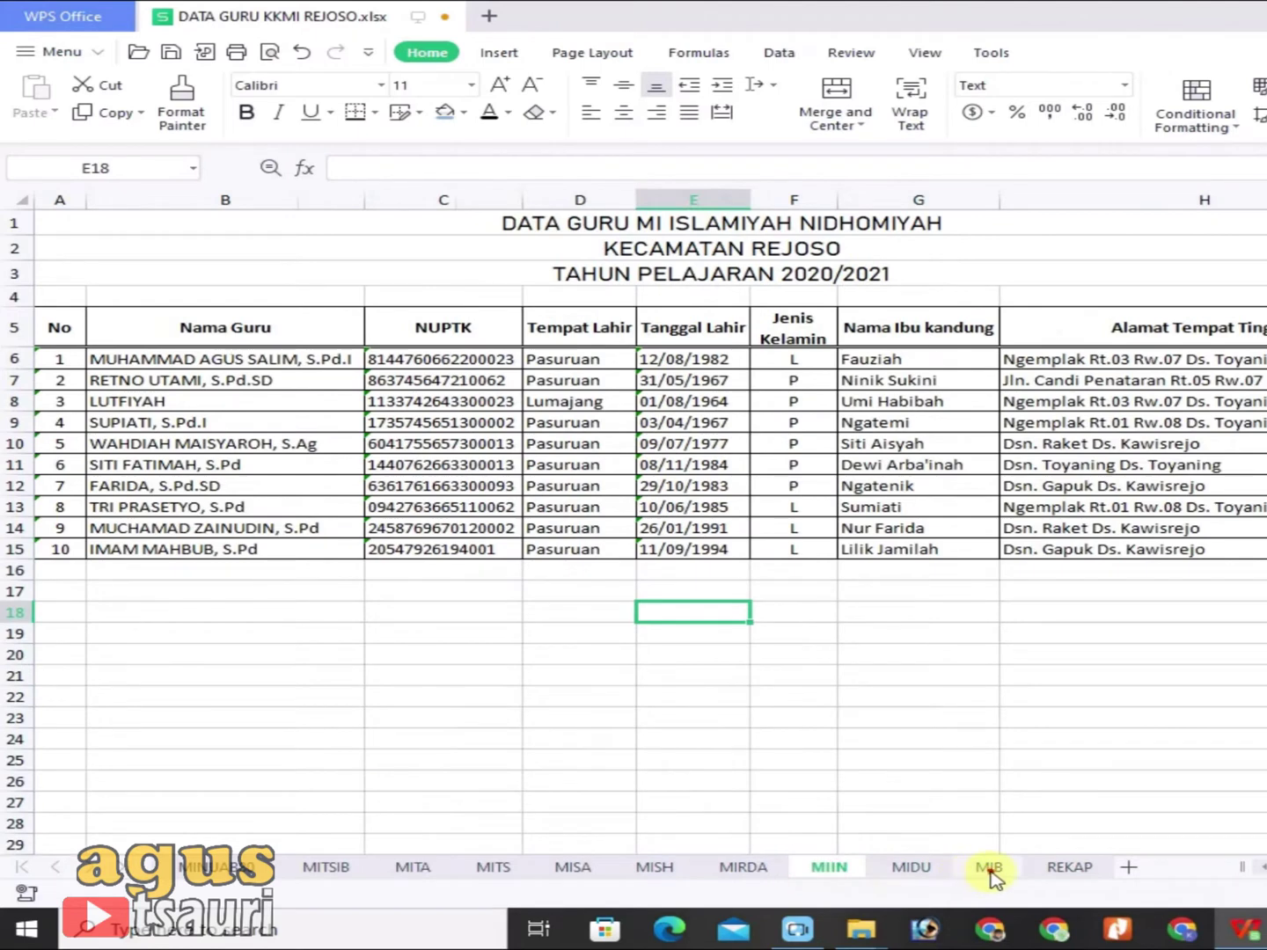
click(989, 869)
click(1070, 869)
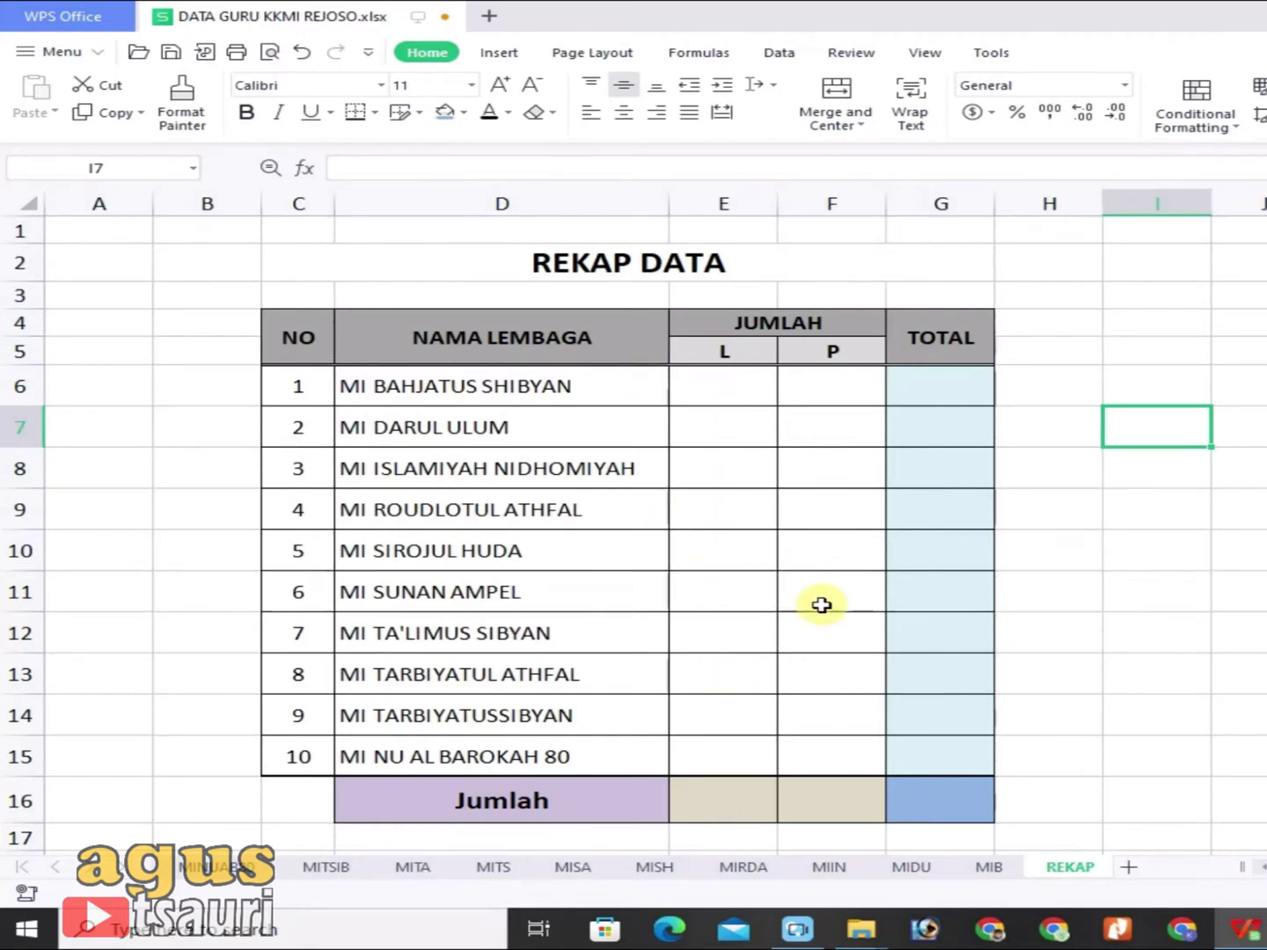
Step: Start a COUNTIF formula in E6 from the =COUNT autocomplete, heading to MIB for its range
click(699, 394)
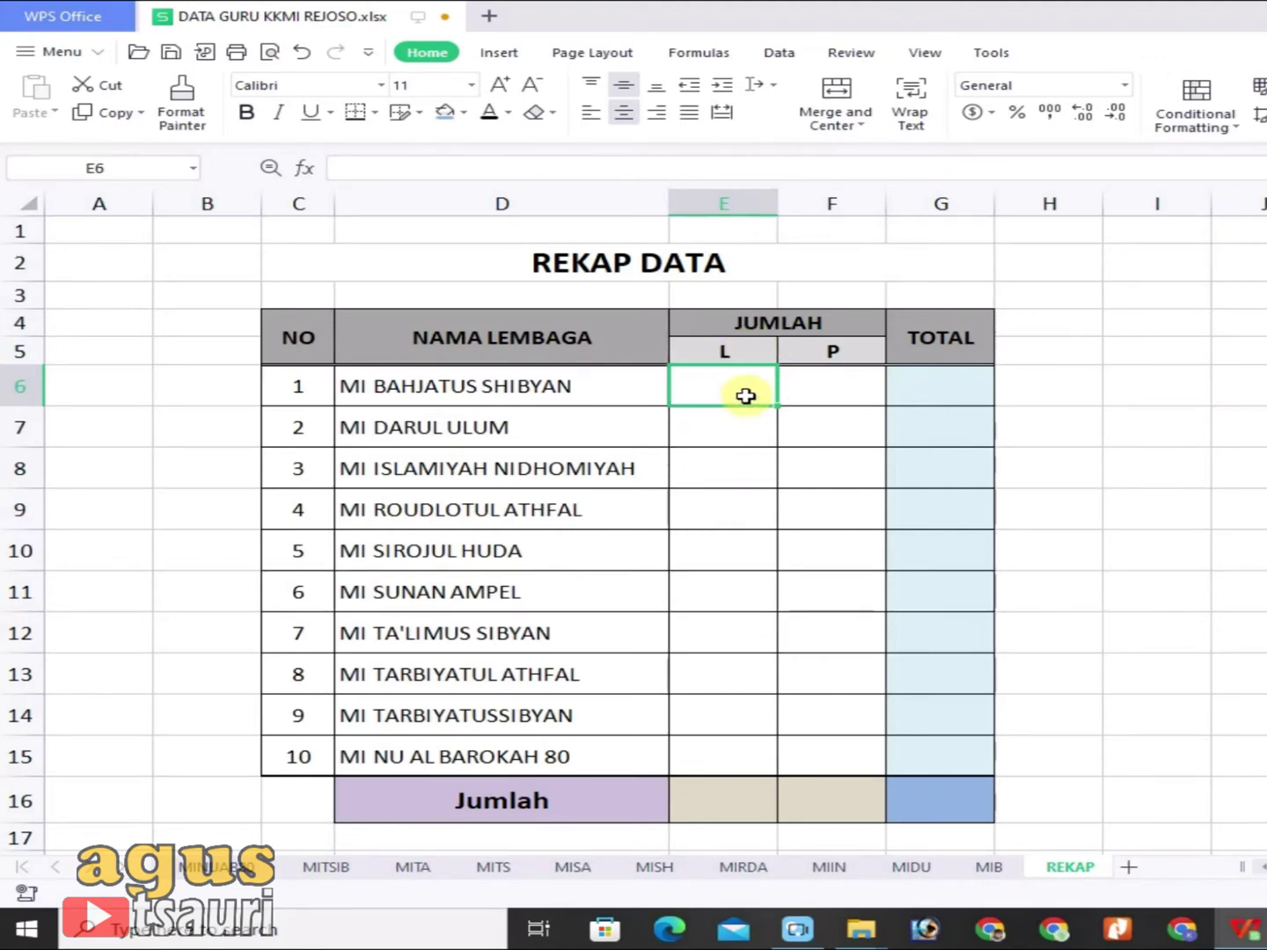
text(=COUNT)
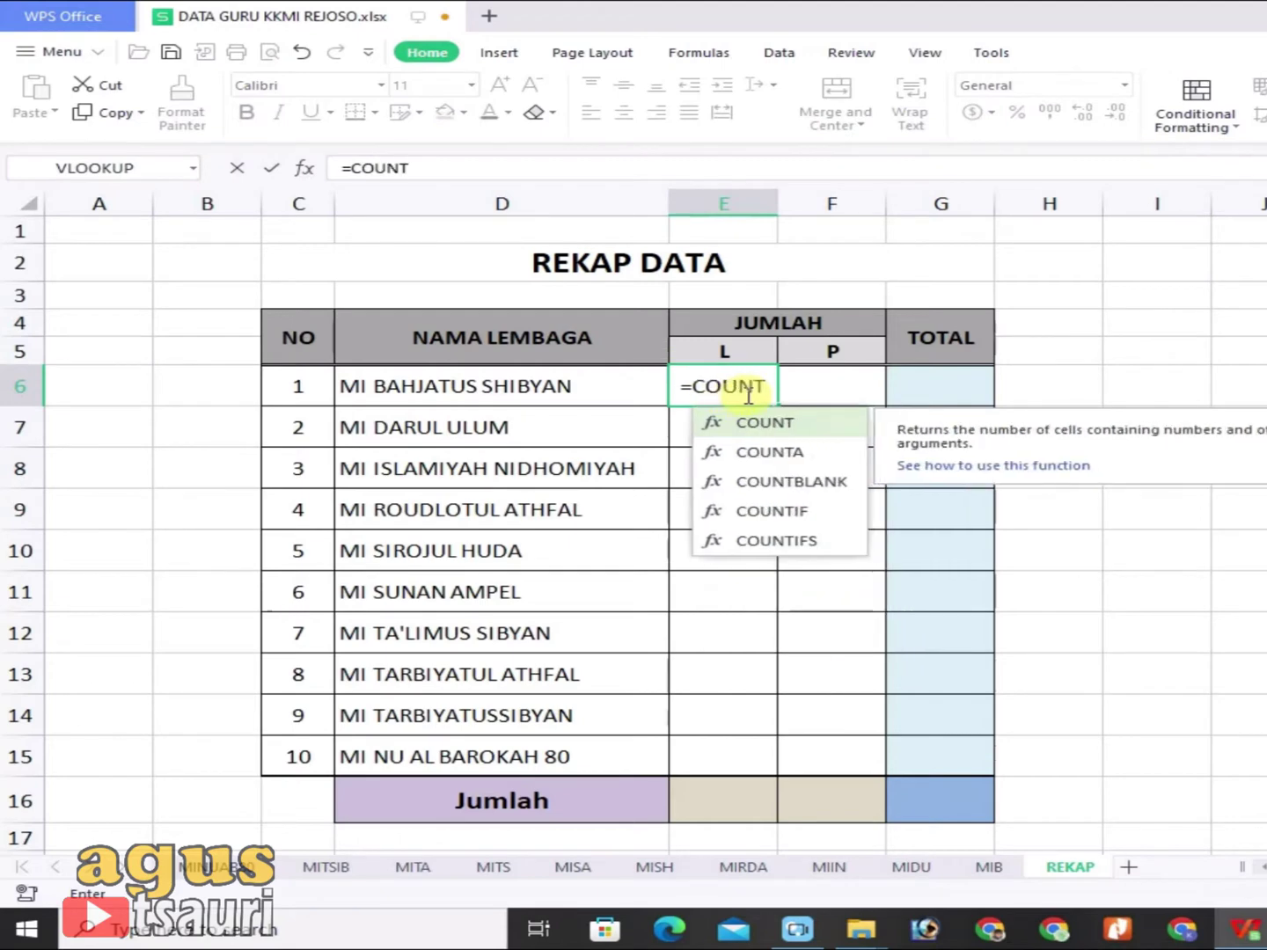
double_click(795, 510)
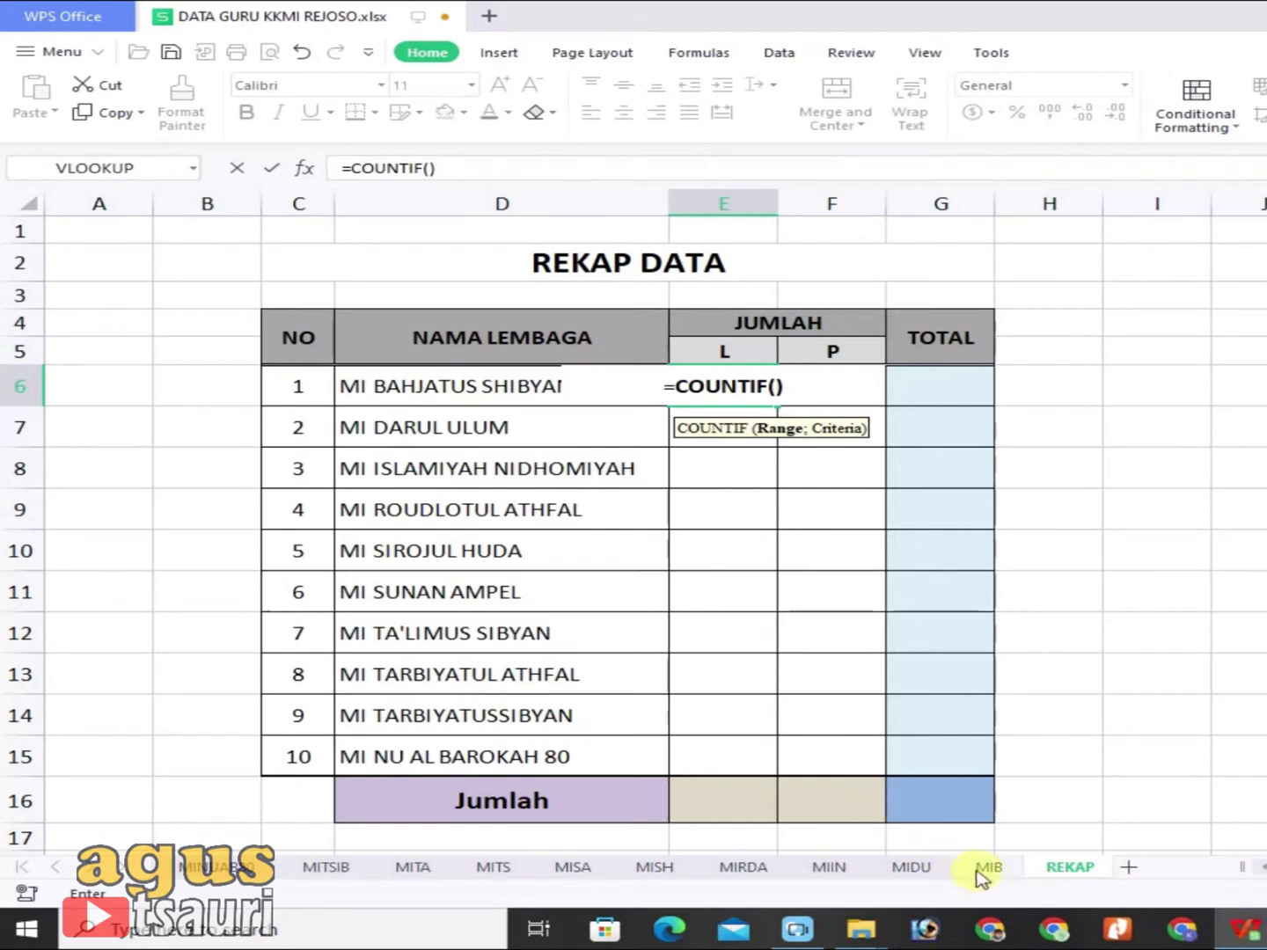
click(992, 867)
Step: Complete E6 as =COUNTIF(MIB!F6:F16;E5), giving 6 male teachers
drag(726, 360, 726, 573)
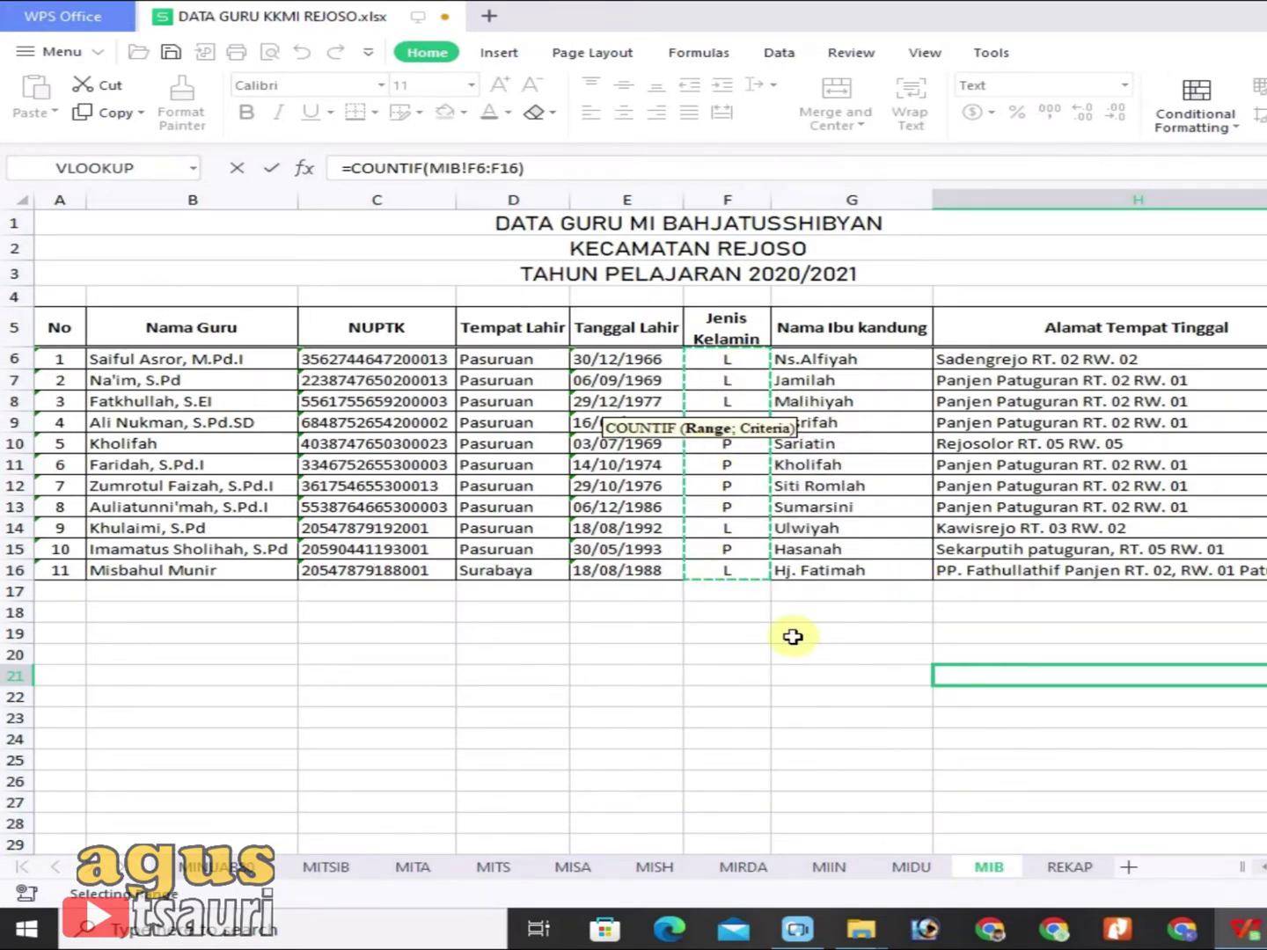
click(1068, 867)
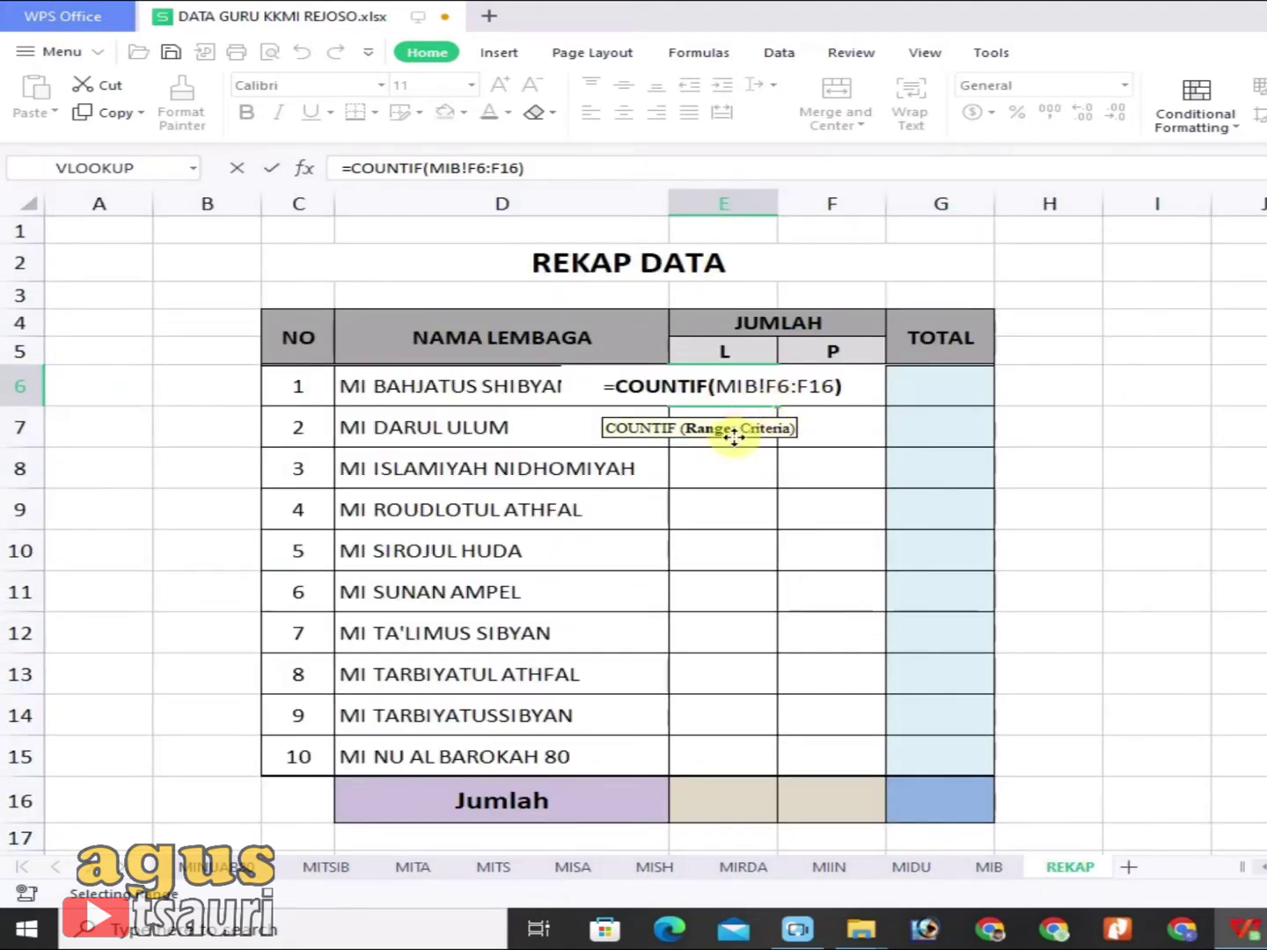
text(;)
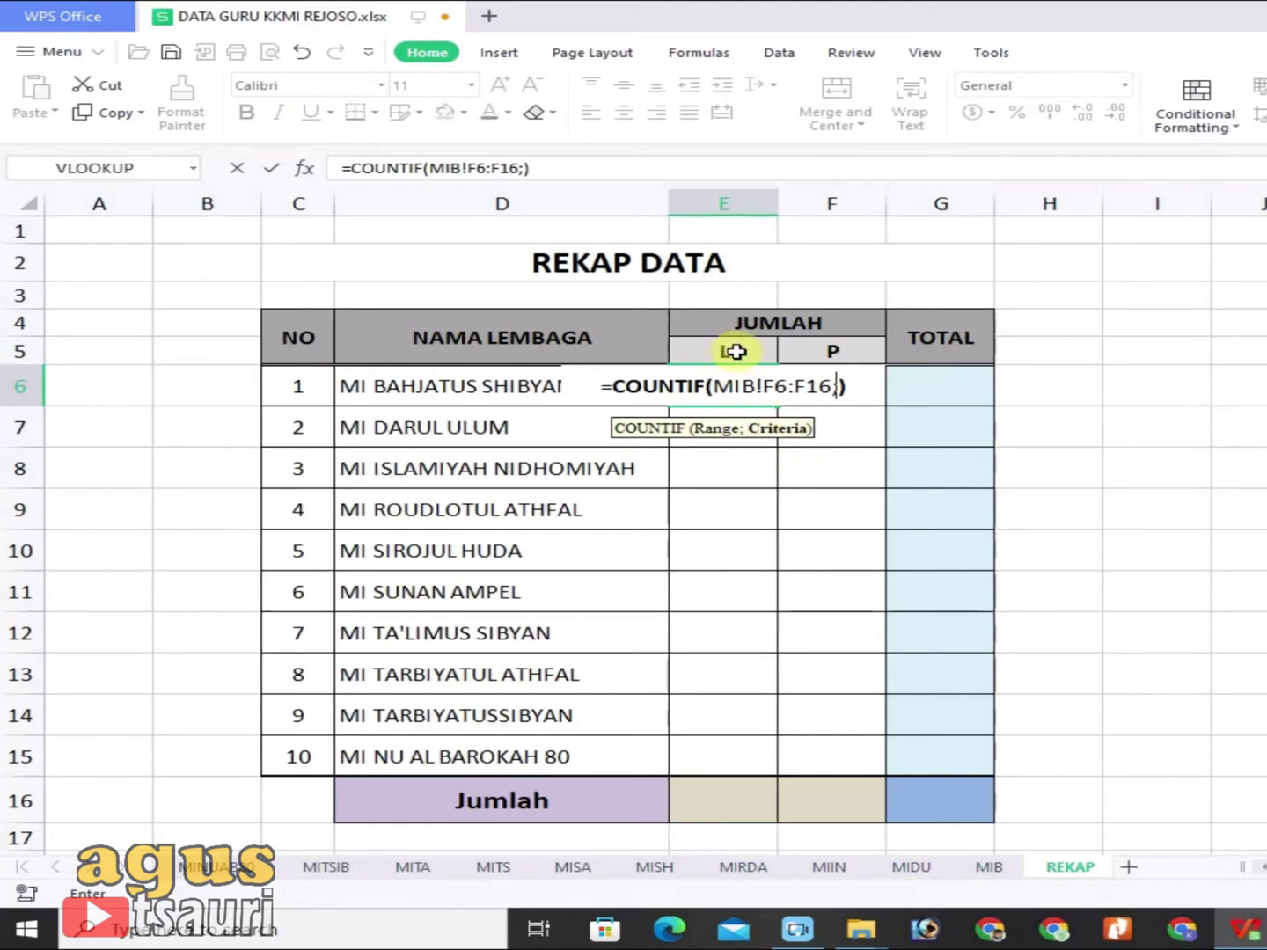
click(737, 353)
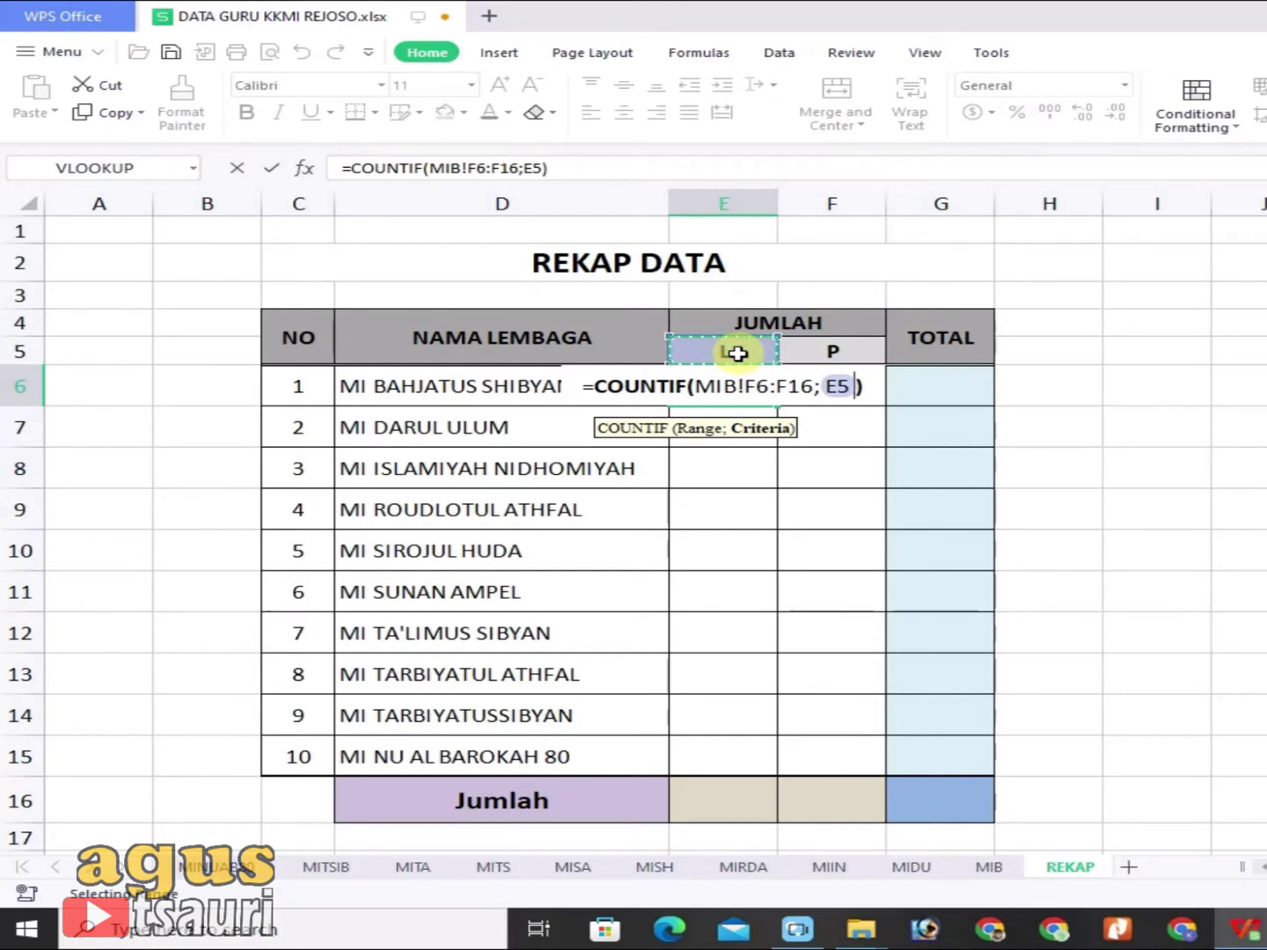
key(Return)
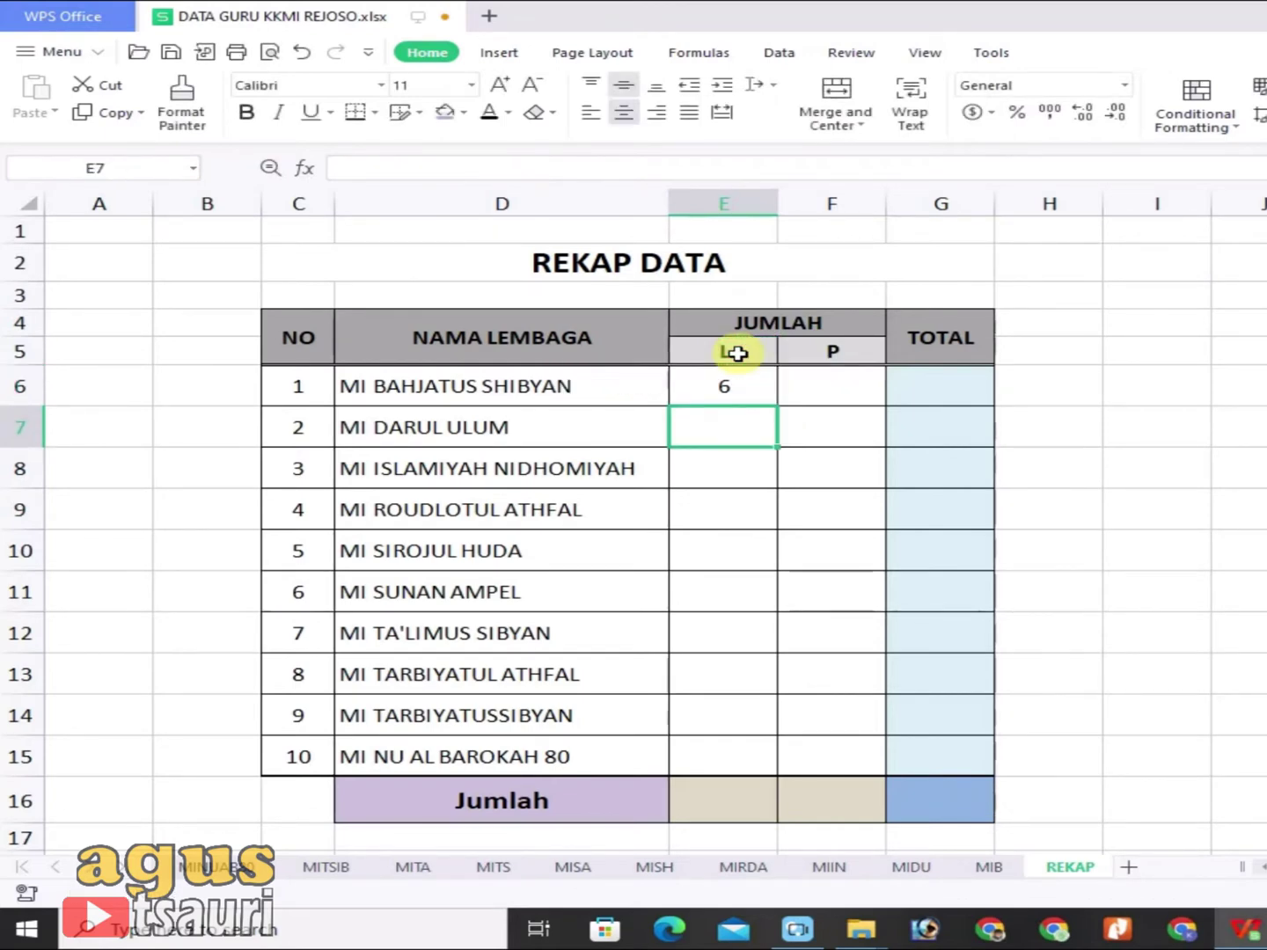
Step: Change E6's range to F6:F50 and make it absolute as MIB!$F$6:$F$50
click(714, 389)
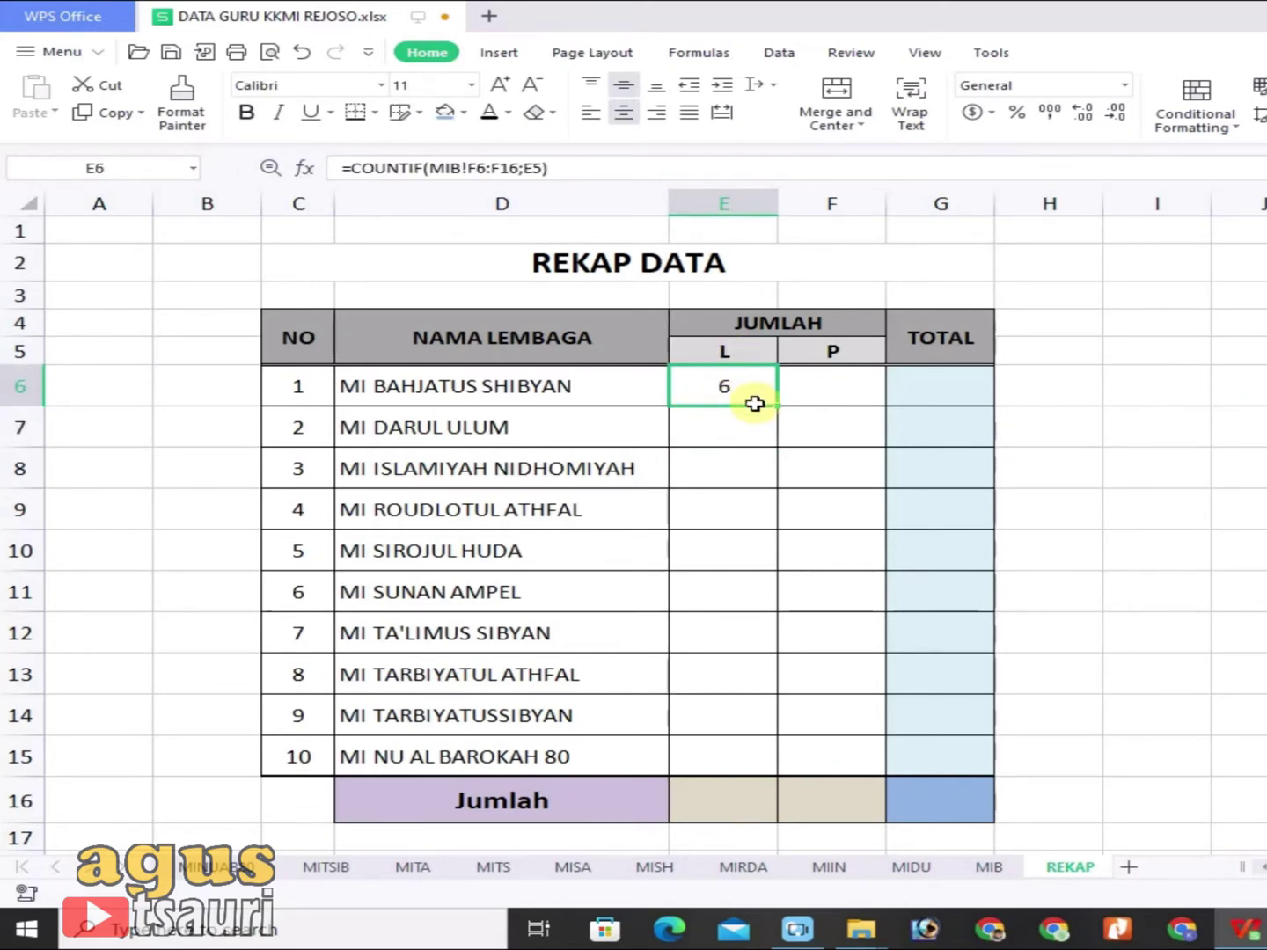
double_click(714, 385)
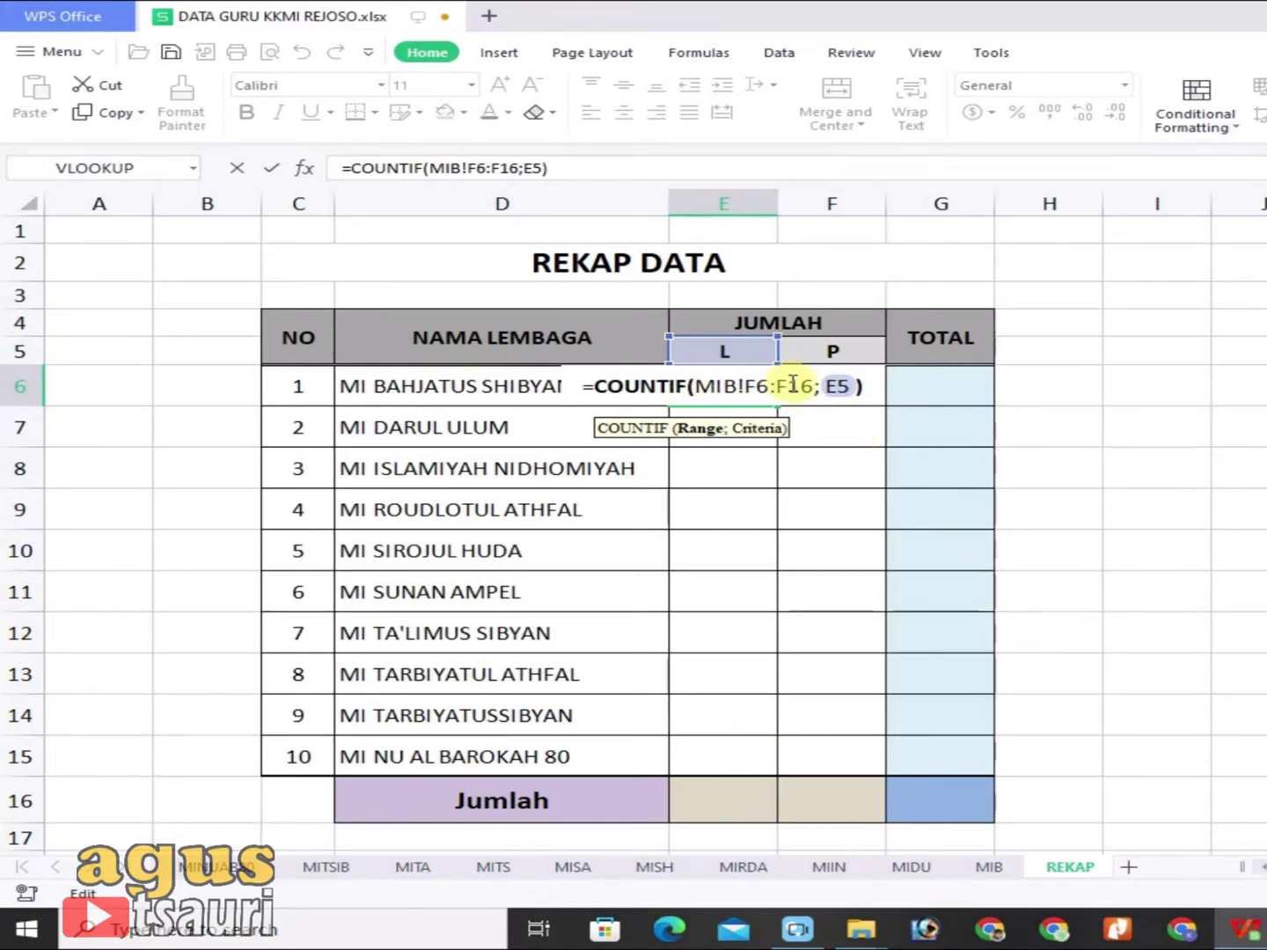
drag(789, 385, 812, 385)
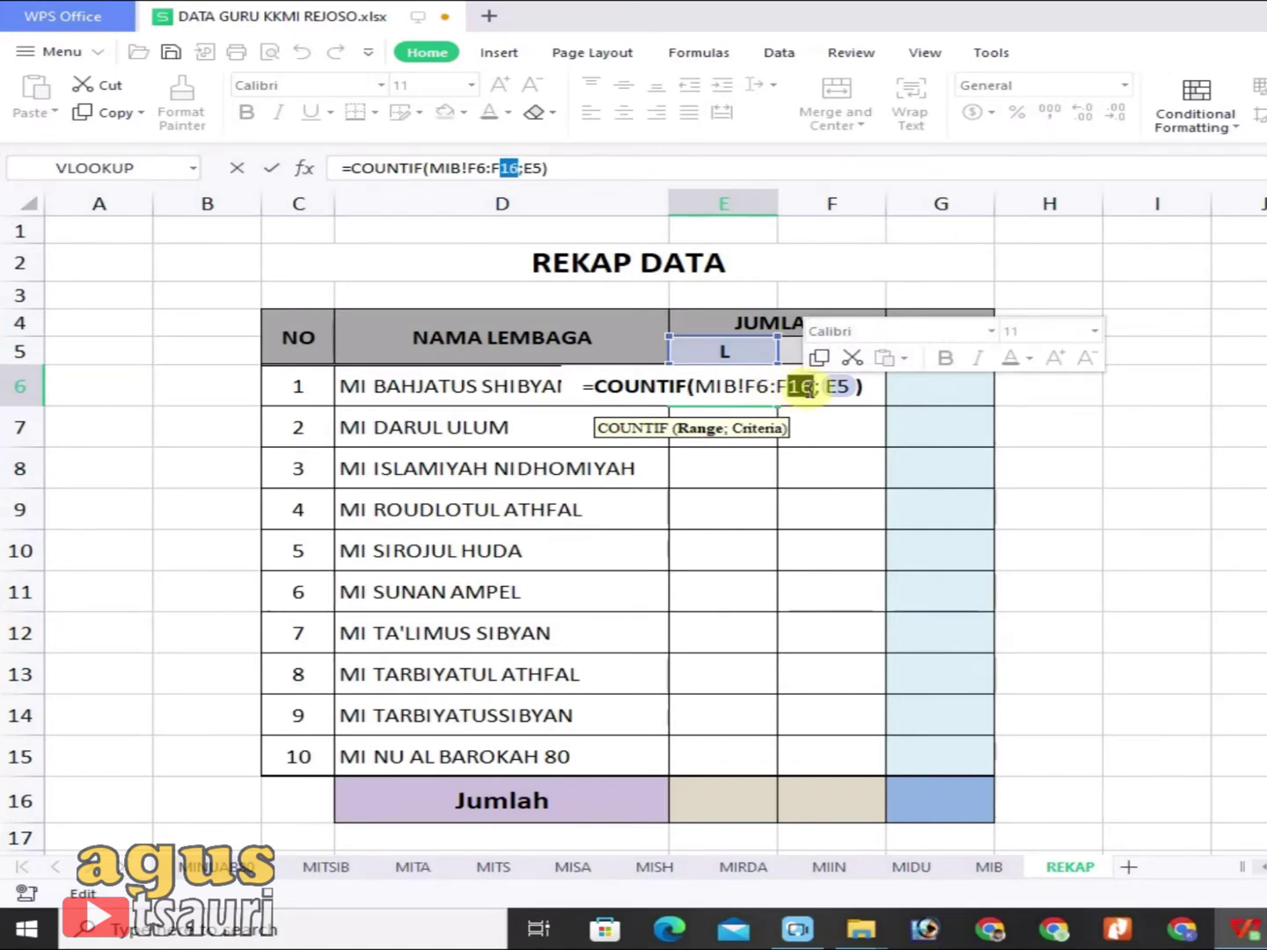
text(50)
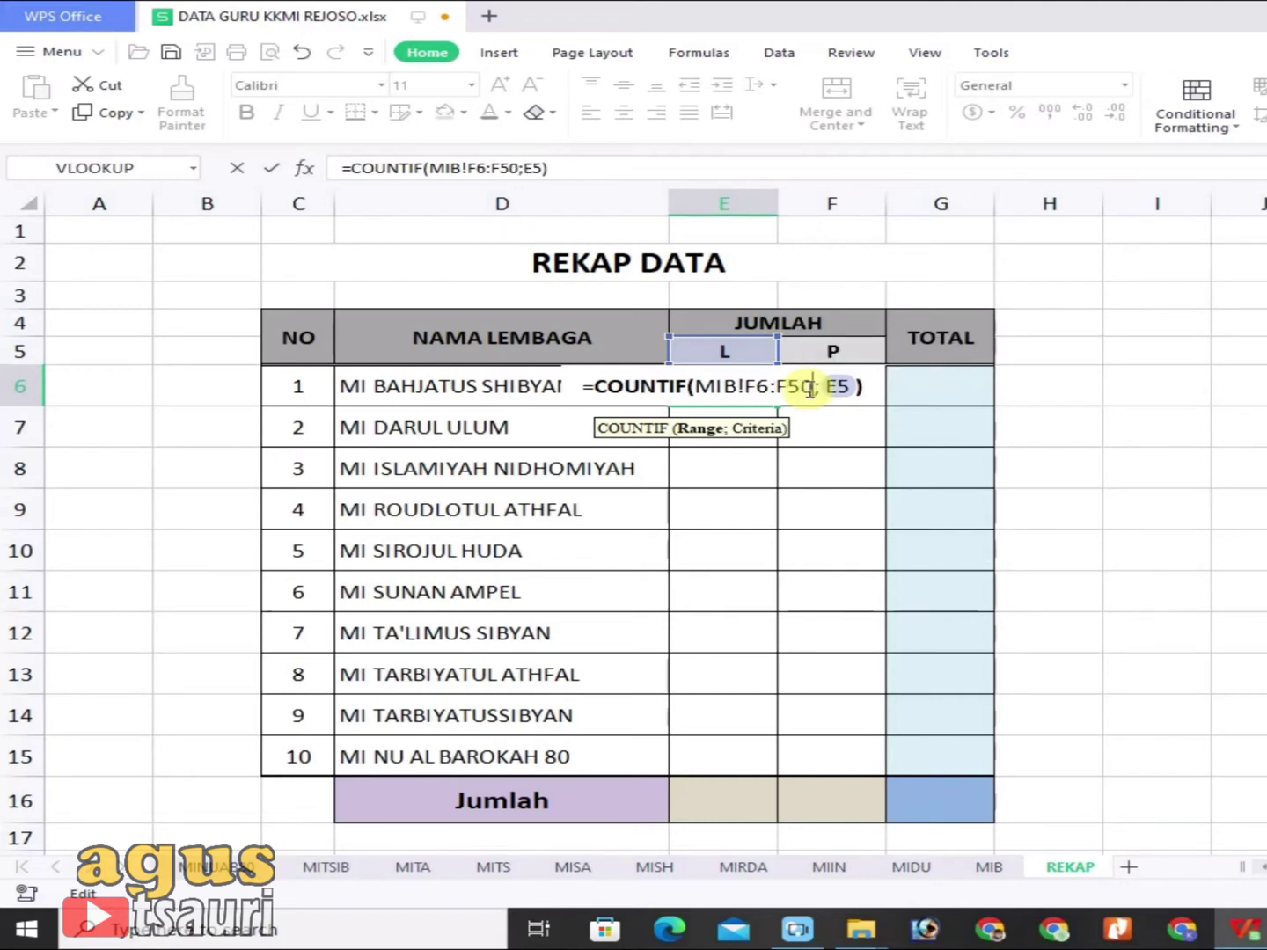
double_click(701, 392)
double_click(789, 387)
click(758, 393)
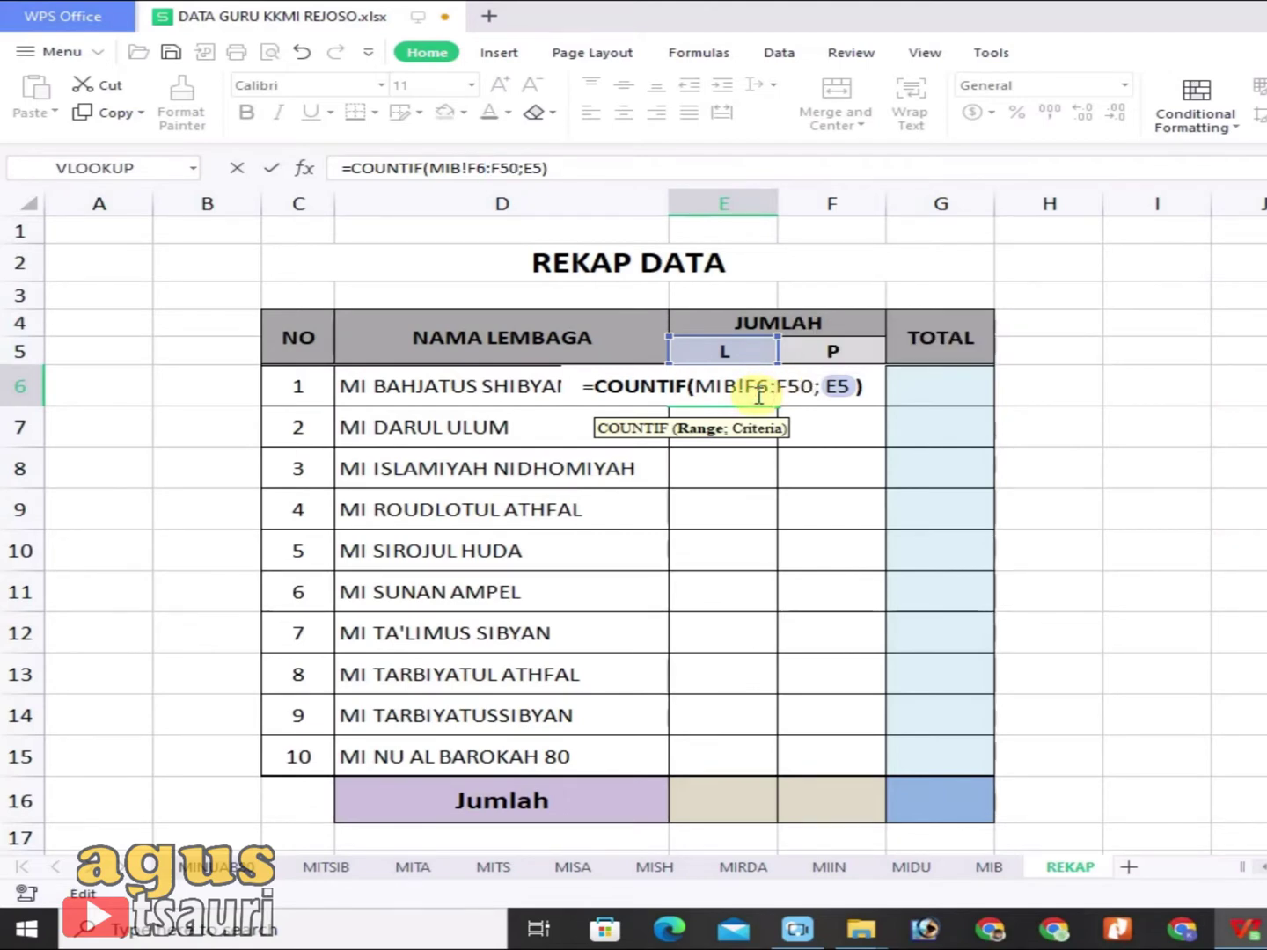
key(F4)
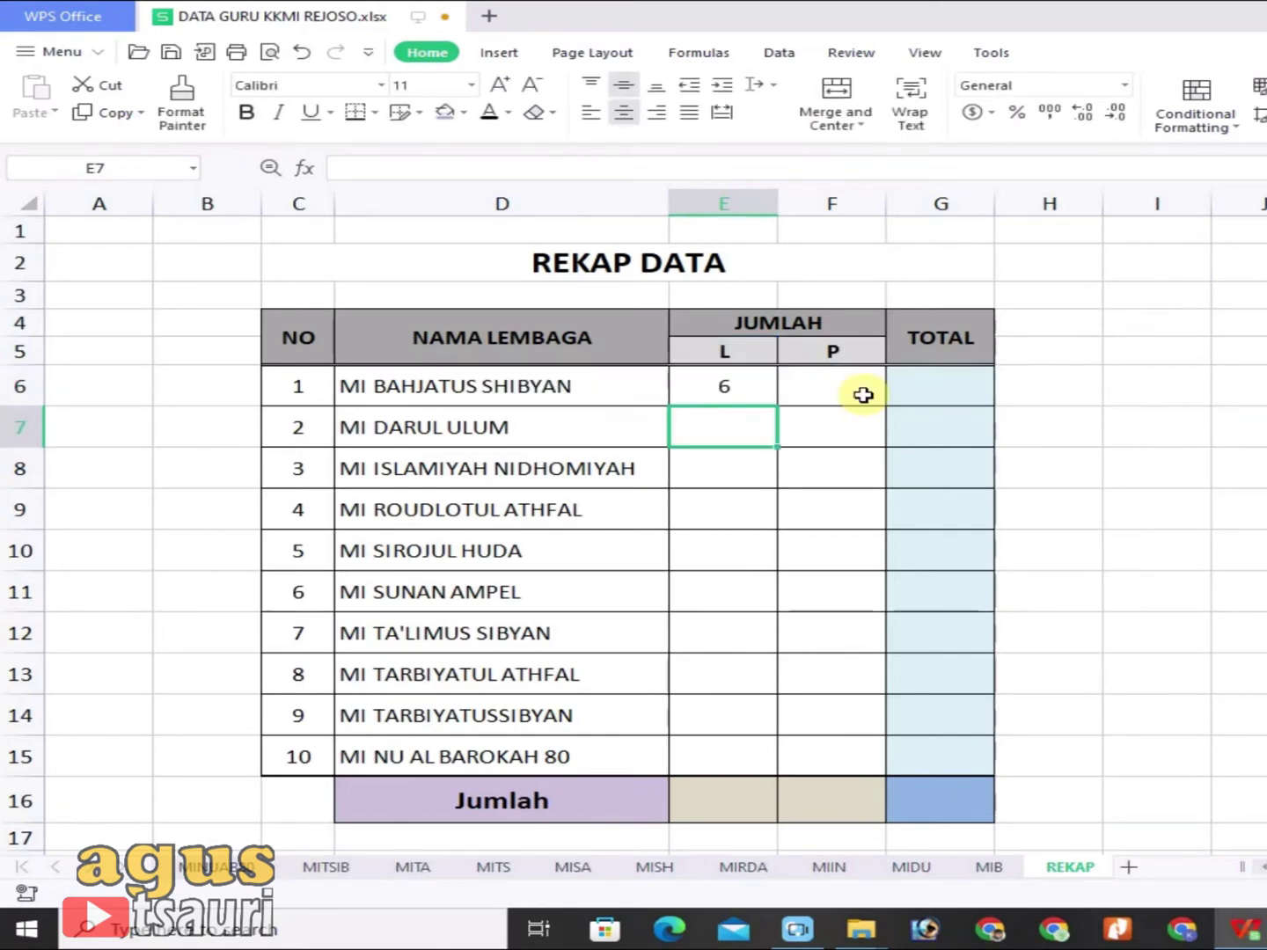
click(771, 400)
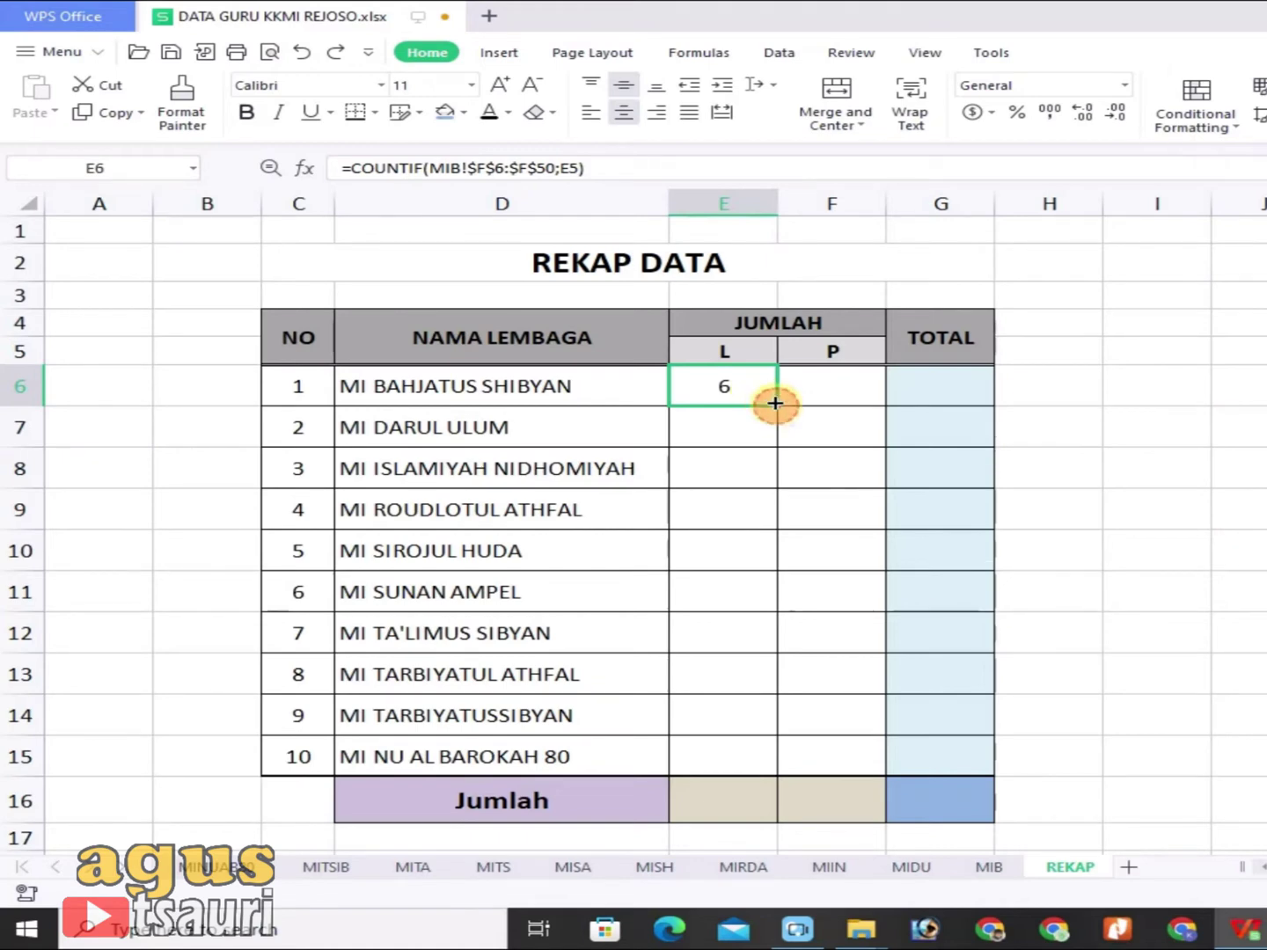
Step: Fill E6's formula right into F6 so it counts 5 P teachers using criterion F5
drag(776, 403, 865, 418)
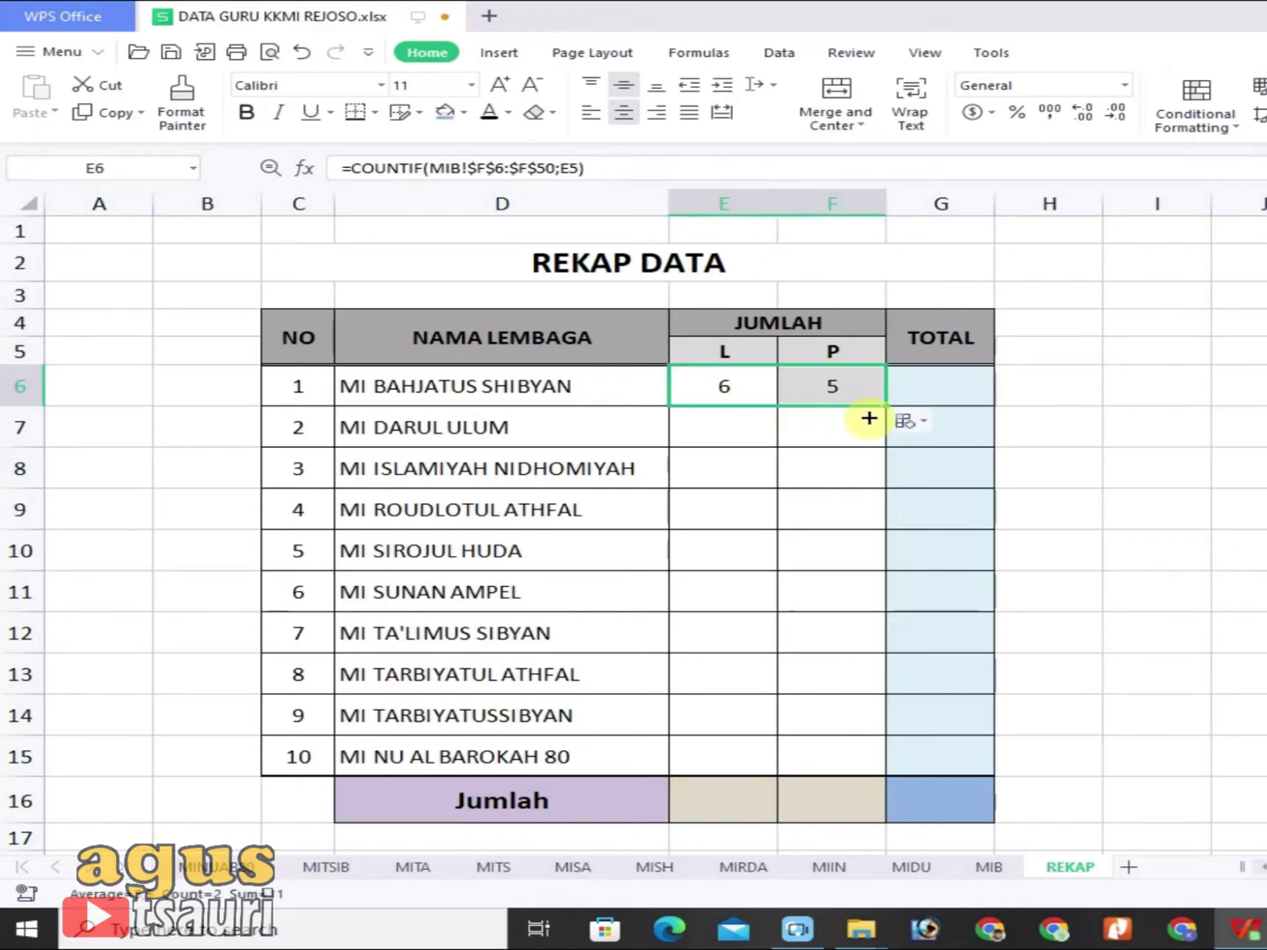
click(820, 430)
click(715, 387)
click(836, 392)
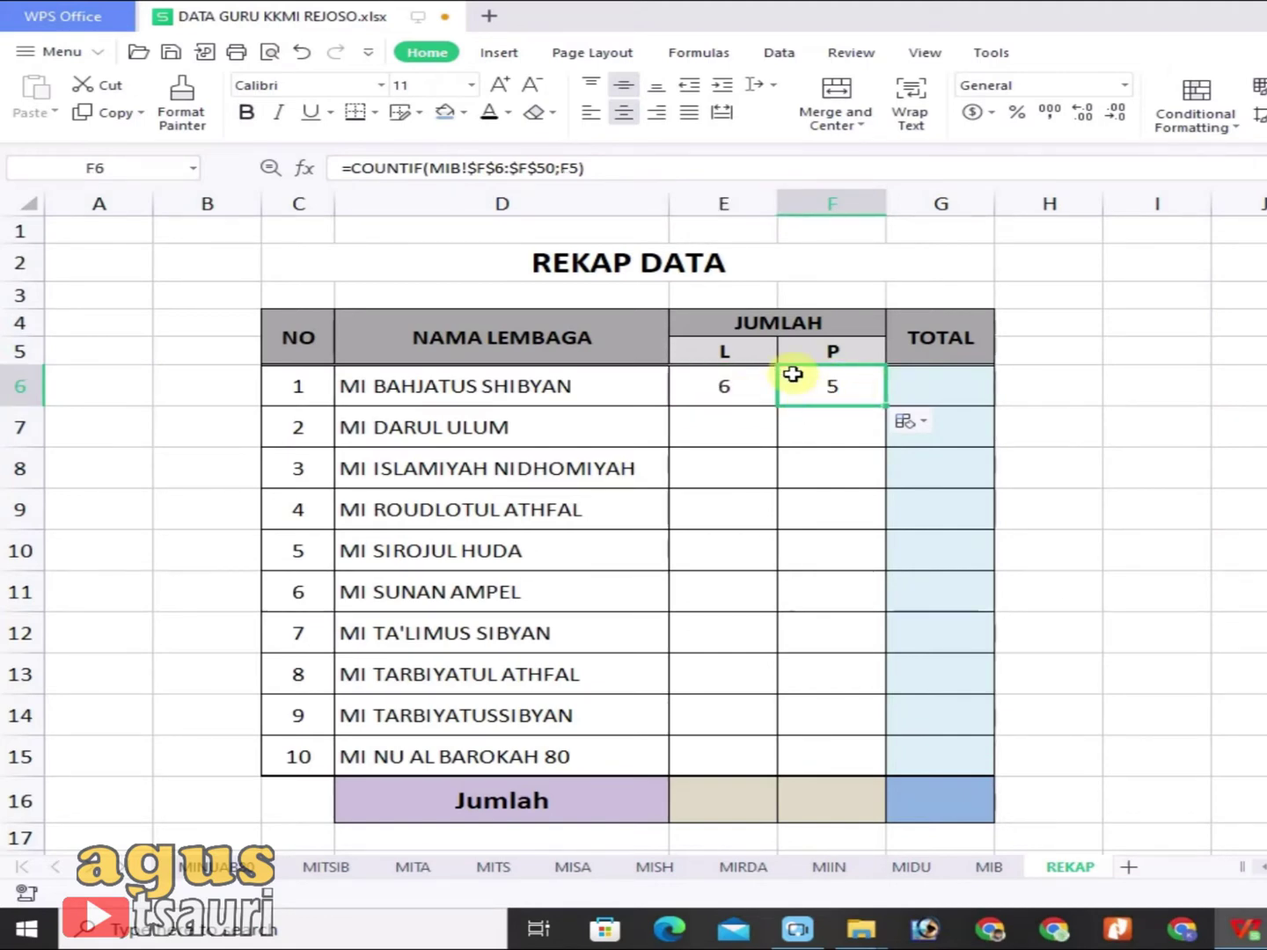
Step: Review the E6 and F6 COUNTIF formulas in-cell without changing them
click(746, 380)
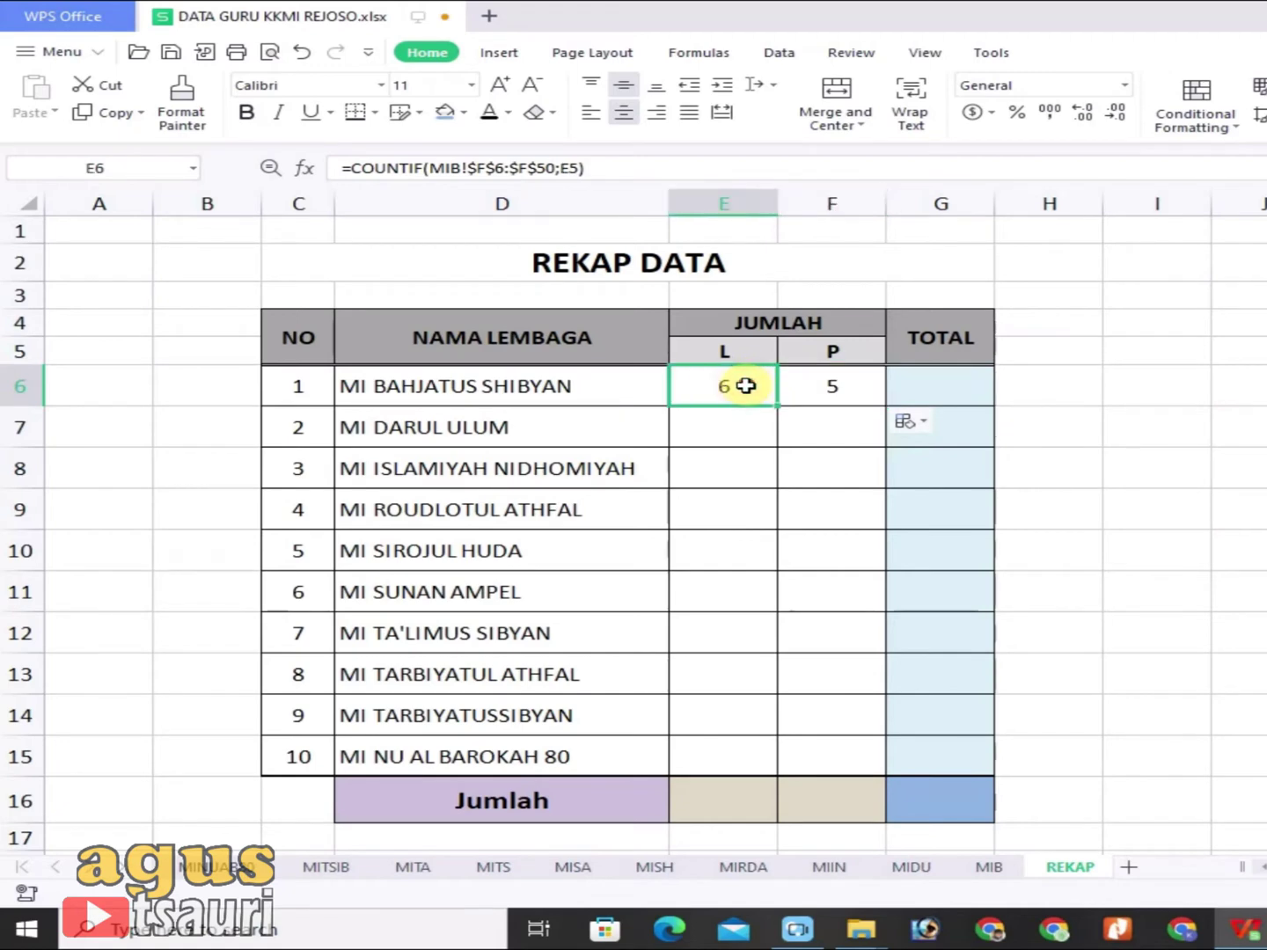
double_click(743, 383)
key(Return)
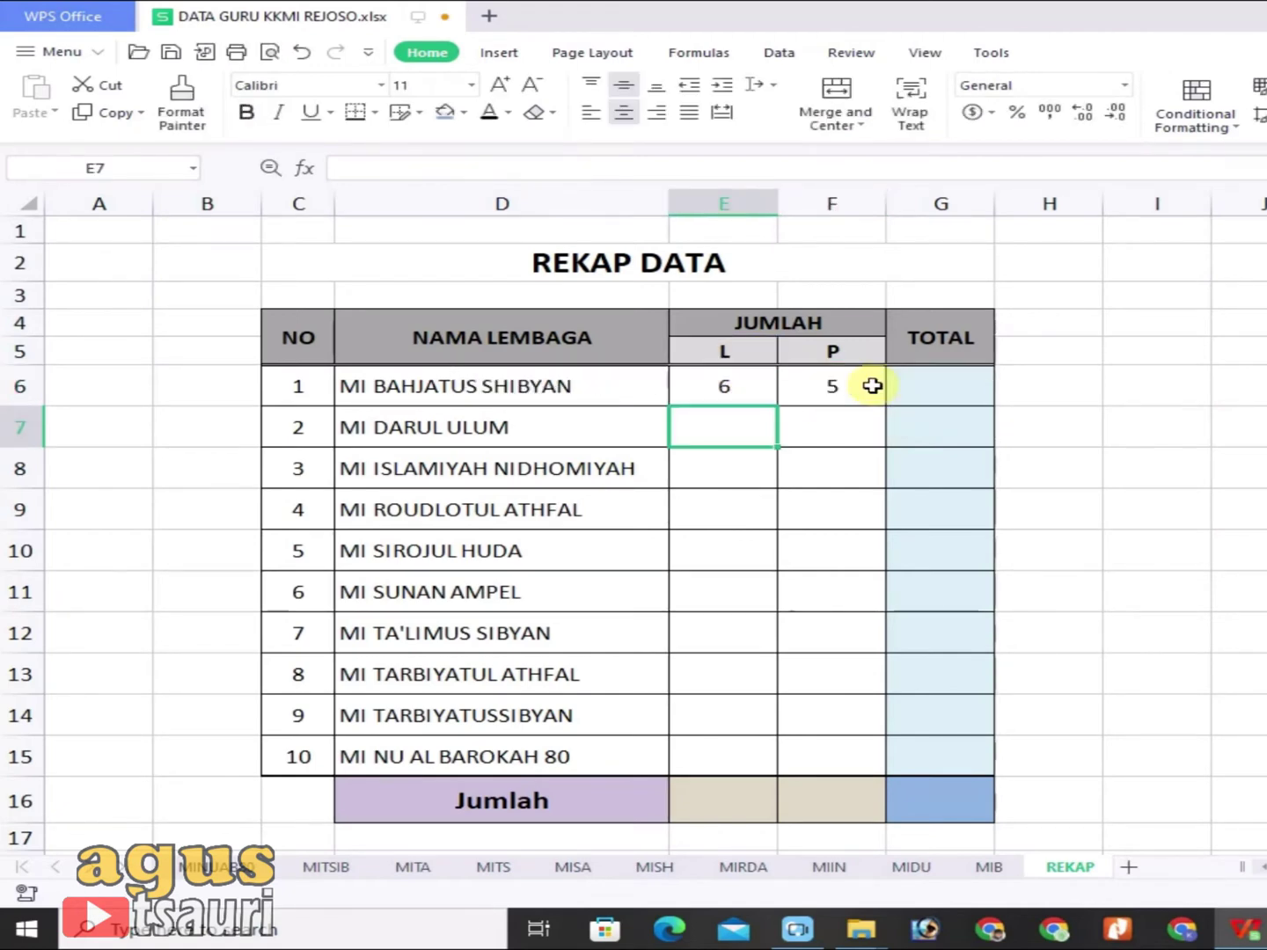
double_click(856, 388)
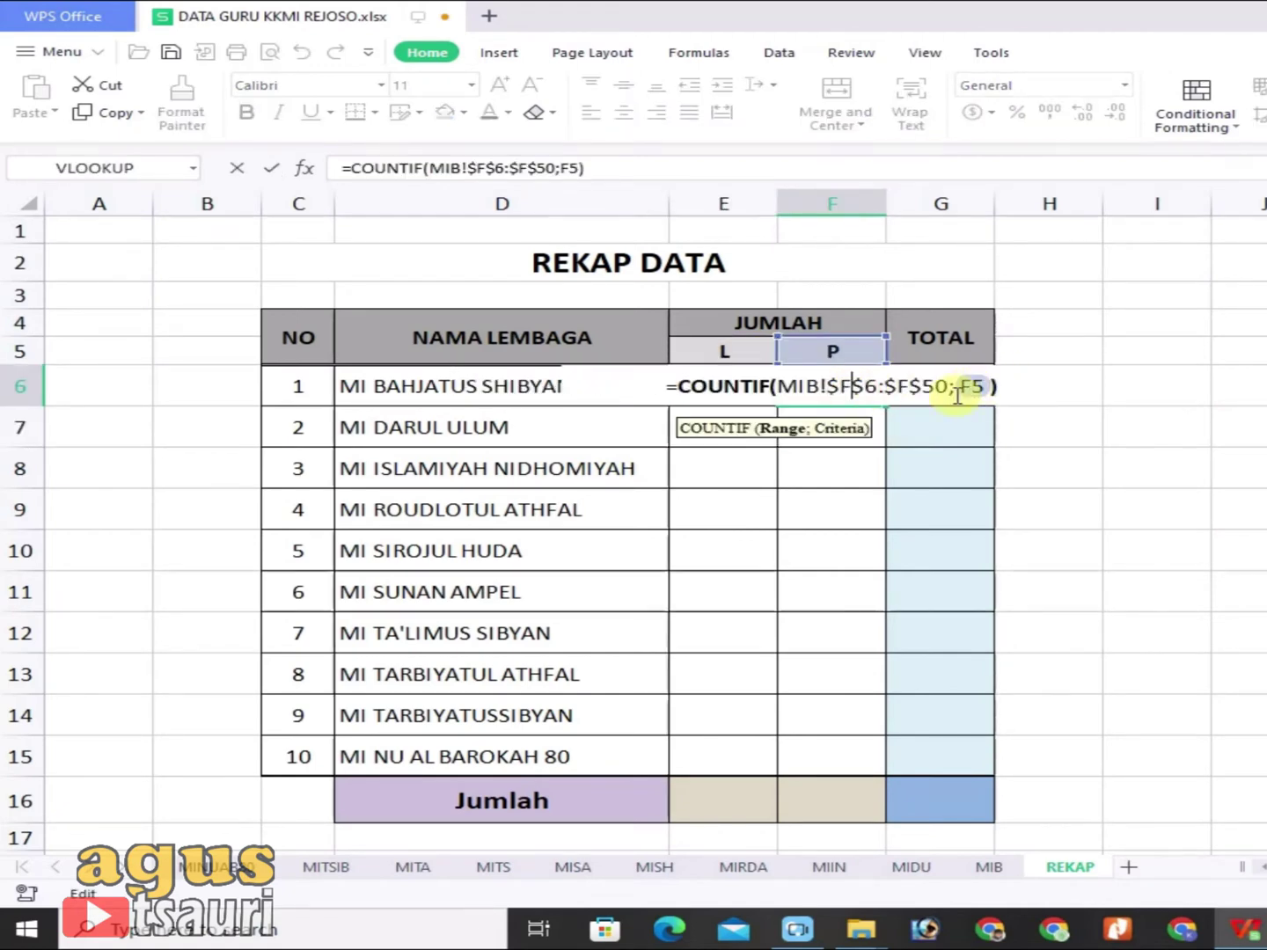
key(Return)
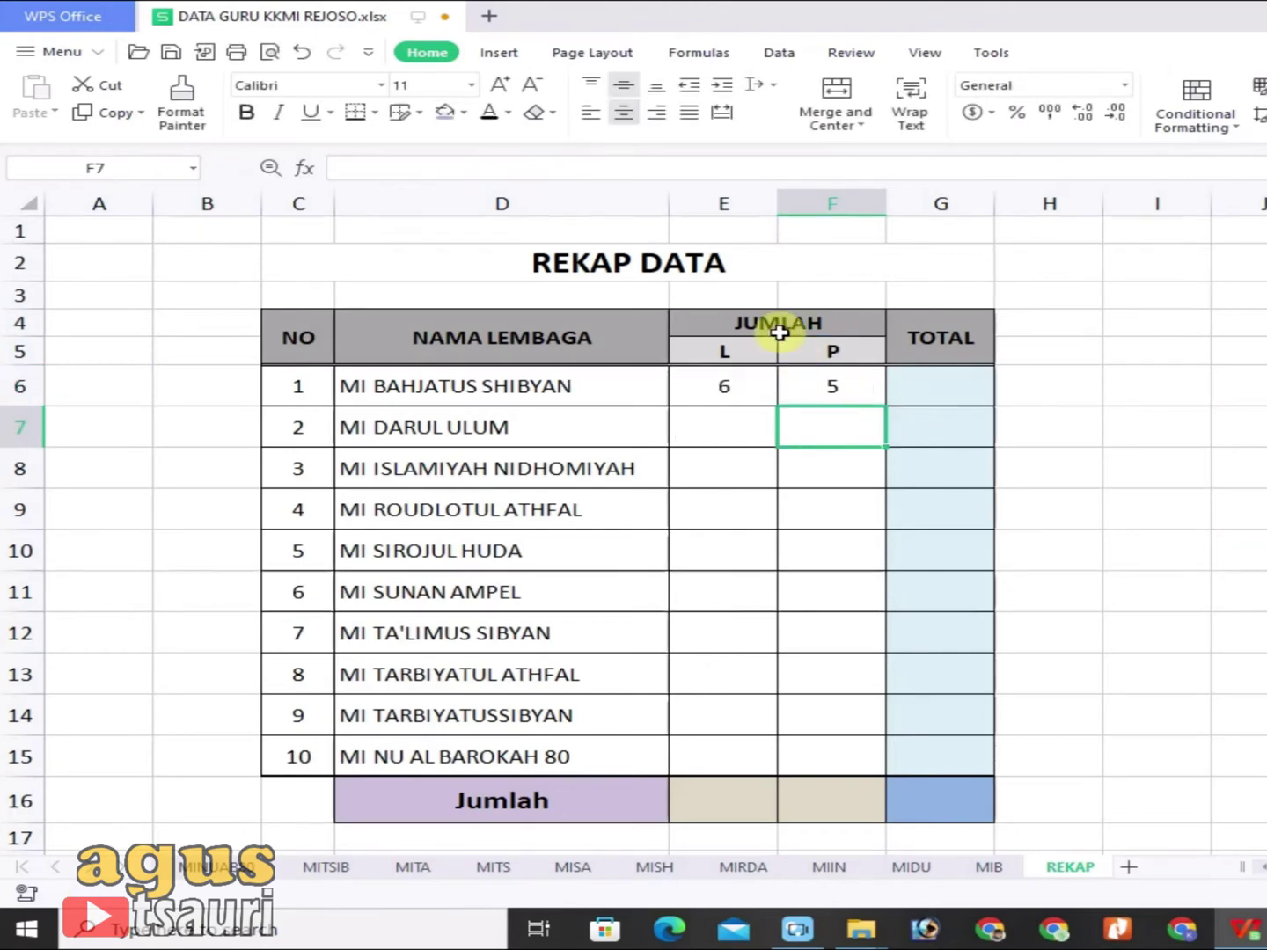
Step: Enter =SUM(E6:F6) in G6, totalling 11 teachers for MI BAHJATUS SHIBYAN
click(942, 393)
text(=)
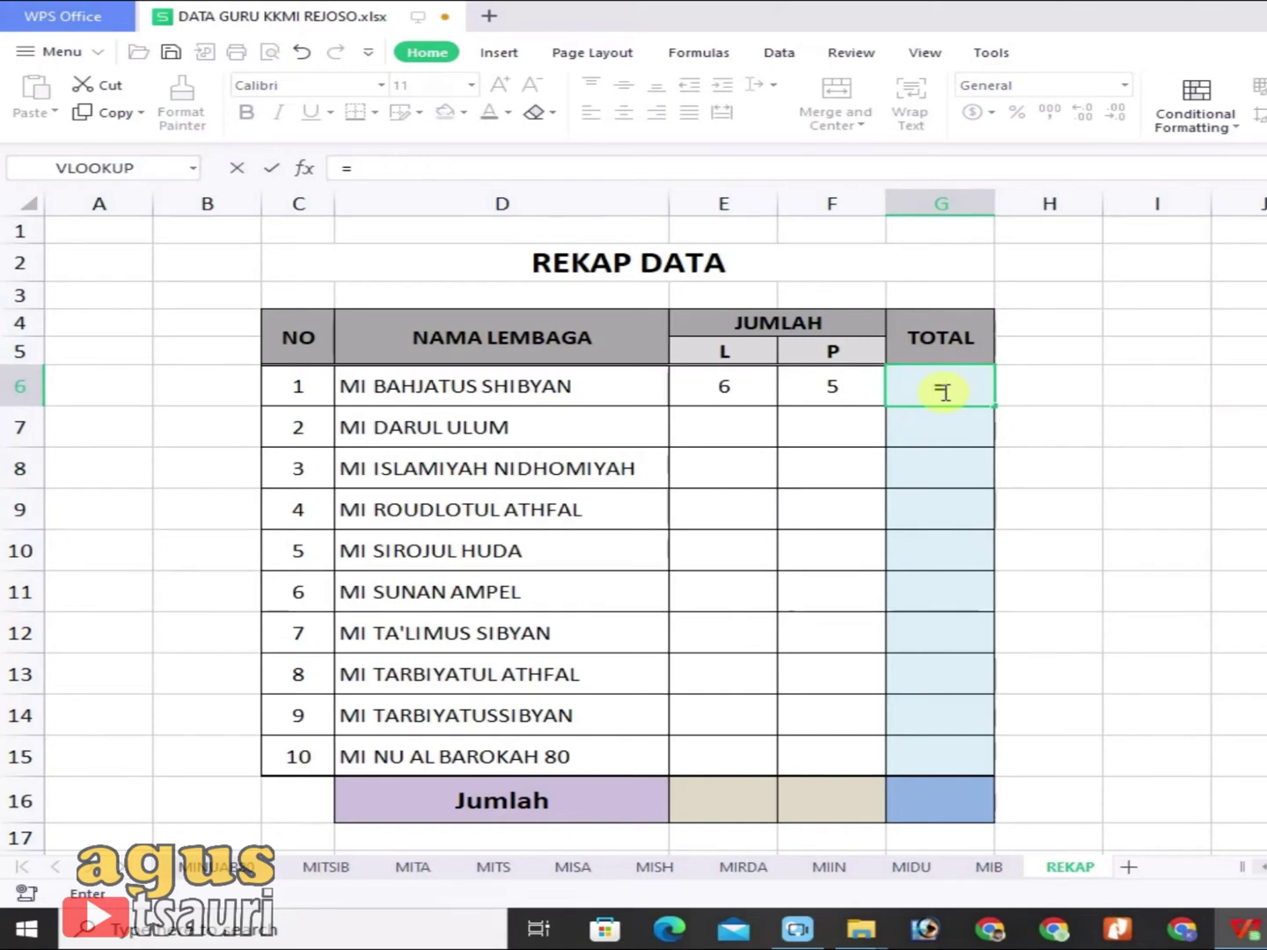
text(SUM)
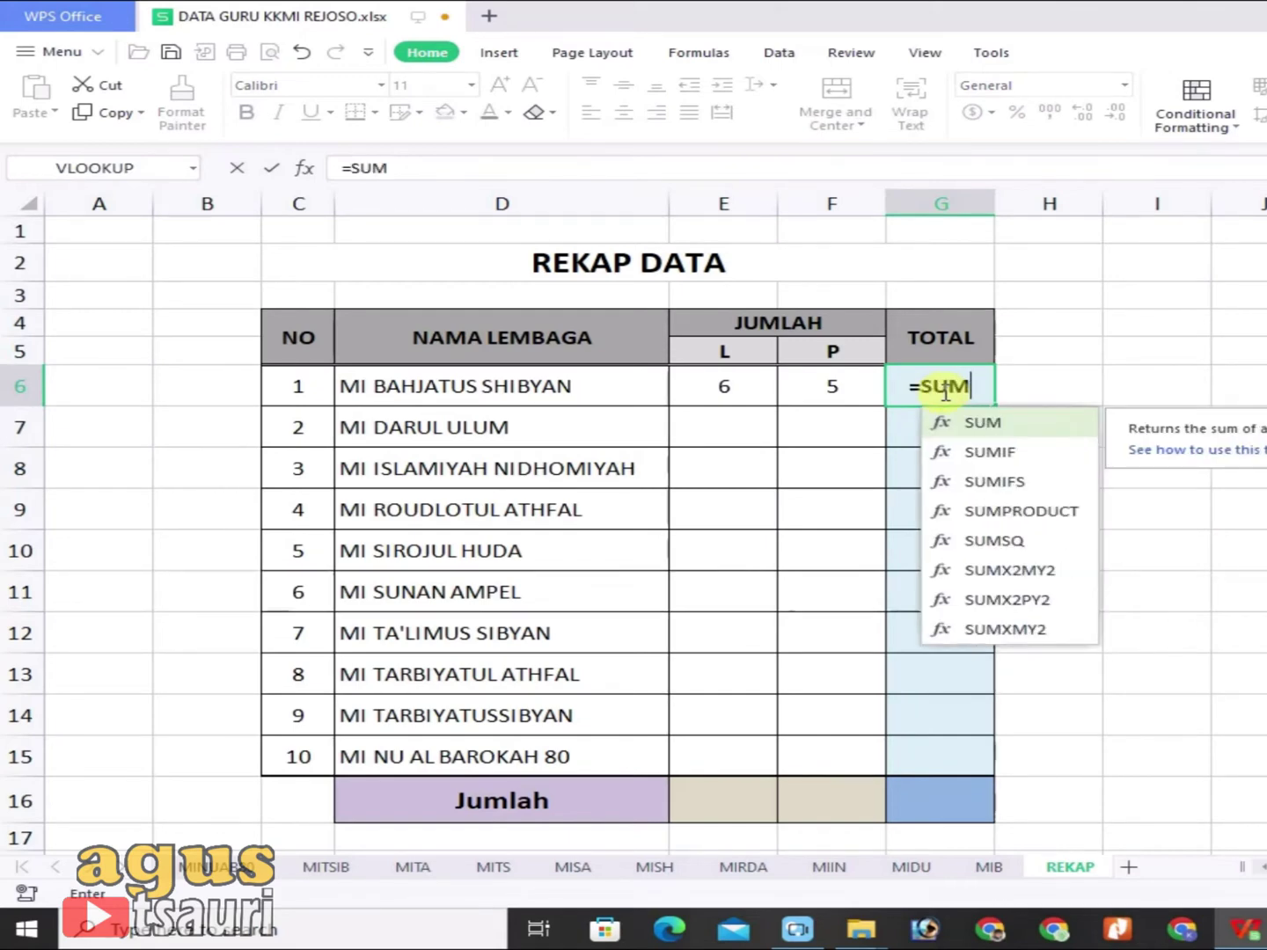
text(()
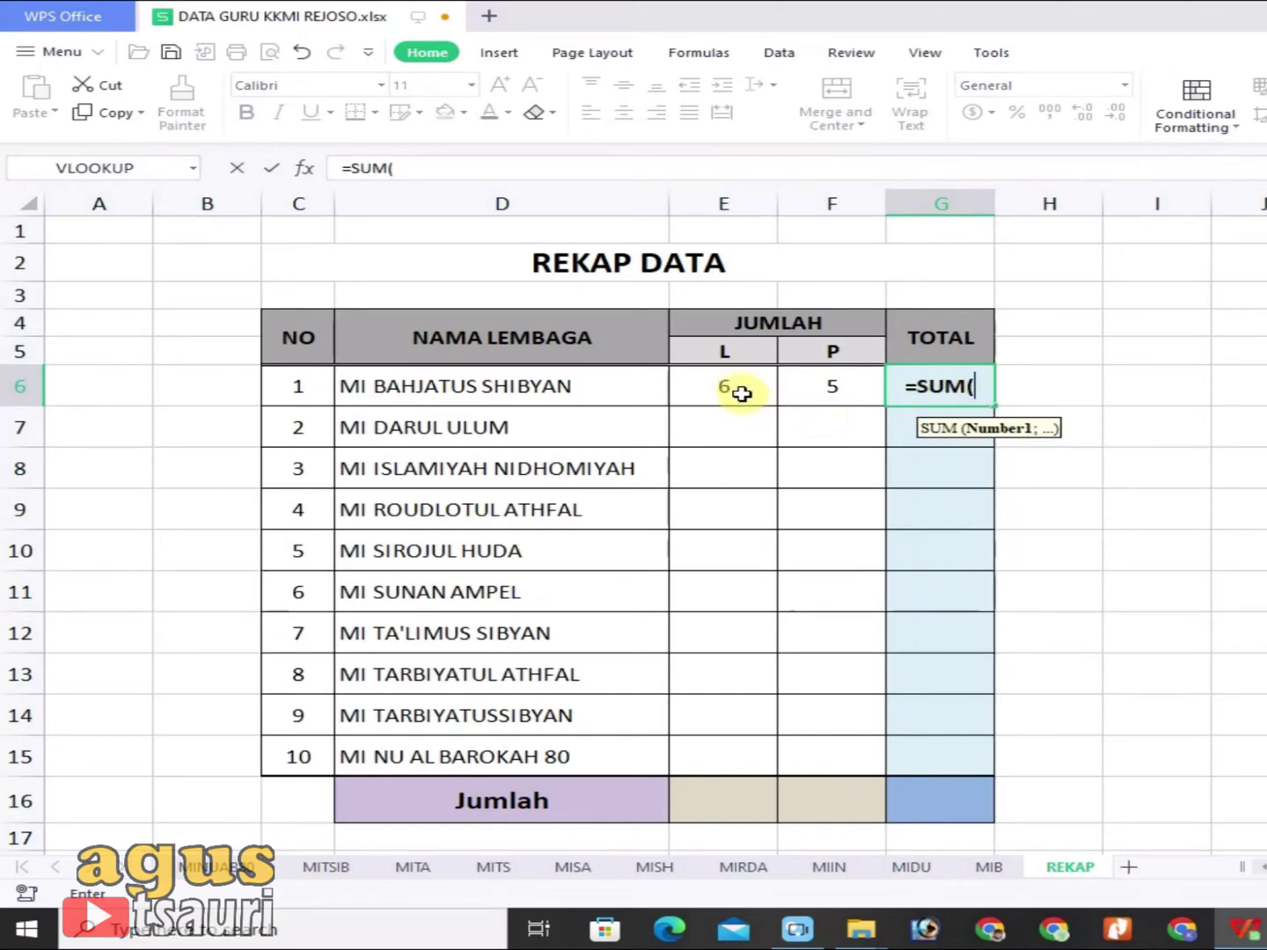
drag(738, 390, 833, 387)
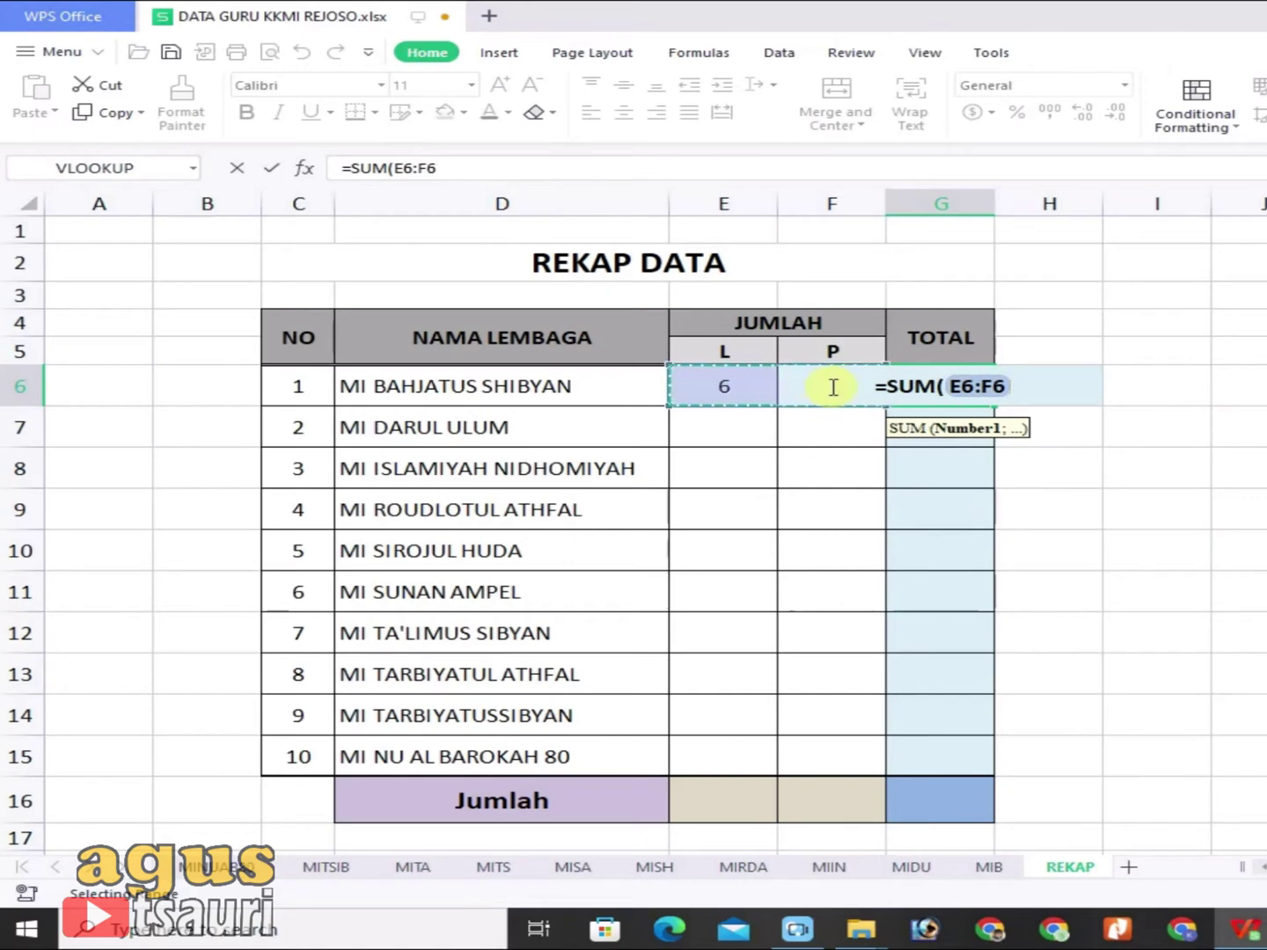
key(Return)
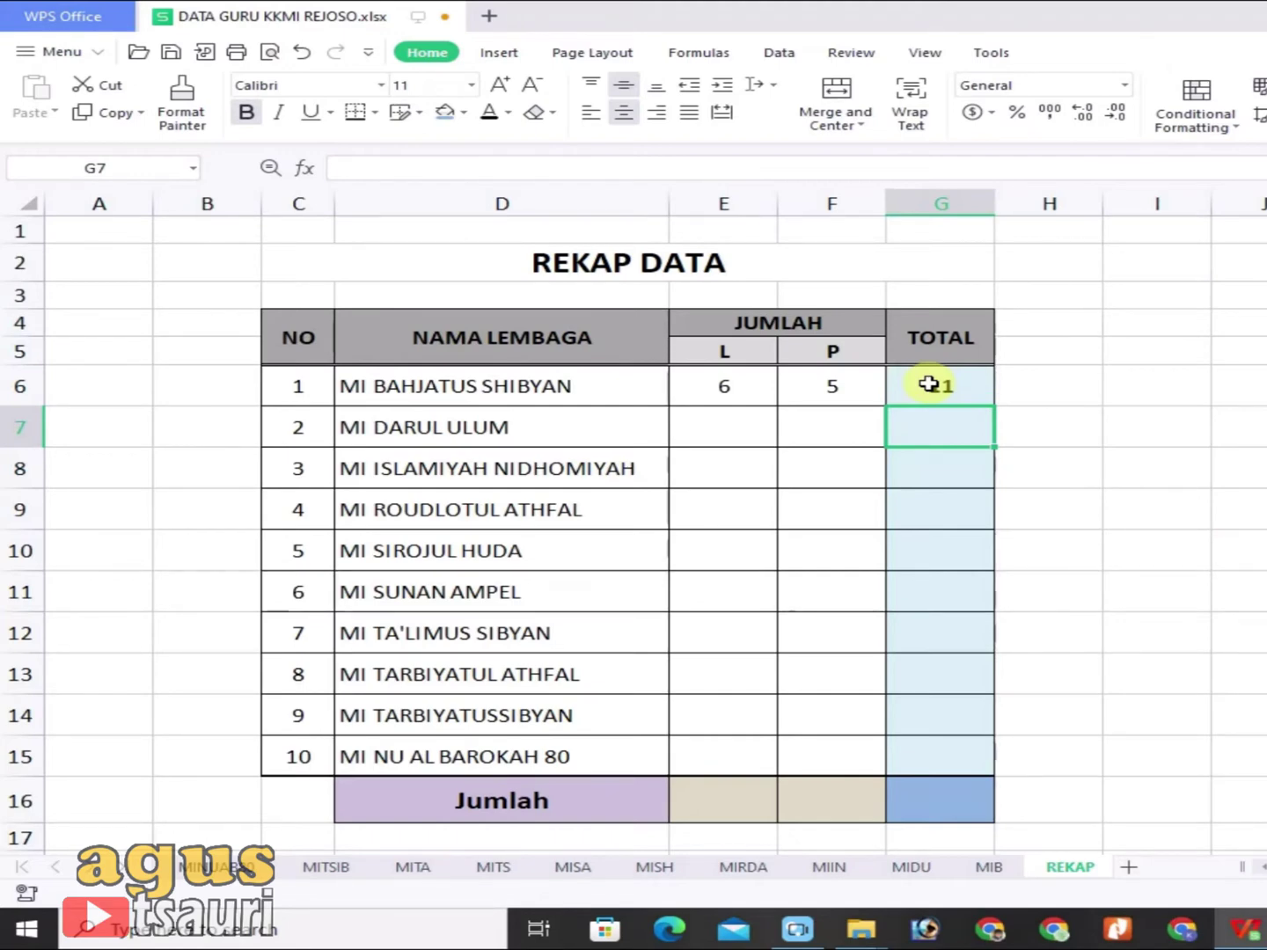
click(928, 384)
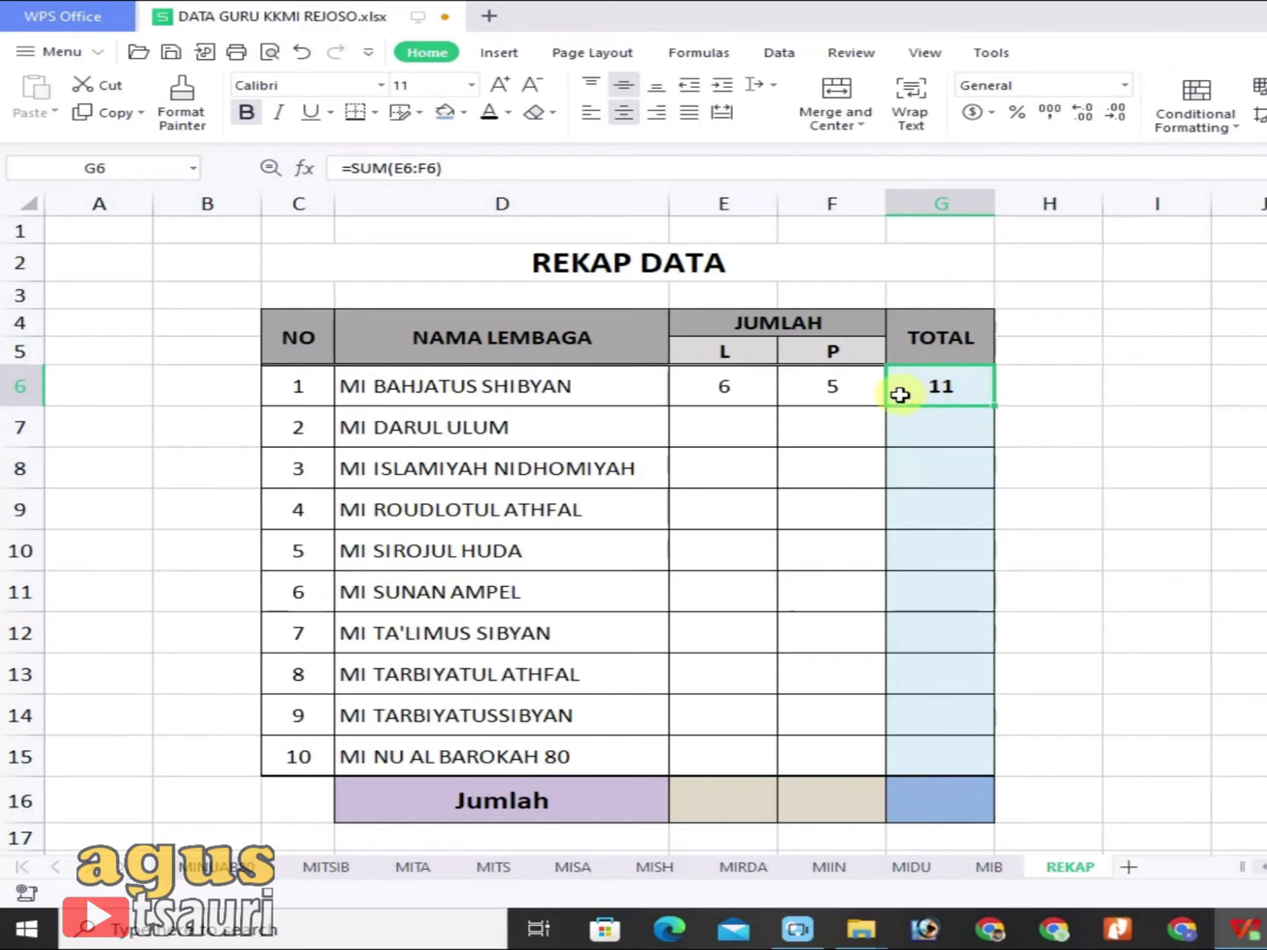
click(762, 424)
click(757, 386)
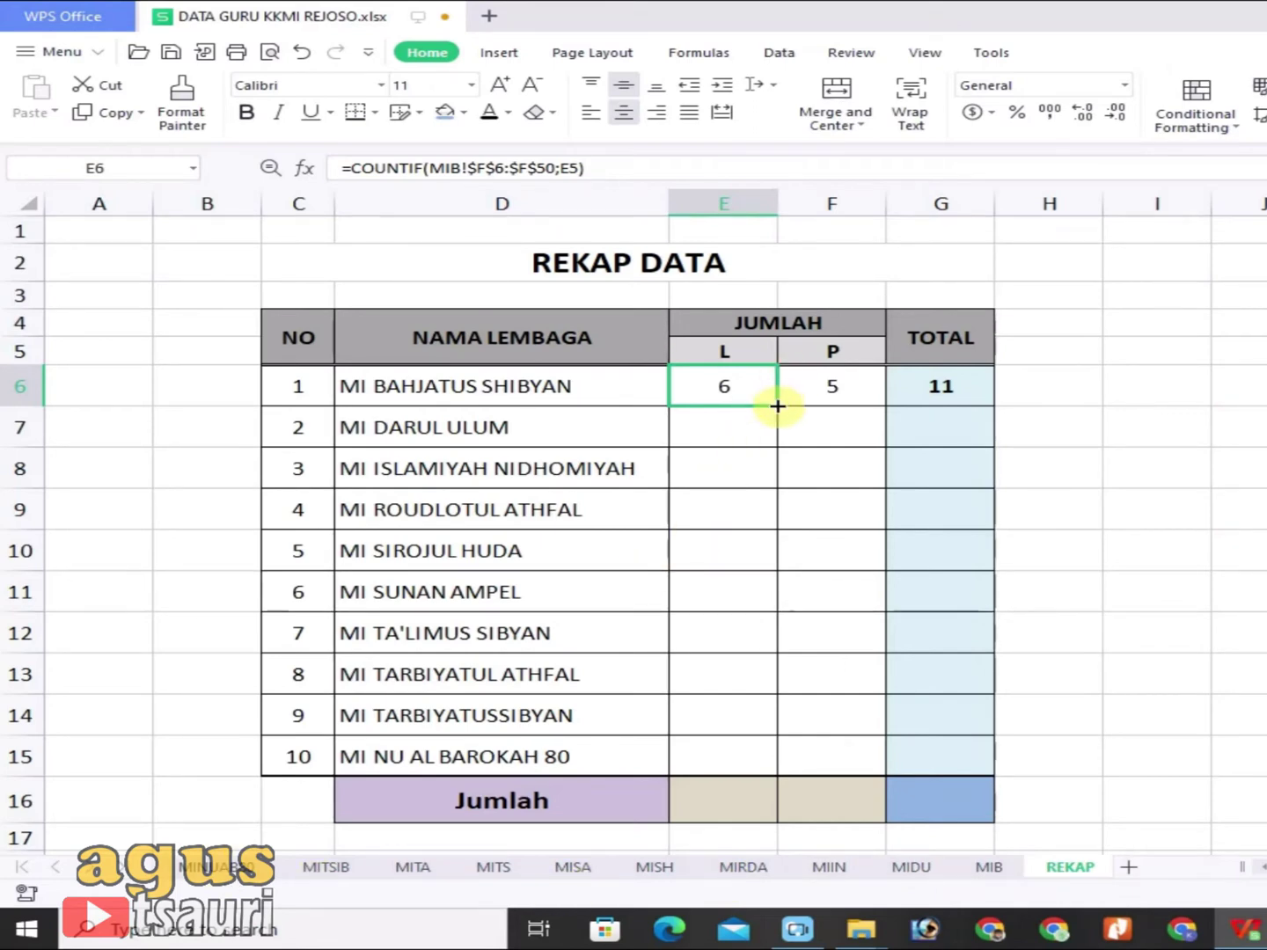
Step: Lock the E6 and F6 criteria to $E$5 and $F$5, then fill both down through row 15
double_click(729, 387)
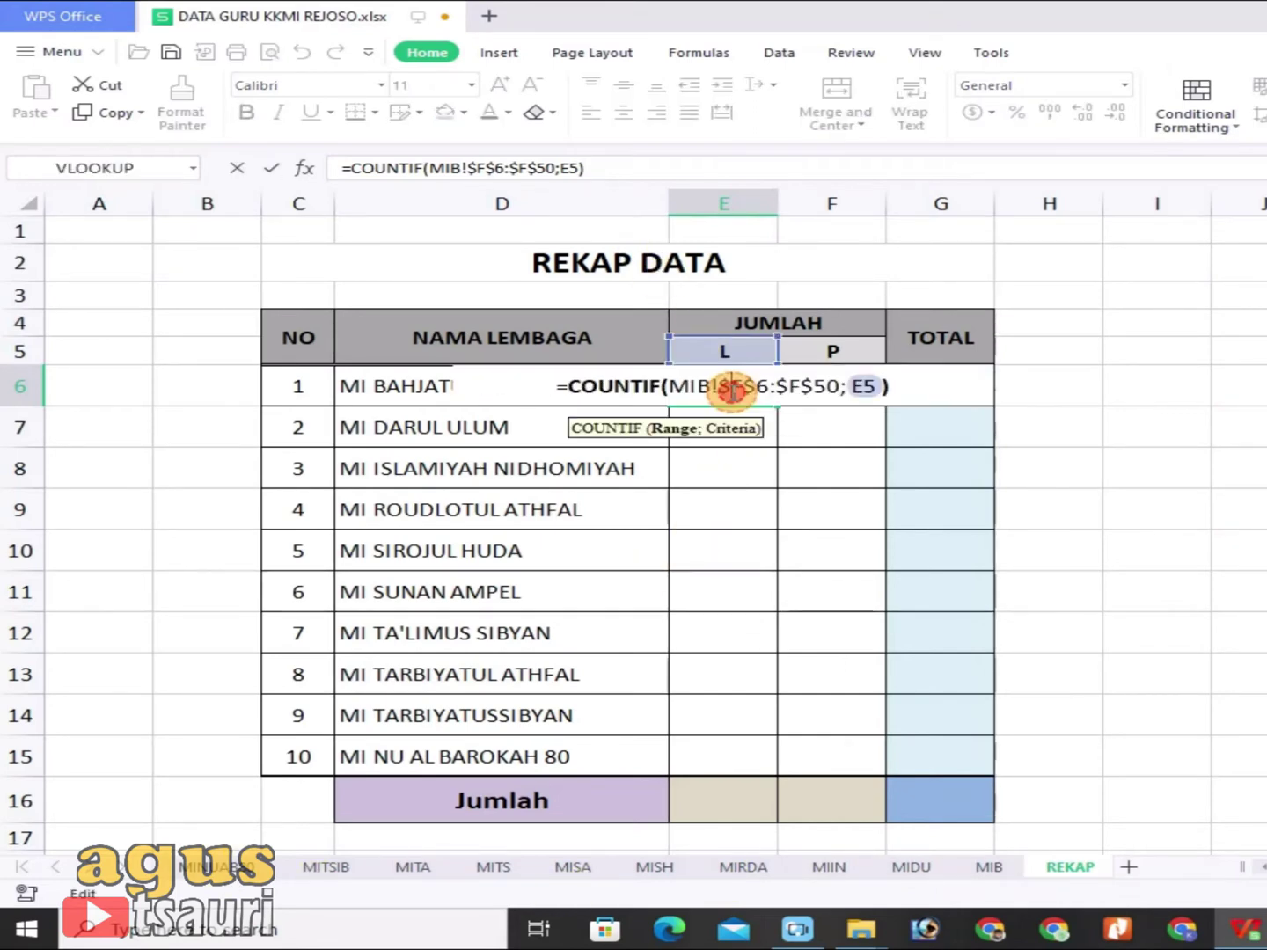
click(866, 389)
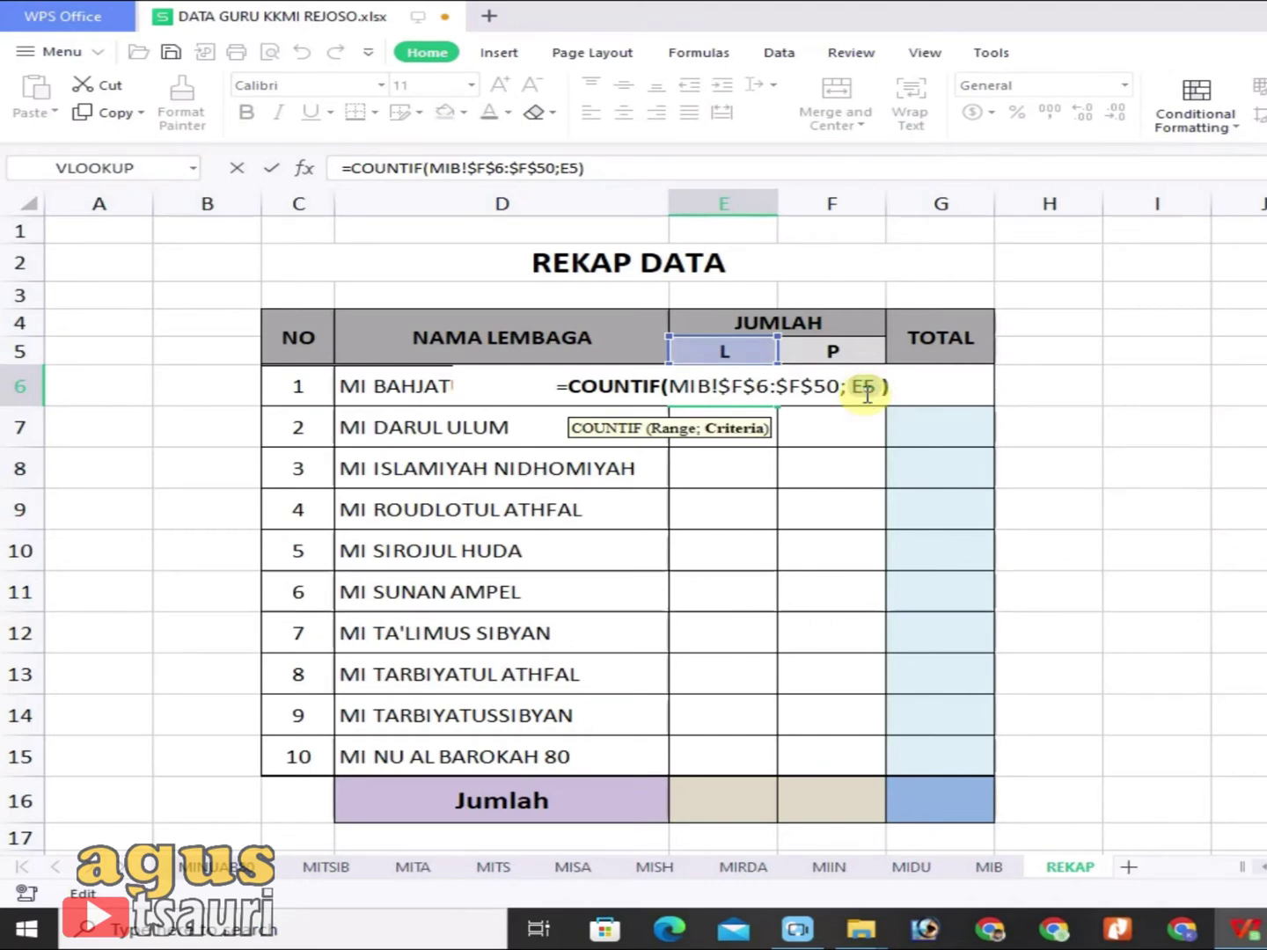
key(F4)
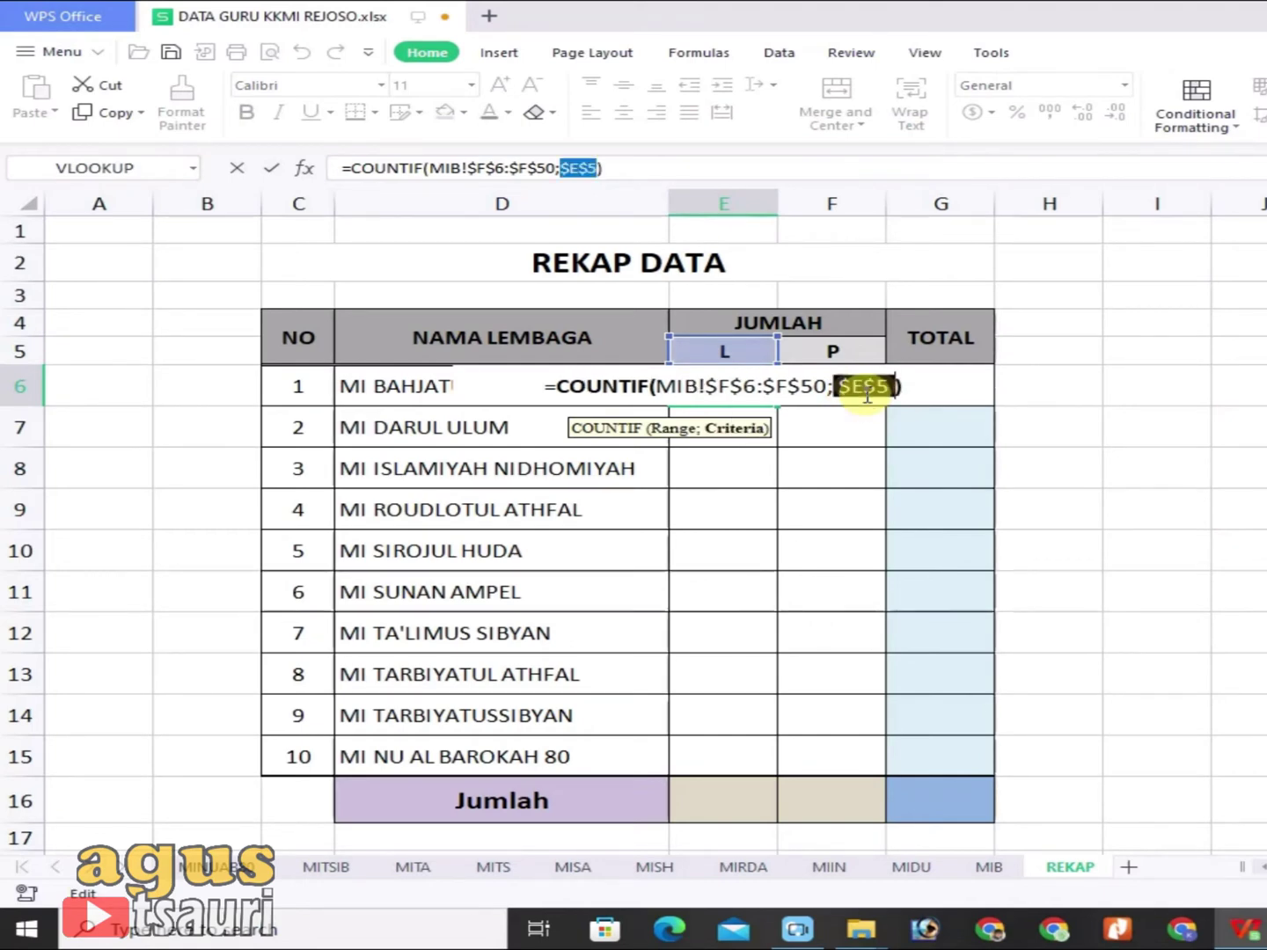
key(Return)
double_click(866, 393)
click(976, 385)
key(F4)
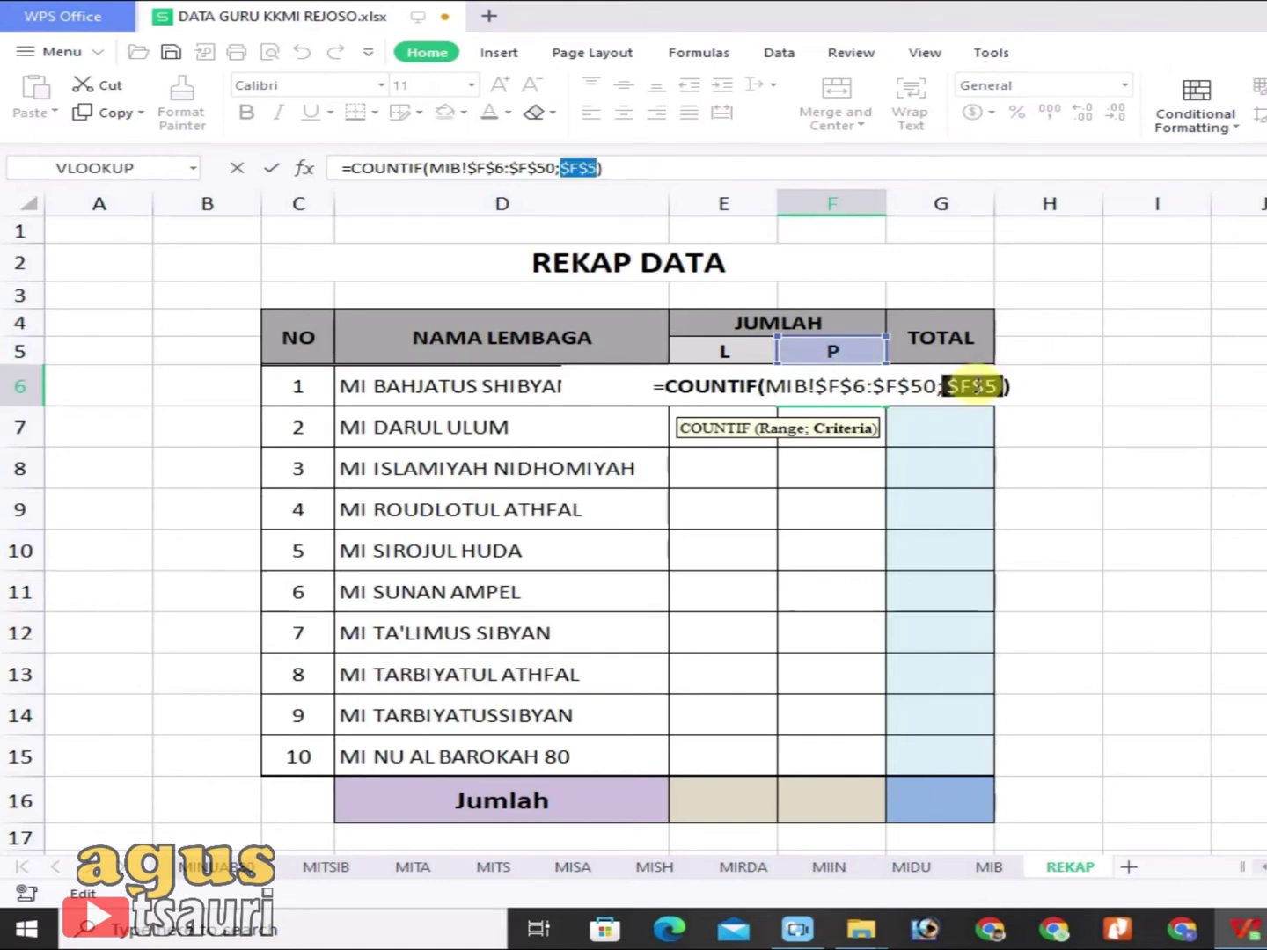
key(Return)
mouse_move(764, 387)
mouse_down()
mouse_move(843, 396)
mouse_move(862, 766)
mouse_up()
click(818, 552)
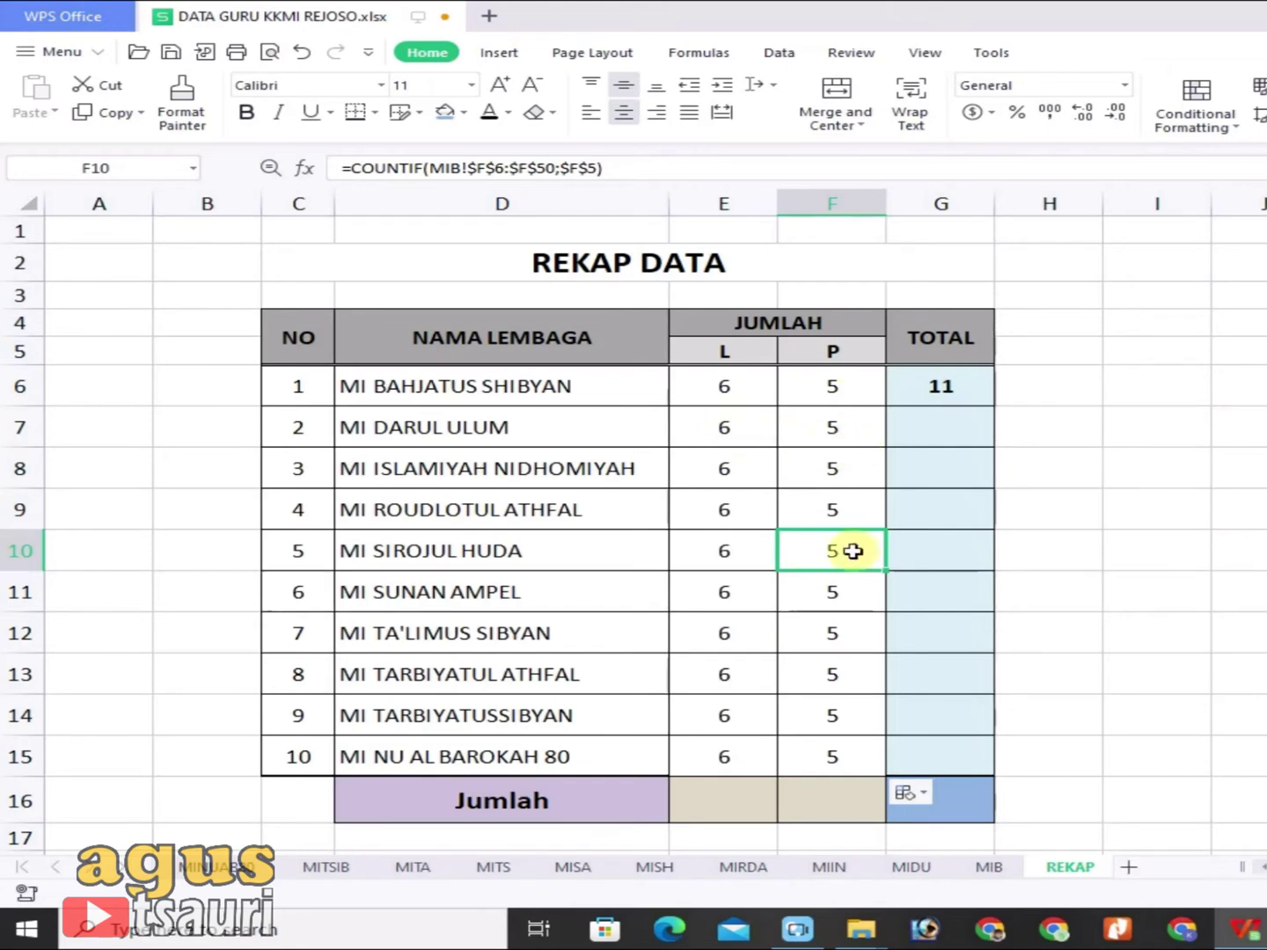
Step: Check MI DARUL ULUM's copied row 7 counts and open E7's MIB-based formula for editing
click(723, 430)
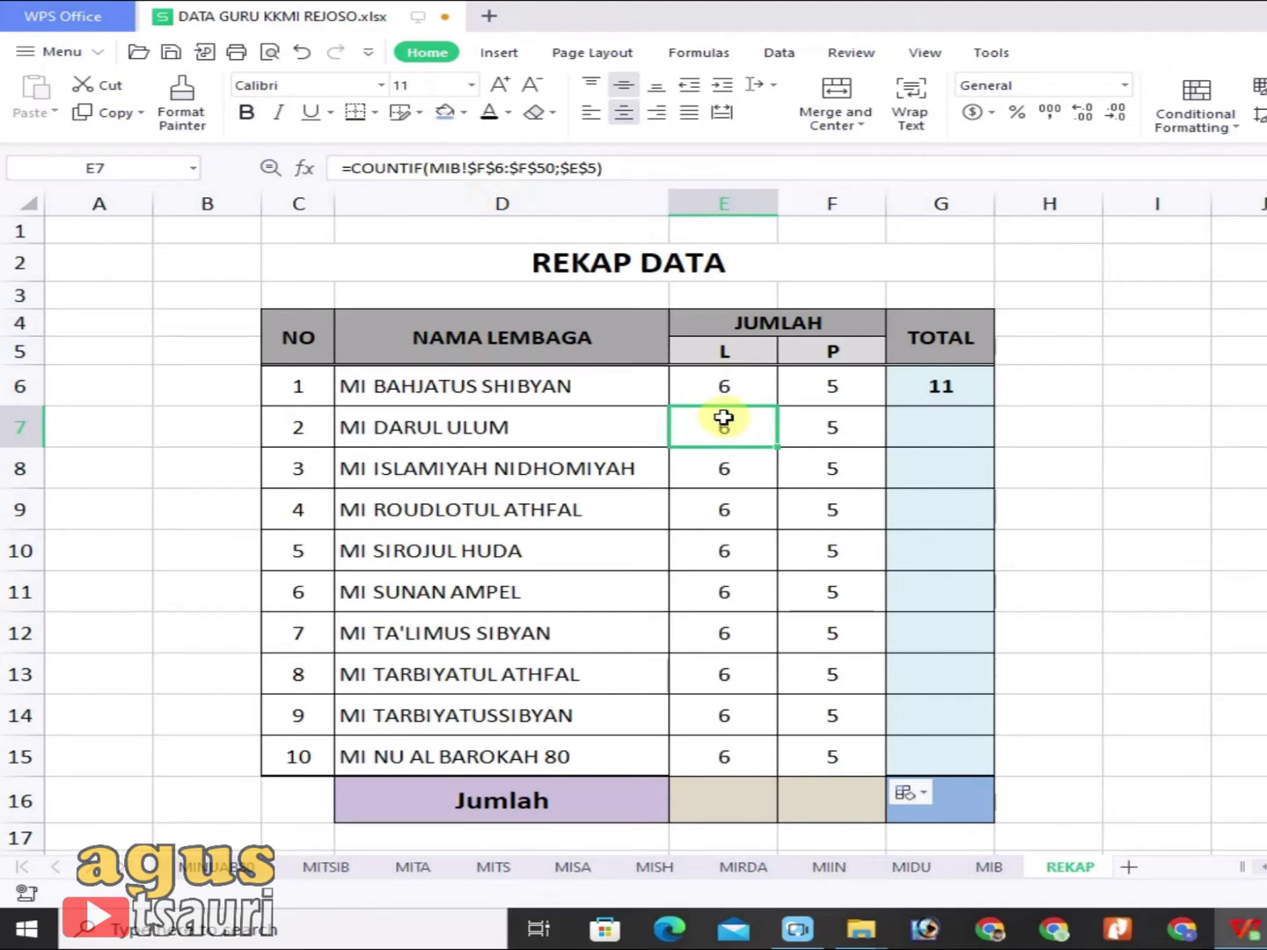
click(798, 420)
click(707, 424)
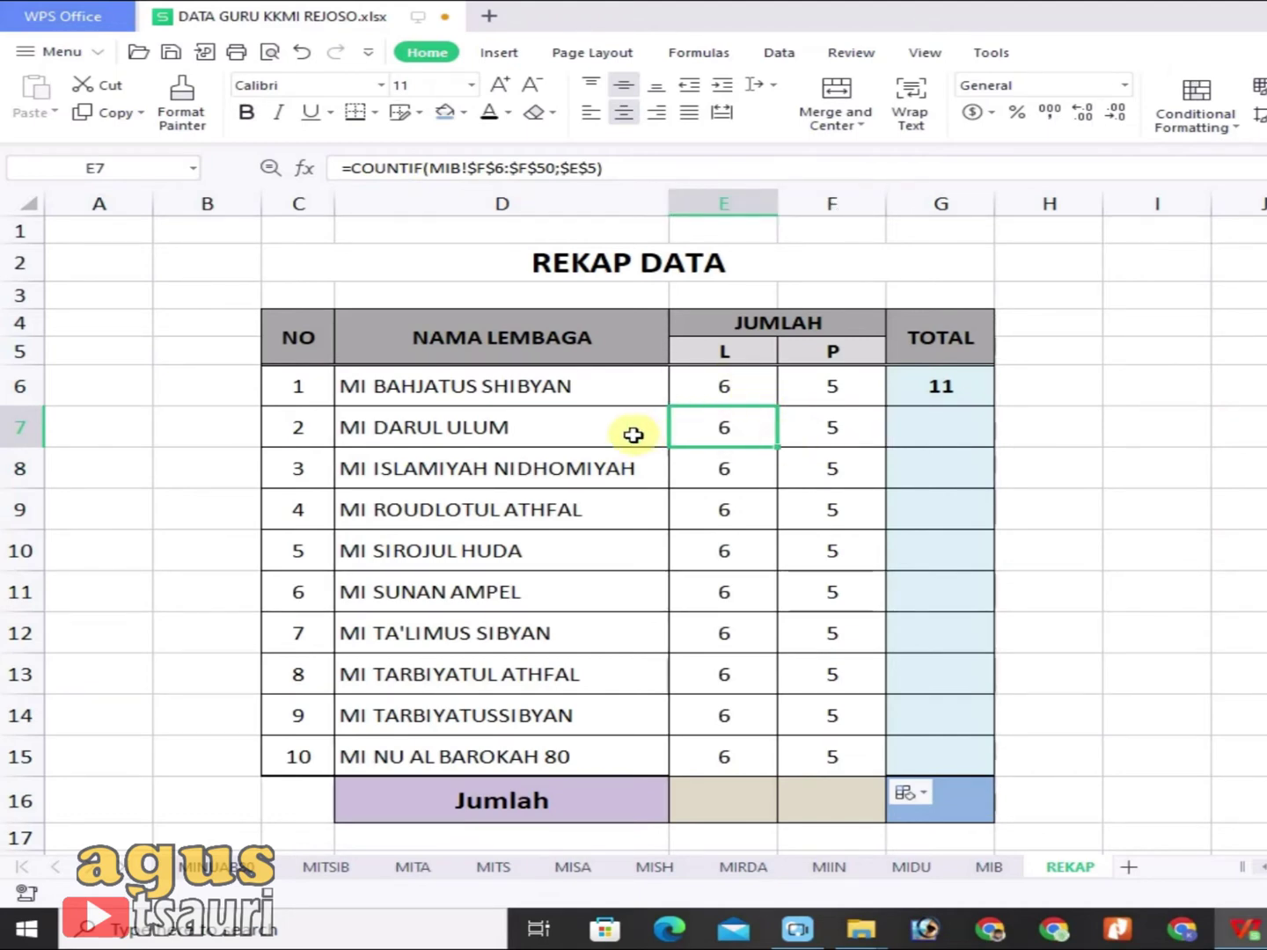
click(606, 433)
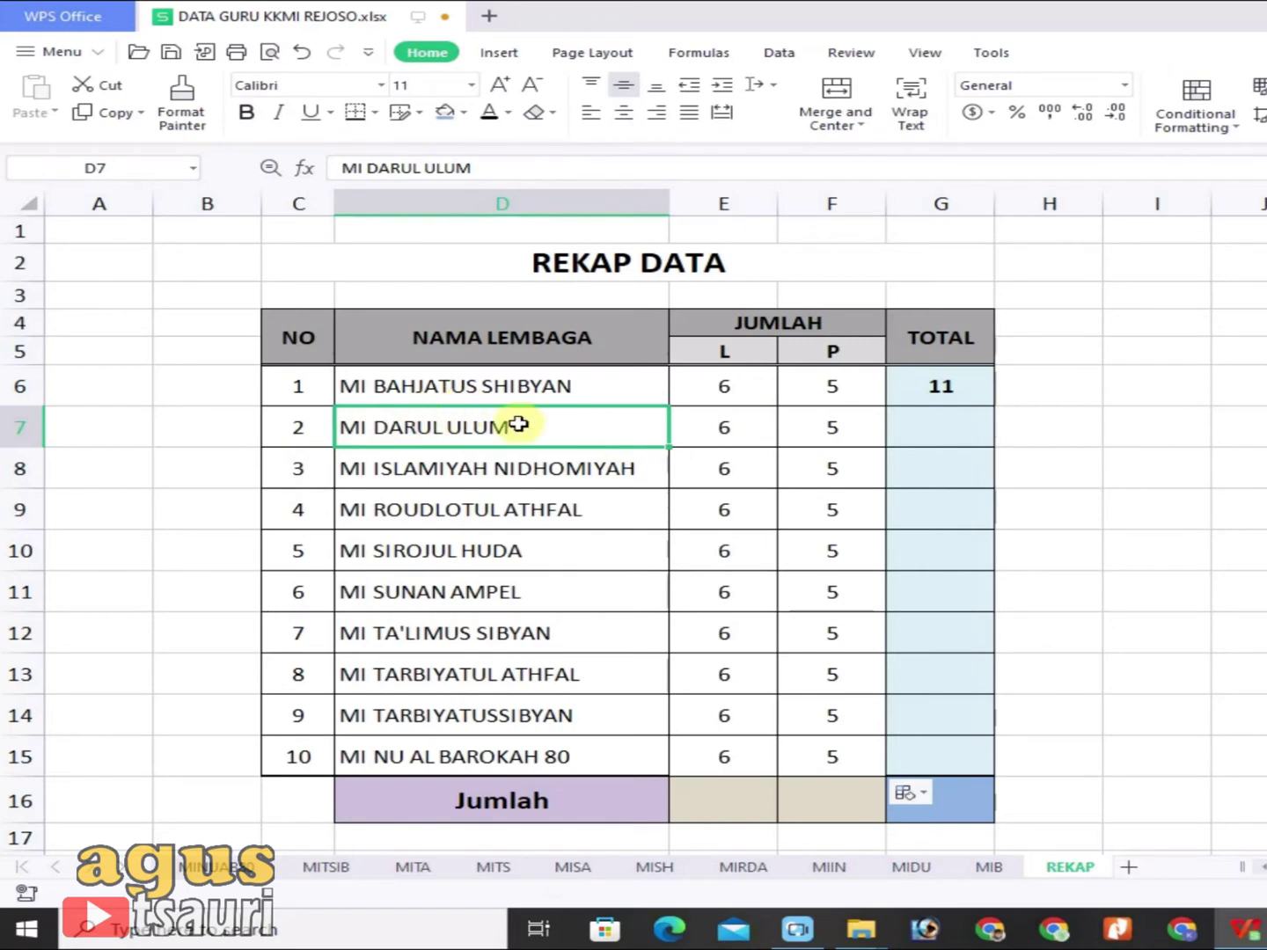
click(718, 423)
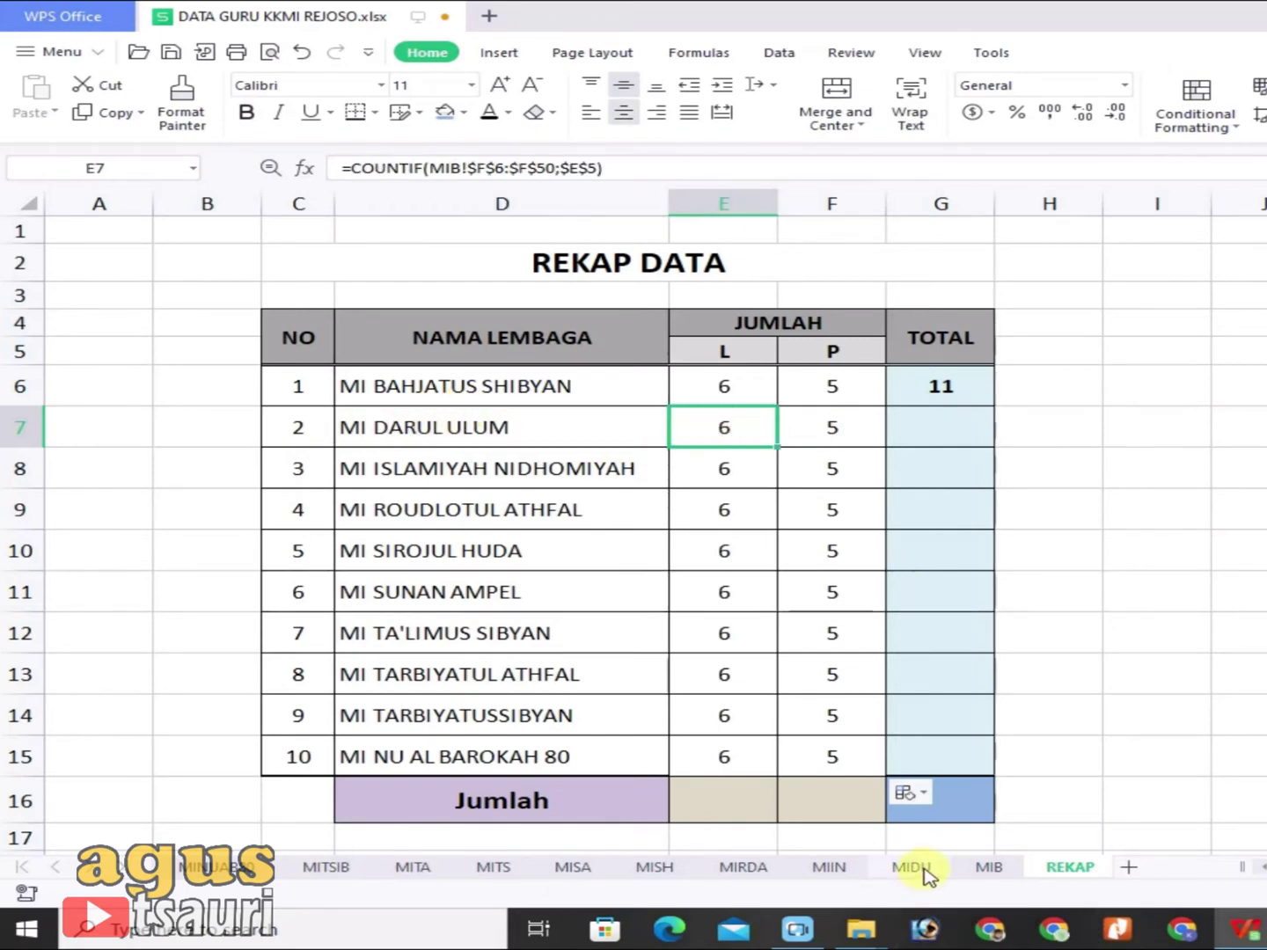
double_click(729, 427)
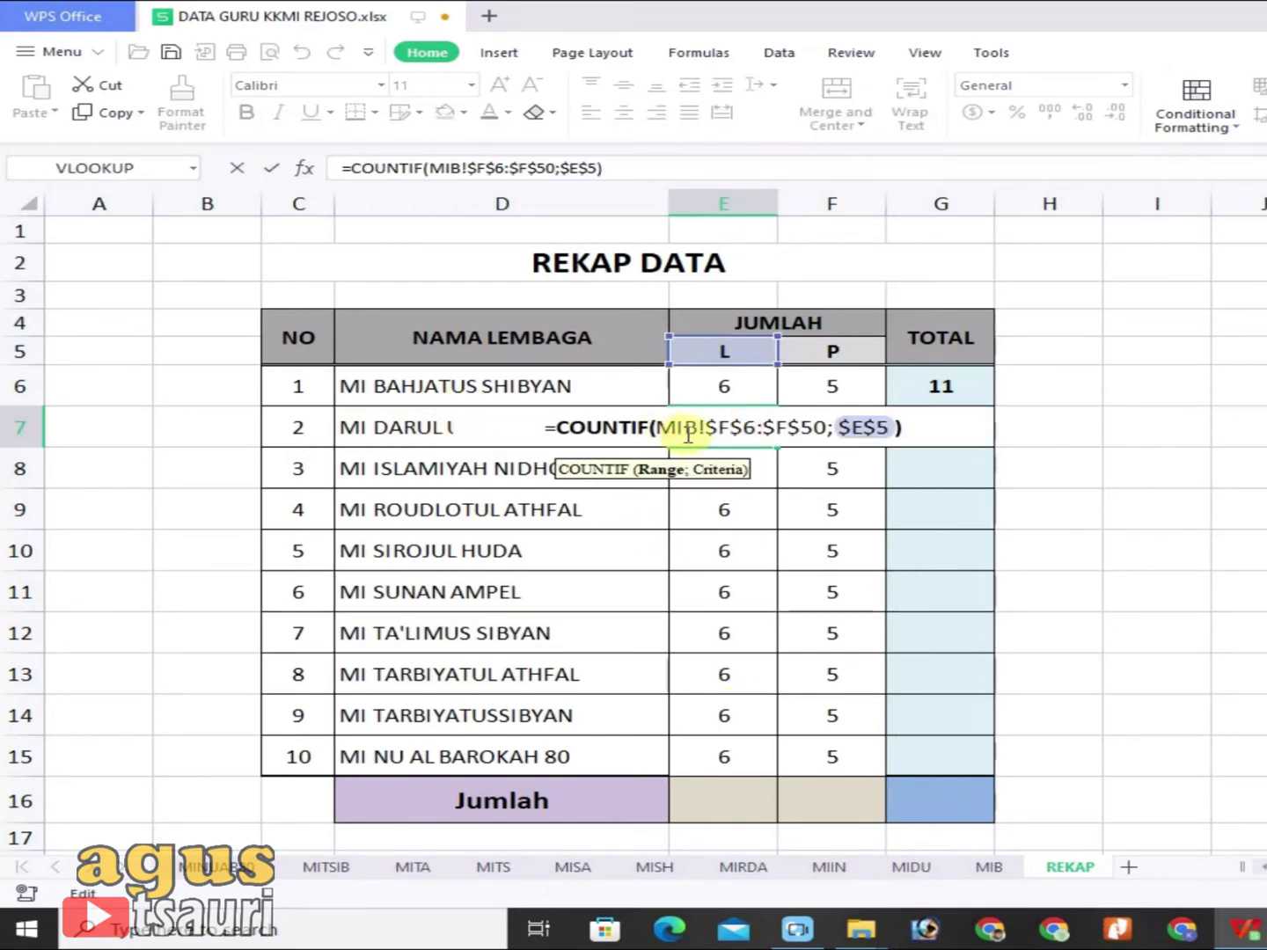
Step: Point MI DARUL ULUM's L and P COUNTIF formulas at the MIDU sheet, giving 2 L and 15 P
text(DU)
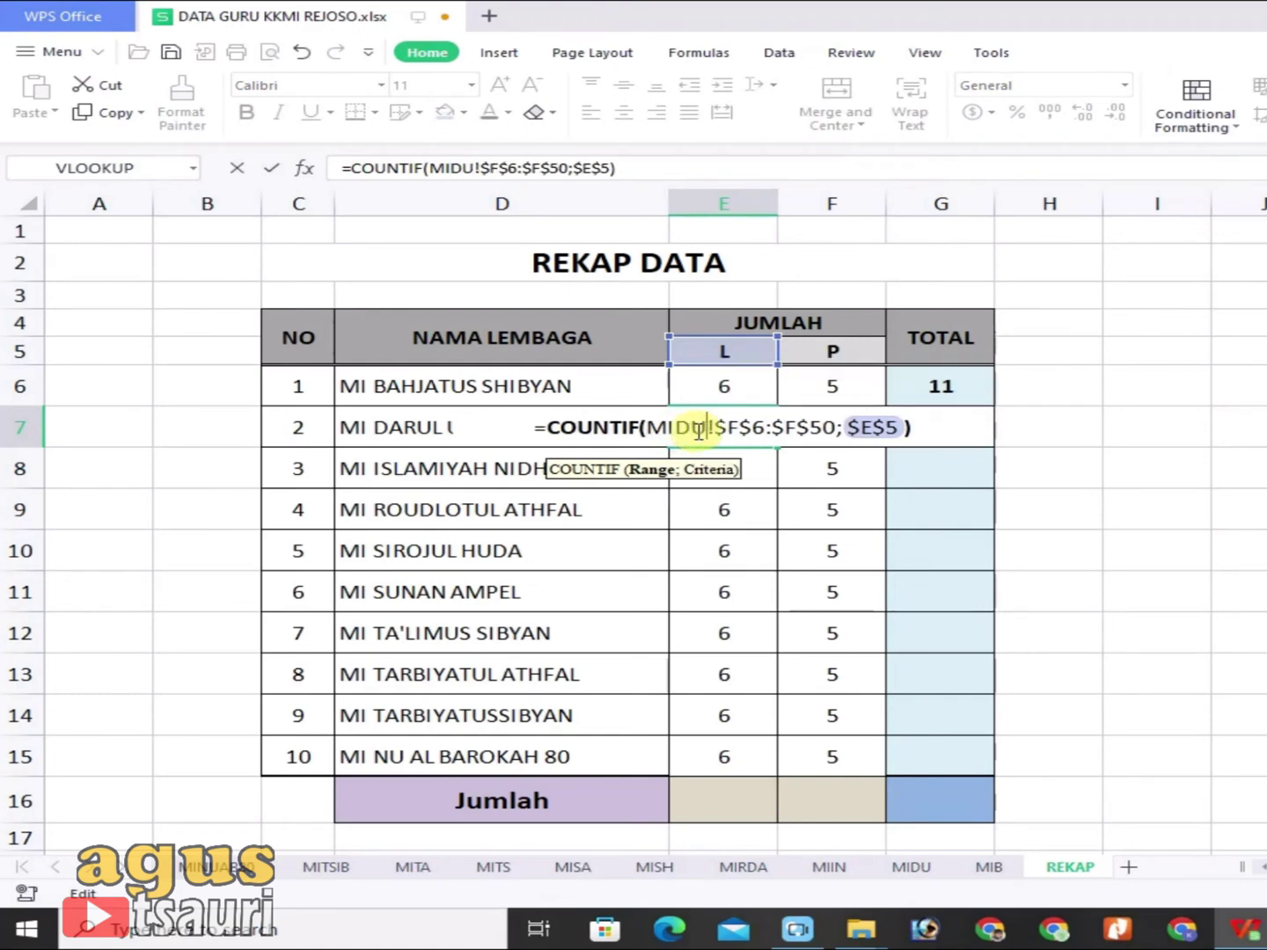
key(Return)
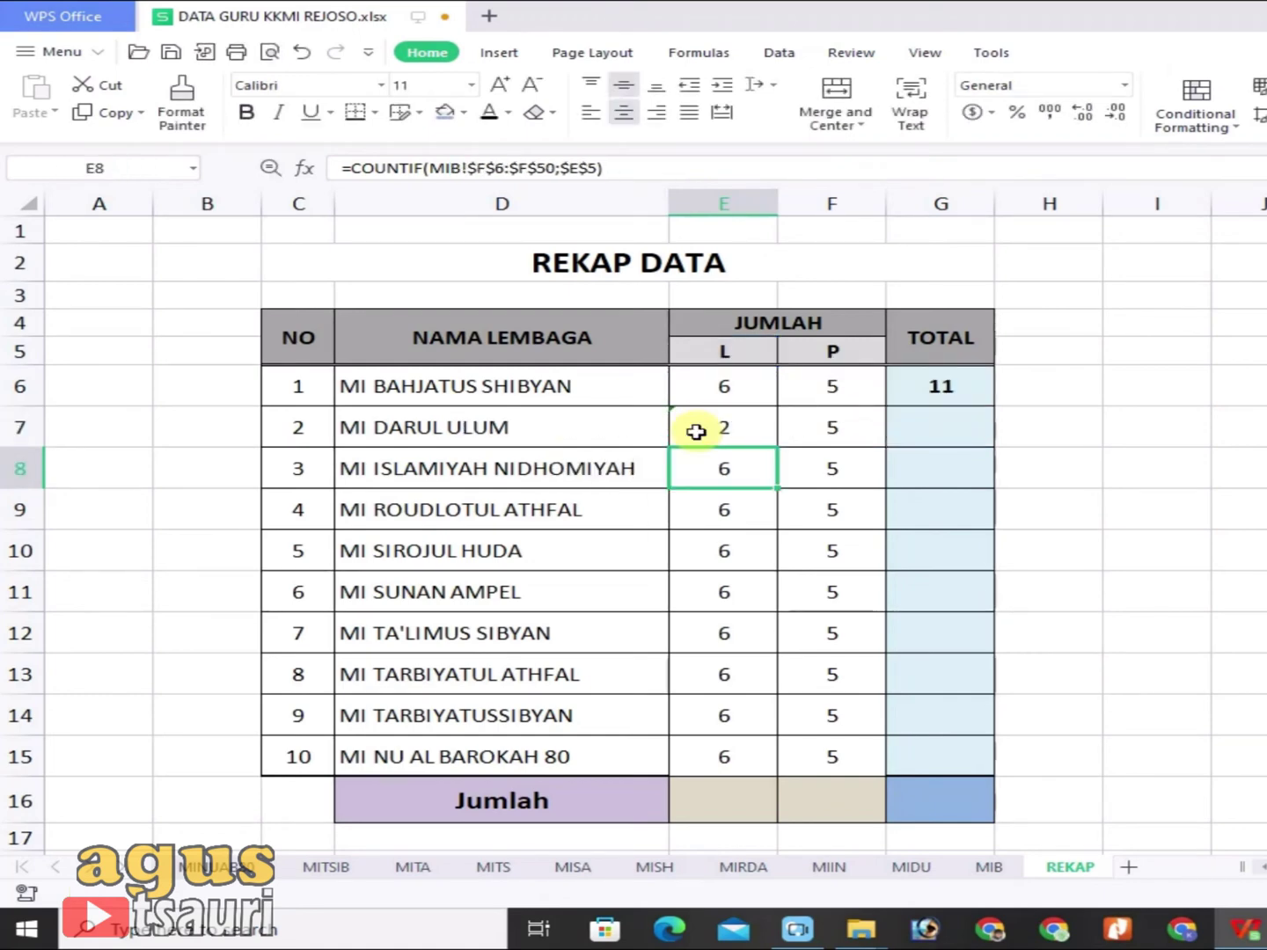
click(835, 418)
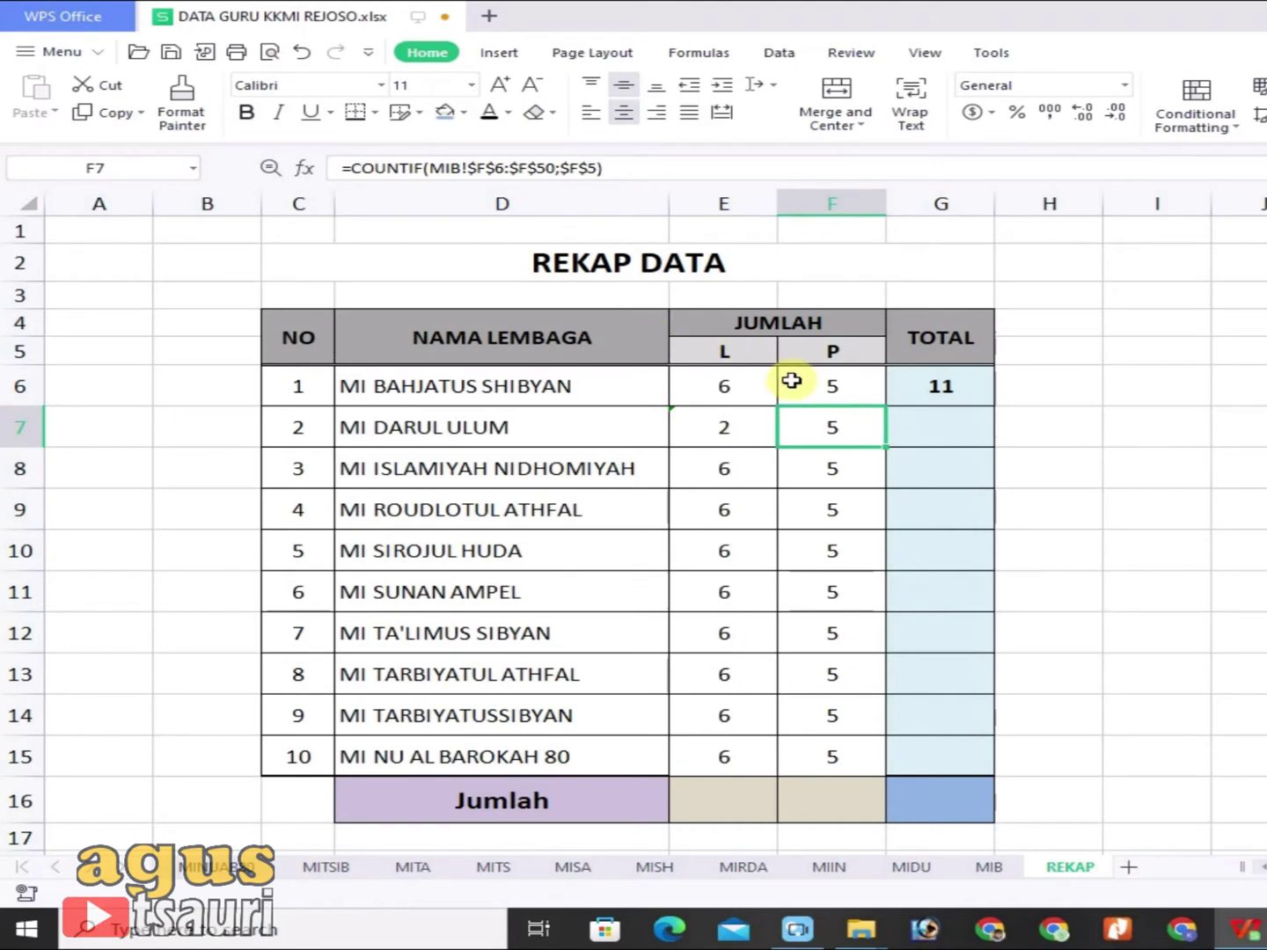
double_click(820, 437)
drag(810, 430, 797, 429)
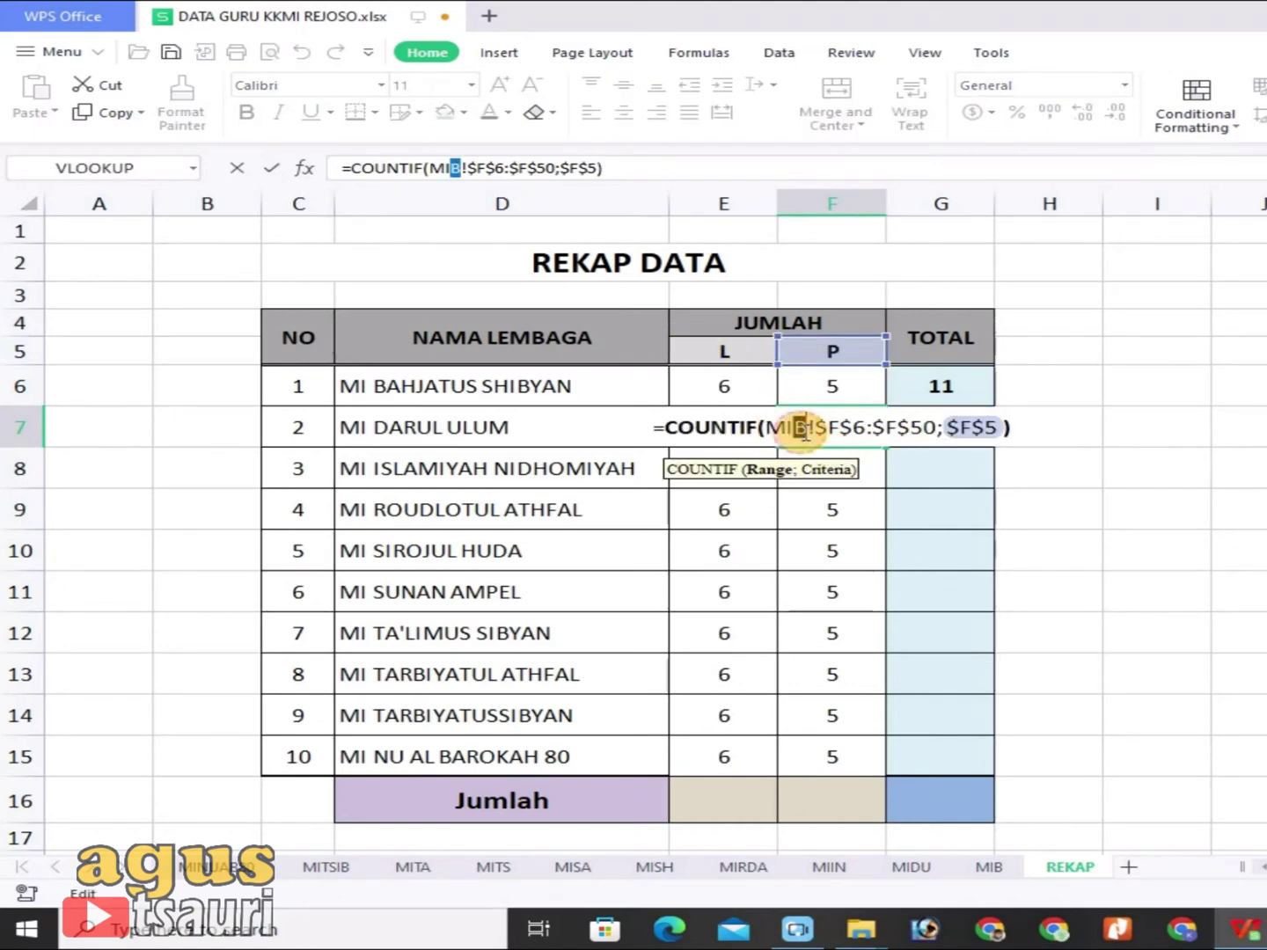
text(DU)
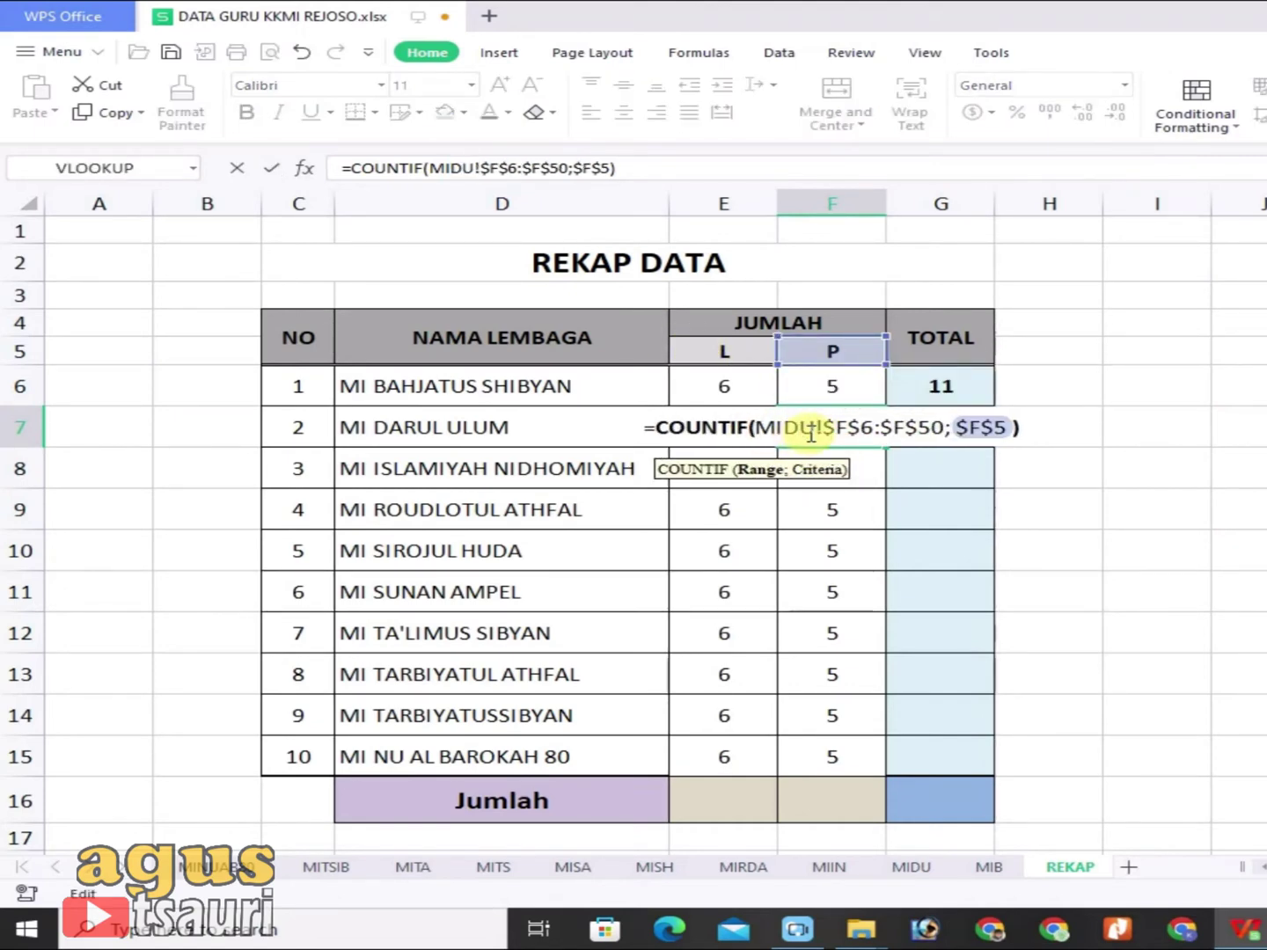
key(Return)
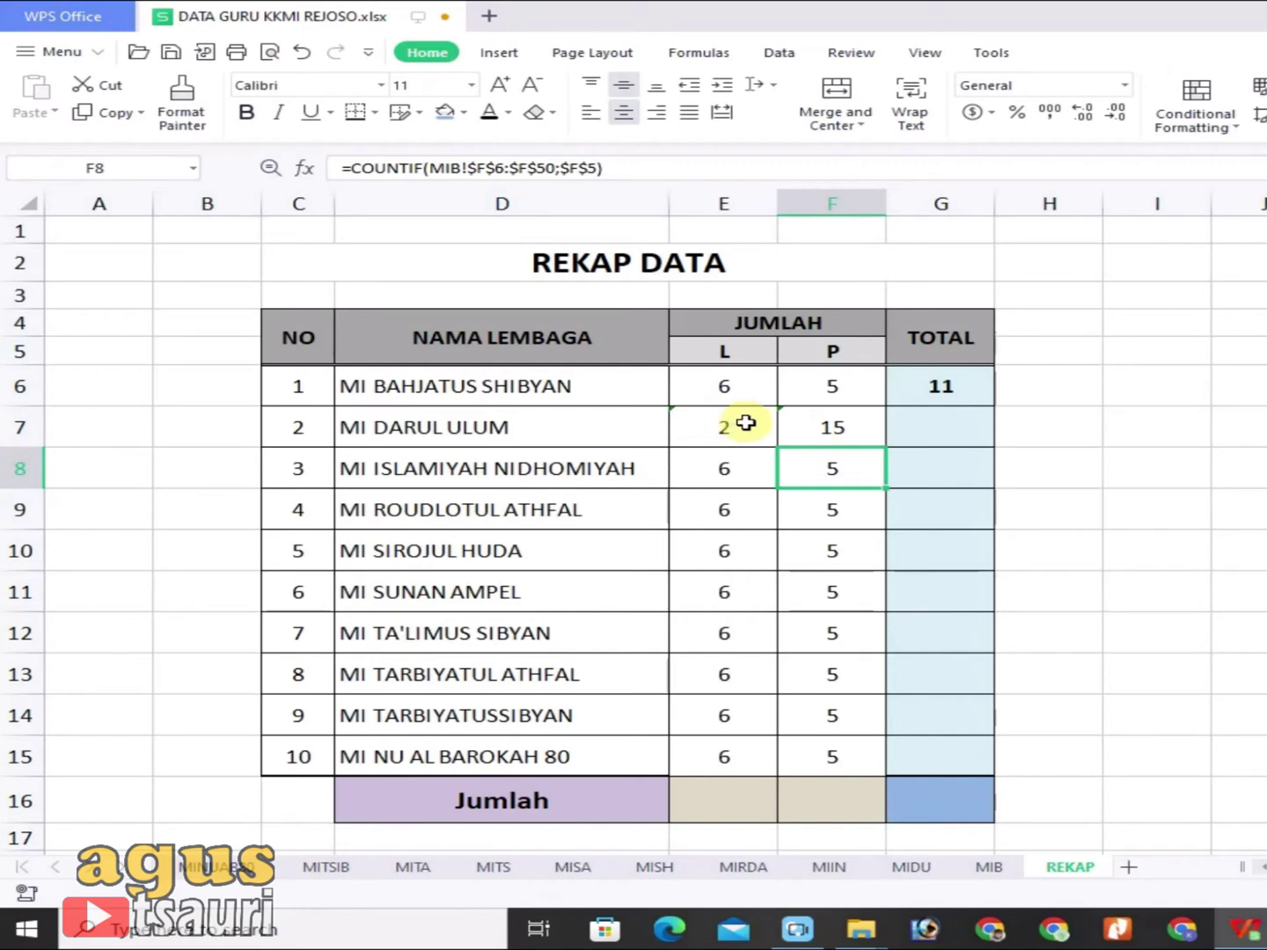
Step: Fill the TOTAL formula from G6 down through G15
click(940, 394)
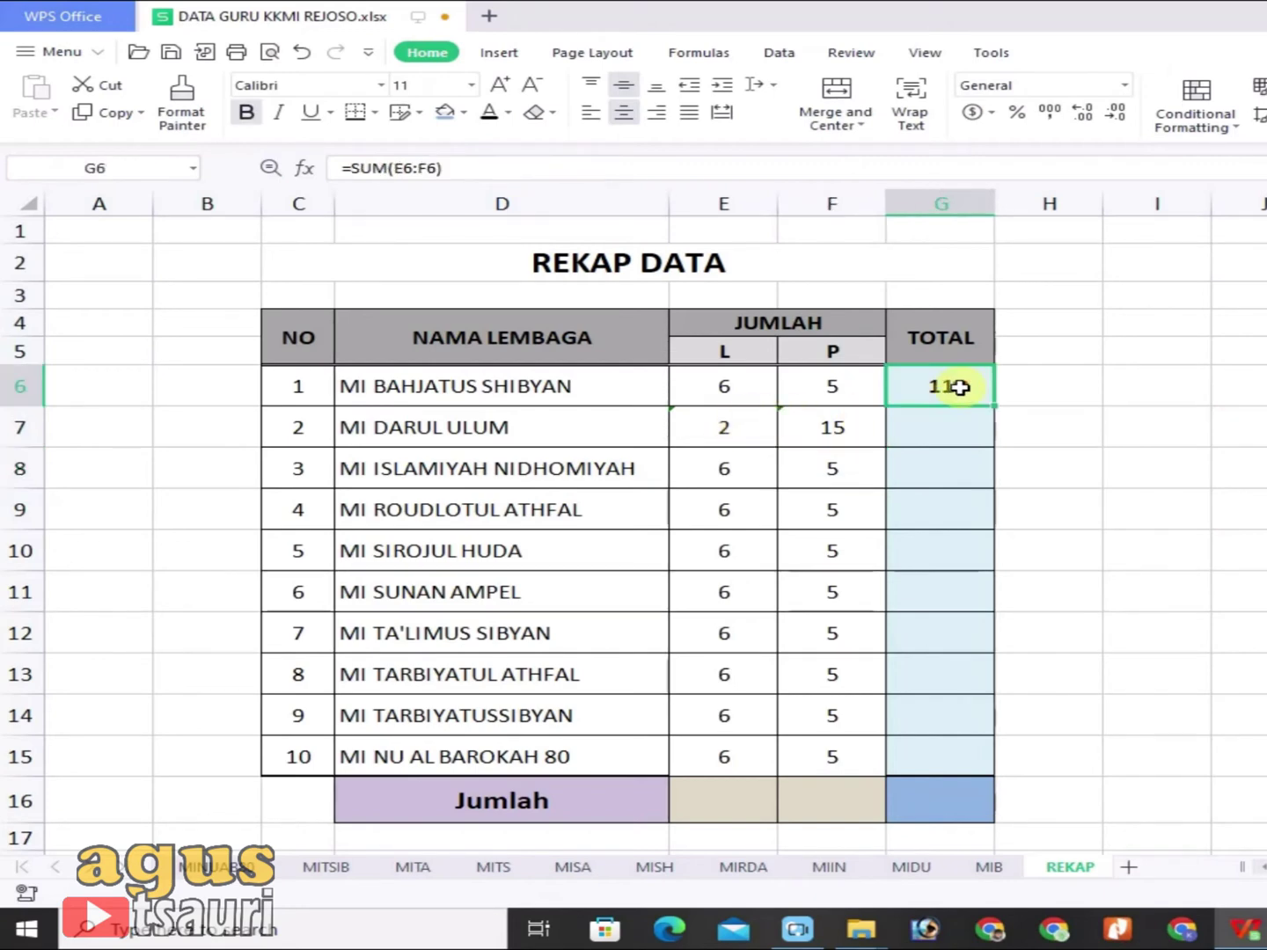
drag(993, 404, 998, 765)
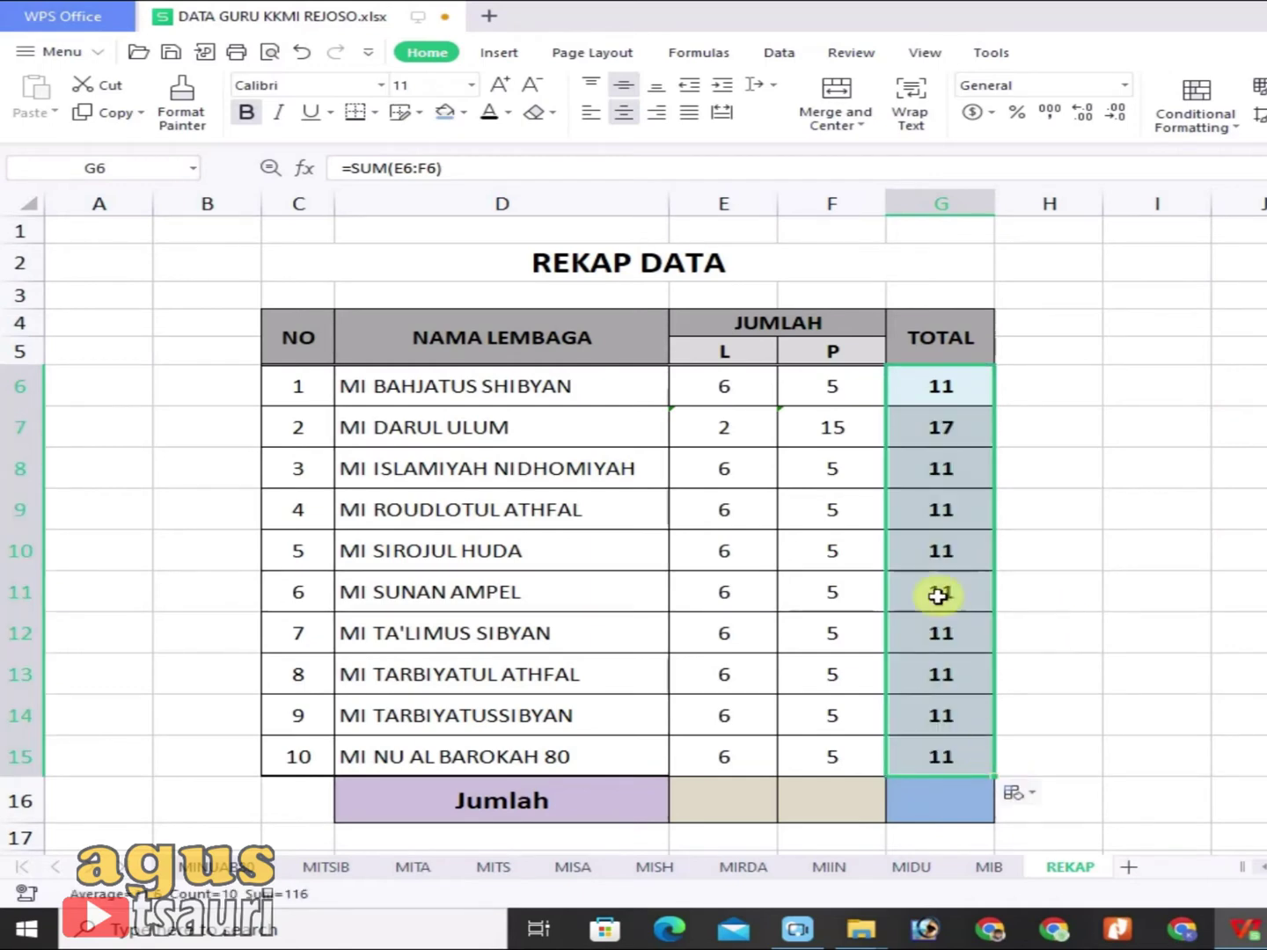
click(835, 472)
double_click(740, 482)
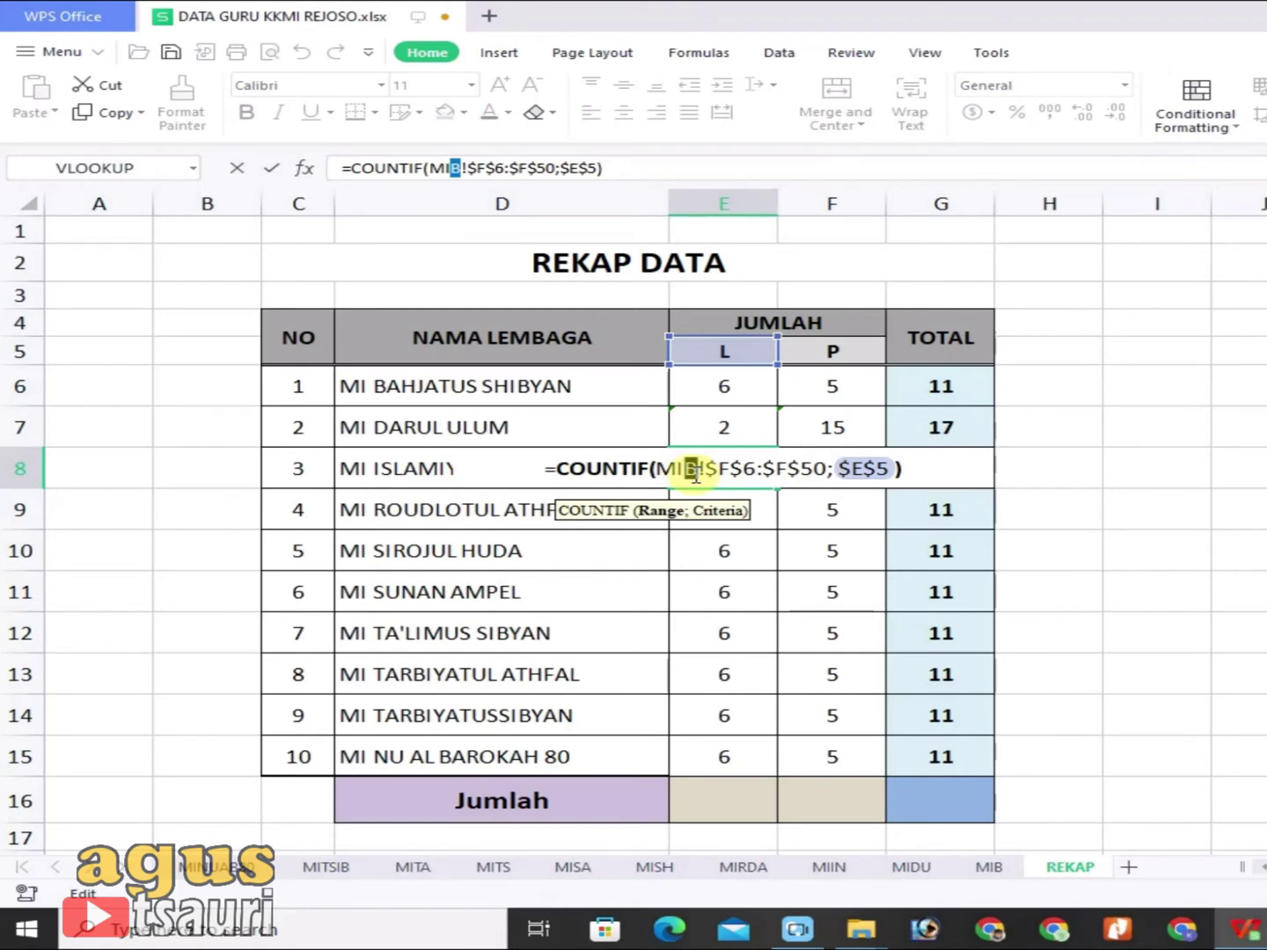
Step: Make MI ISLAMIYAH NIDHOMIYAH's L and P counts use the MIIN sheet, giving 4 L and 6 P
text(IN)
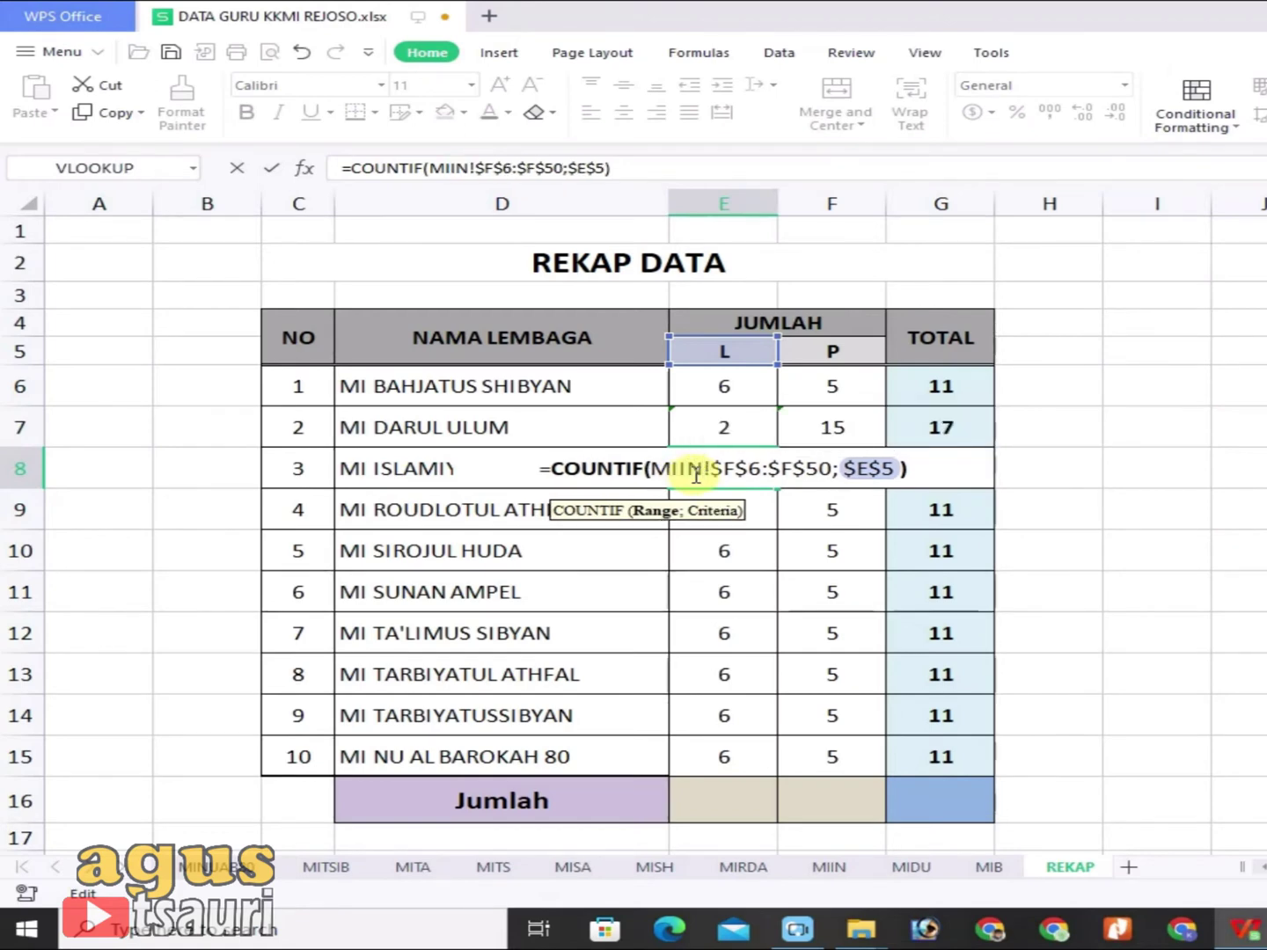
key(Return)
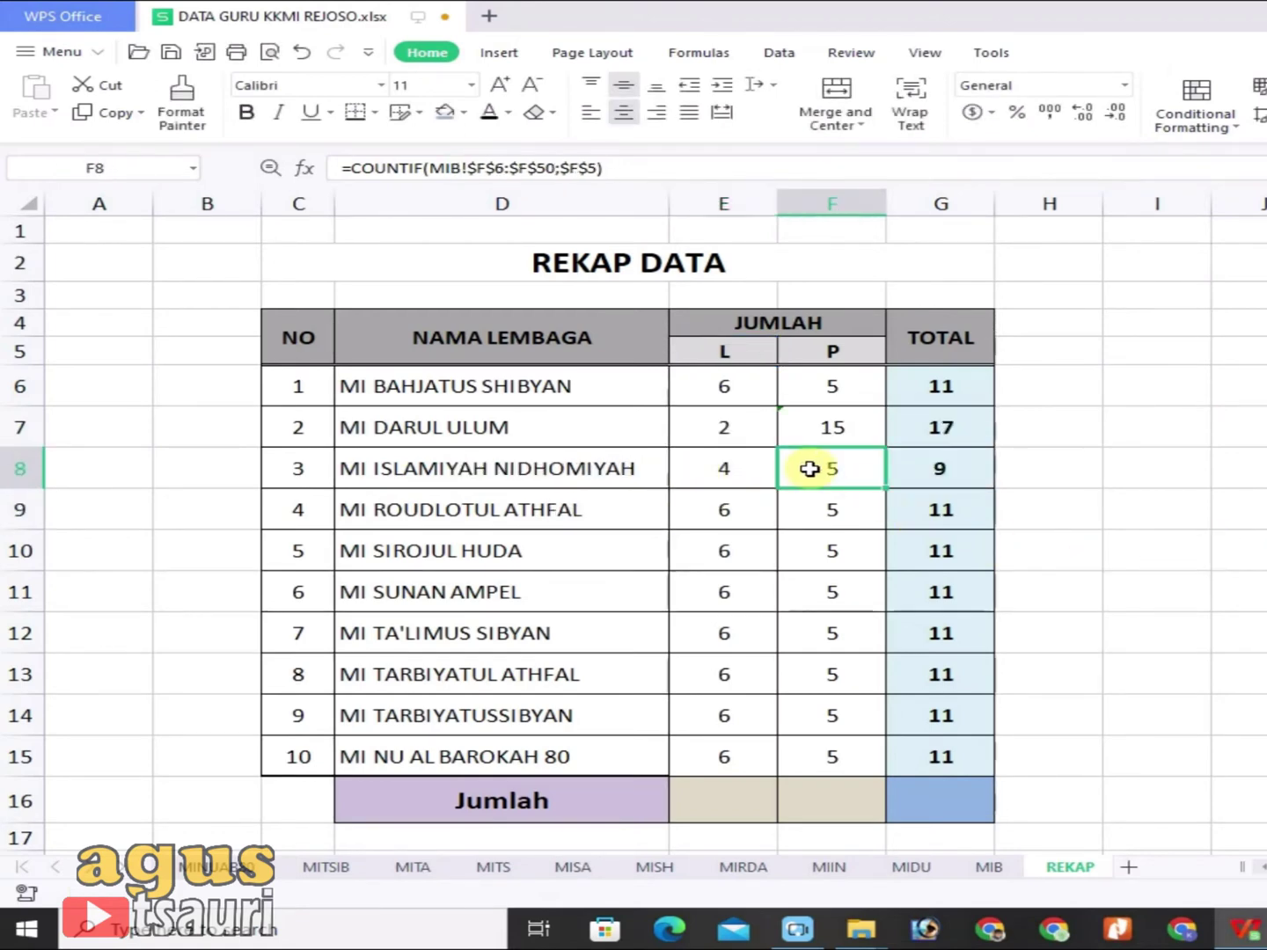
double_click(811, 469)
click(789, 471)
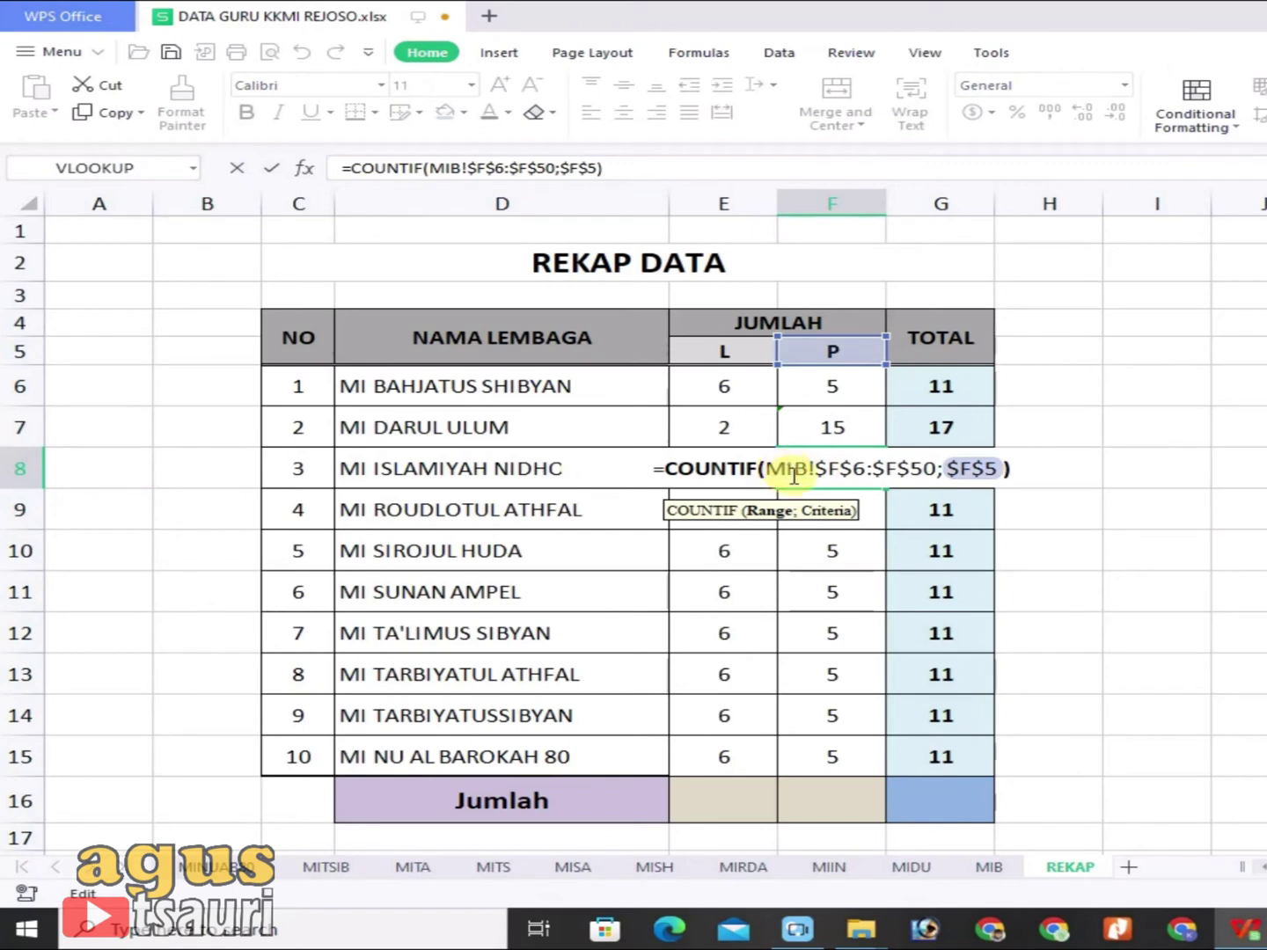
key(Delete)
text(IN)
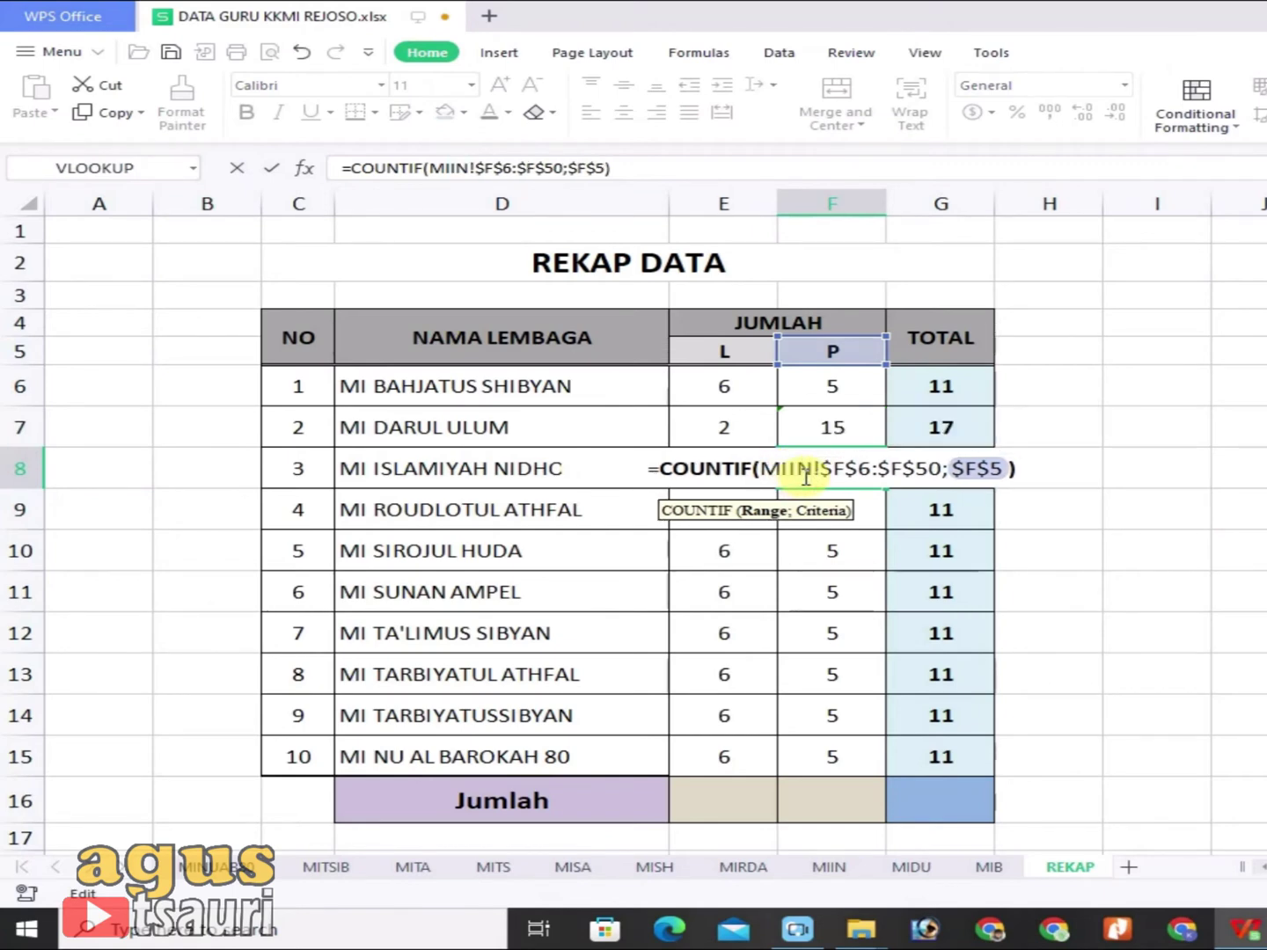
key(Return)
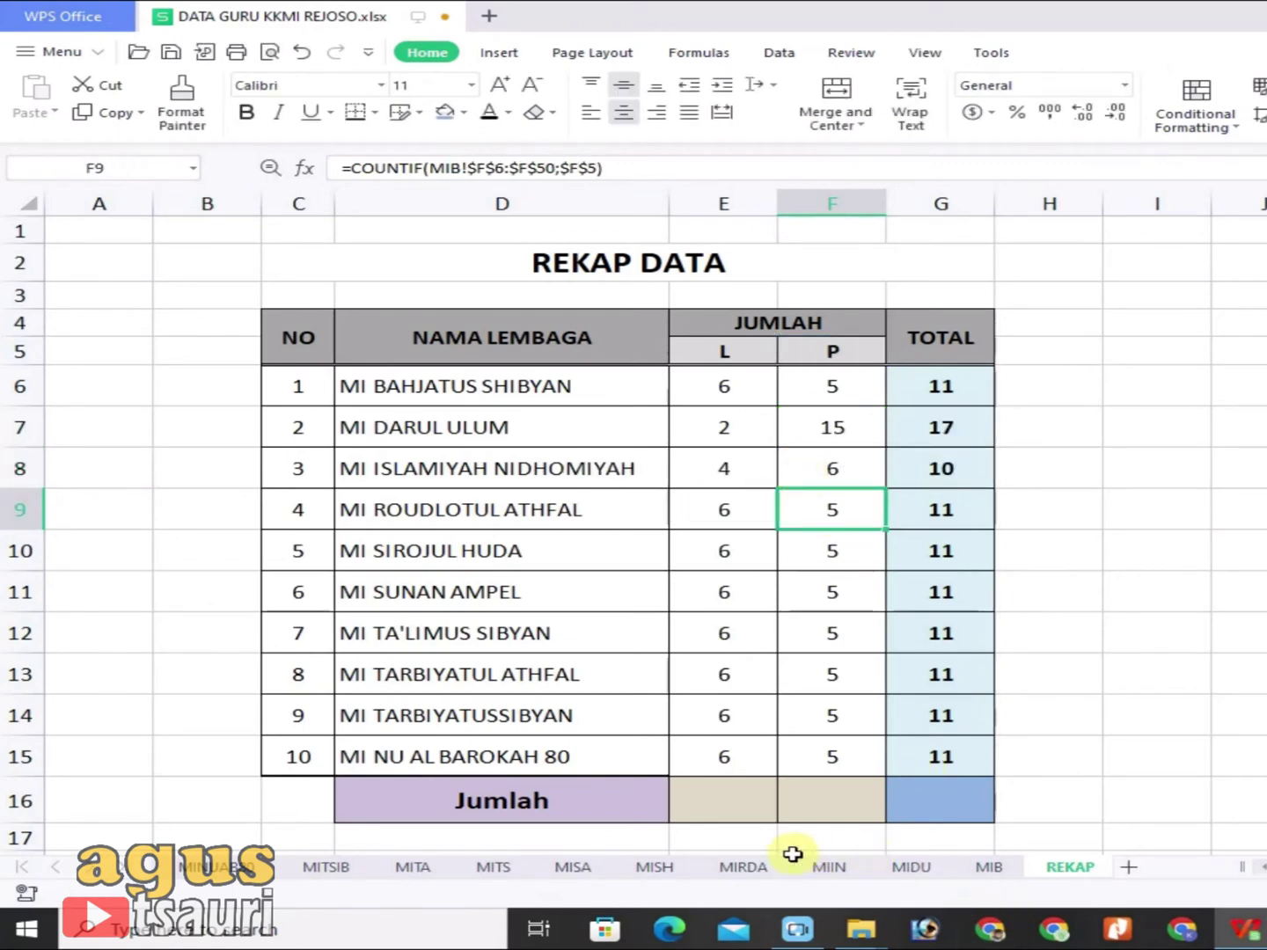
Step: Switch MI ROUDLOTUL ATHFAL's L and P counts in E9:F9 to the MIRDA sheet
double_click(735, 513)
drag(676, 509, 697, 509)
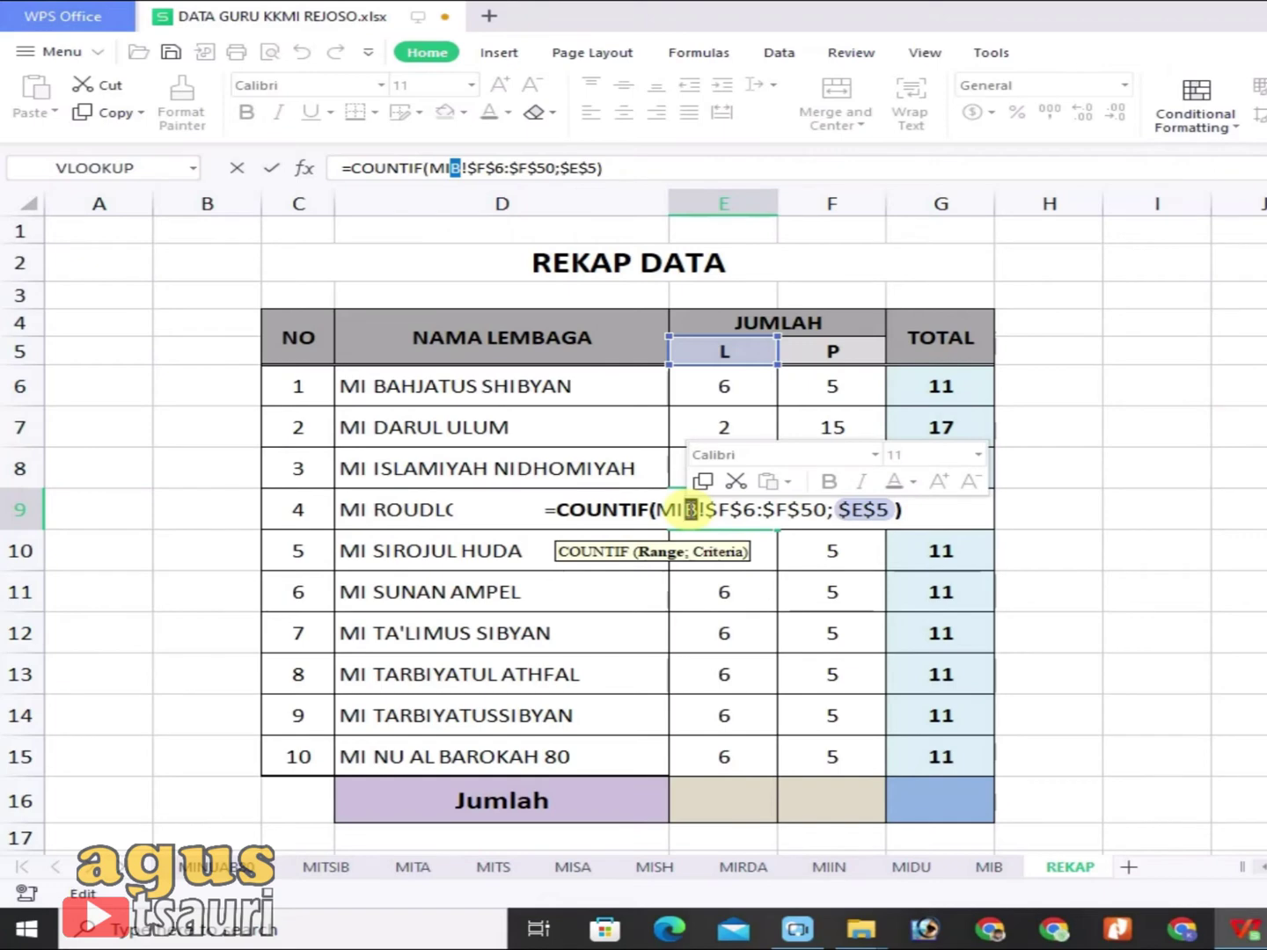
text(RDA)
key(Return)
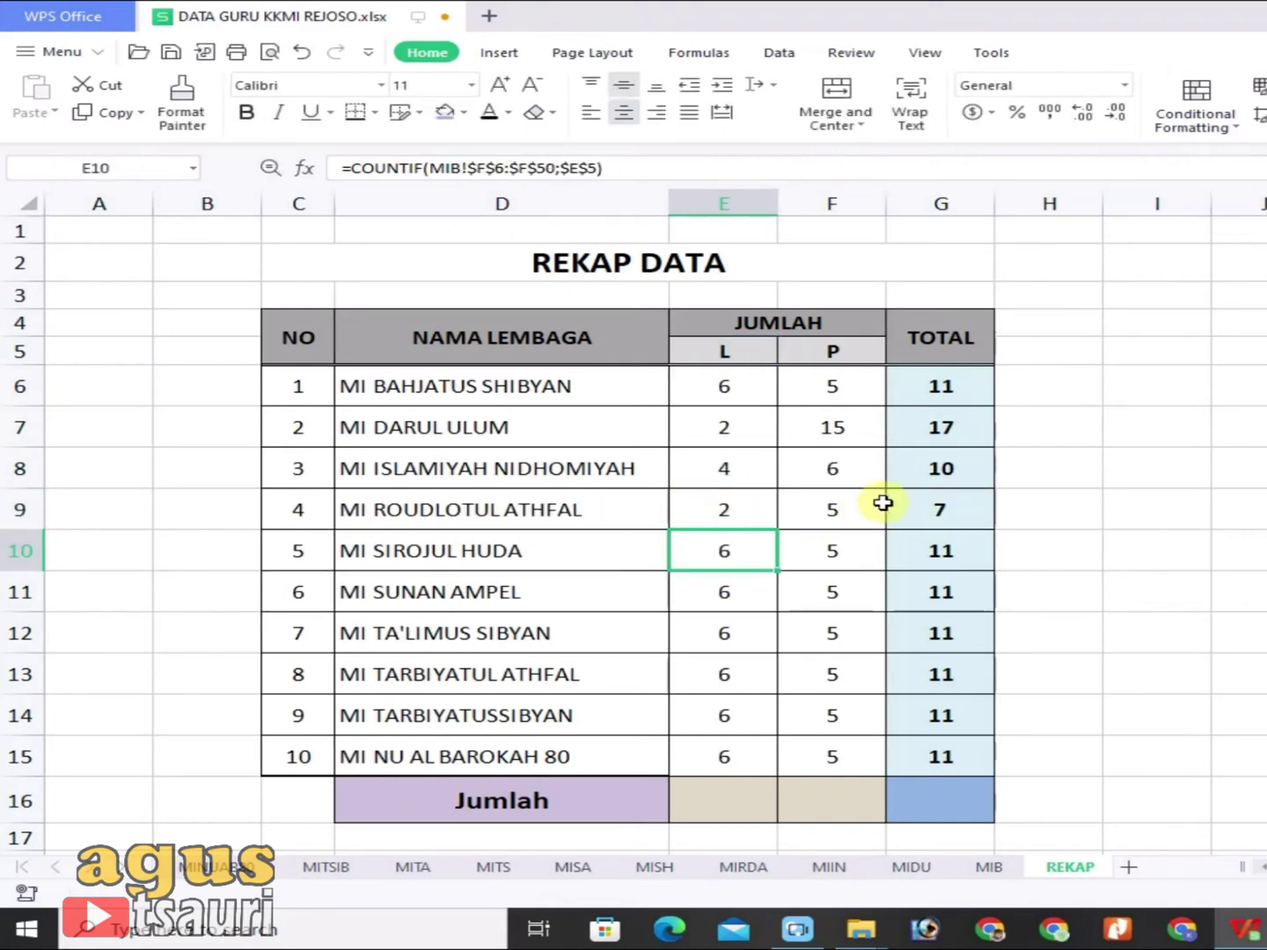
click(880, 502)
double_click(826, 497)
drag(794, 510, 805, 510)
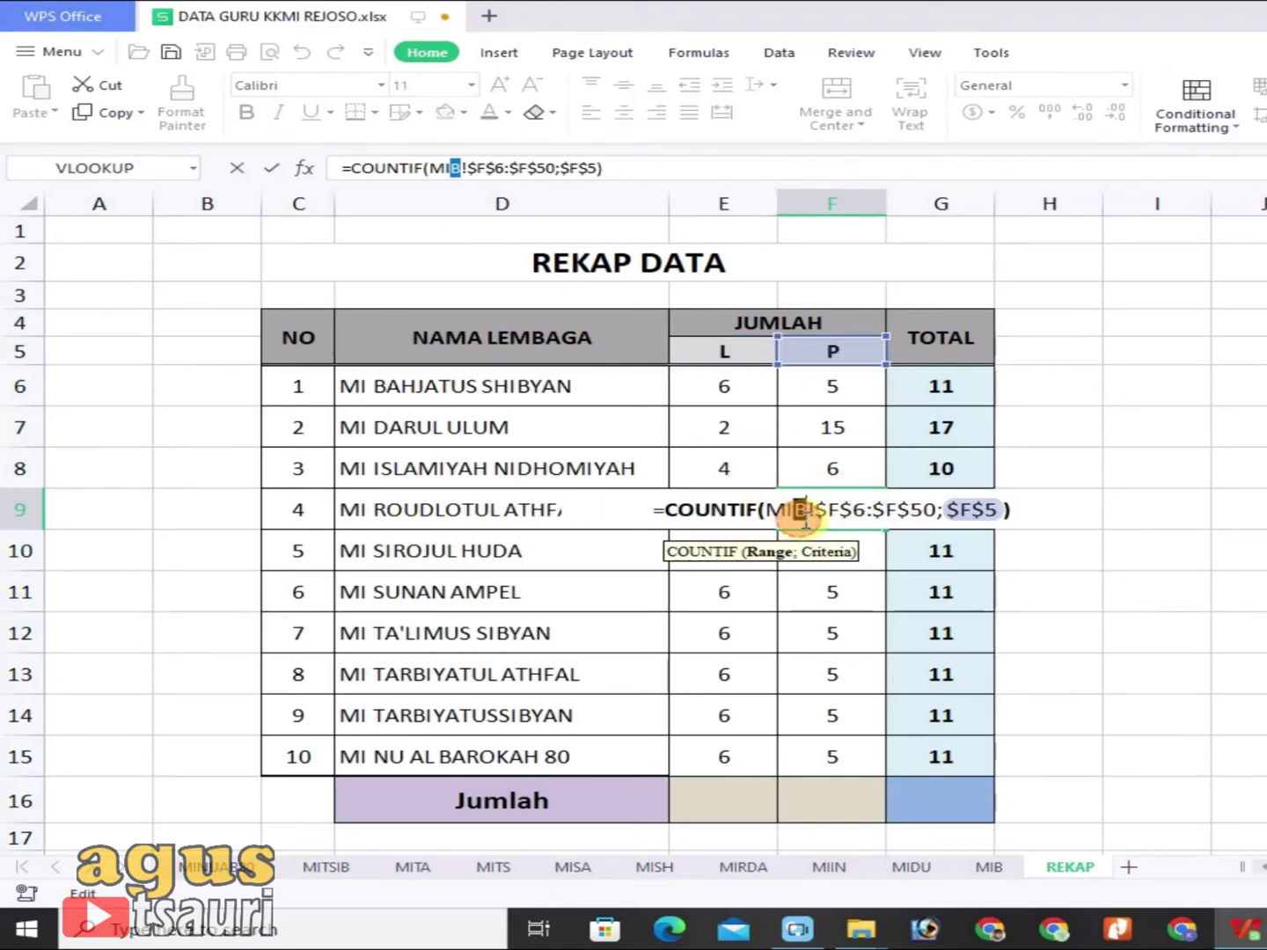
text(RDA)
key(Return)
Step: Change the sheet name in E11's COUNTIF formula, typing SA into it
double_click(740, 591)
drag(695, 591, 822, 592)
text(SA)
key(Return)
double_click(825, 588)
Step: Fix E11's formula so it counts from the MISH sheet
text(SA)
text(H)
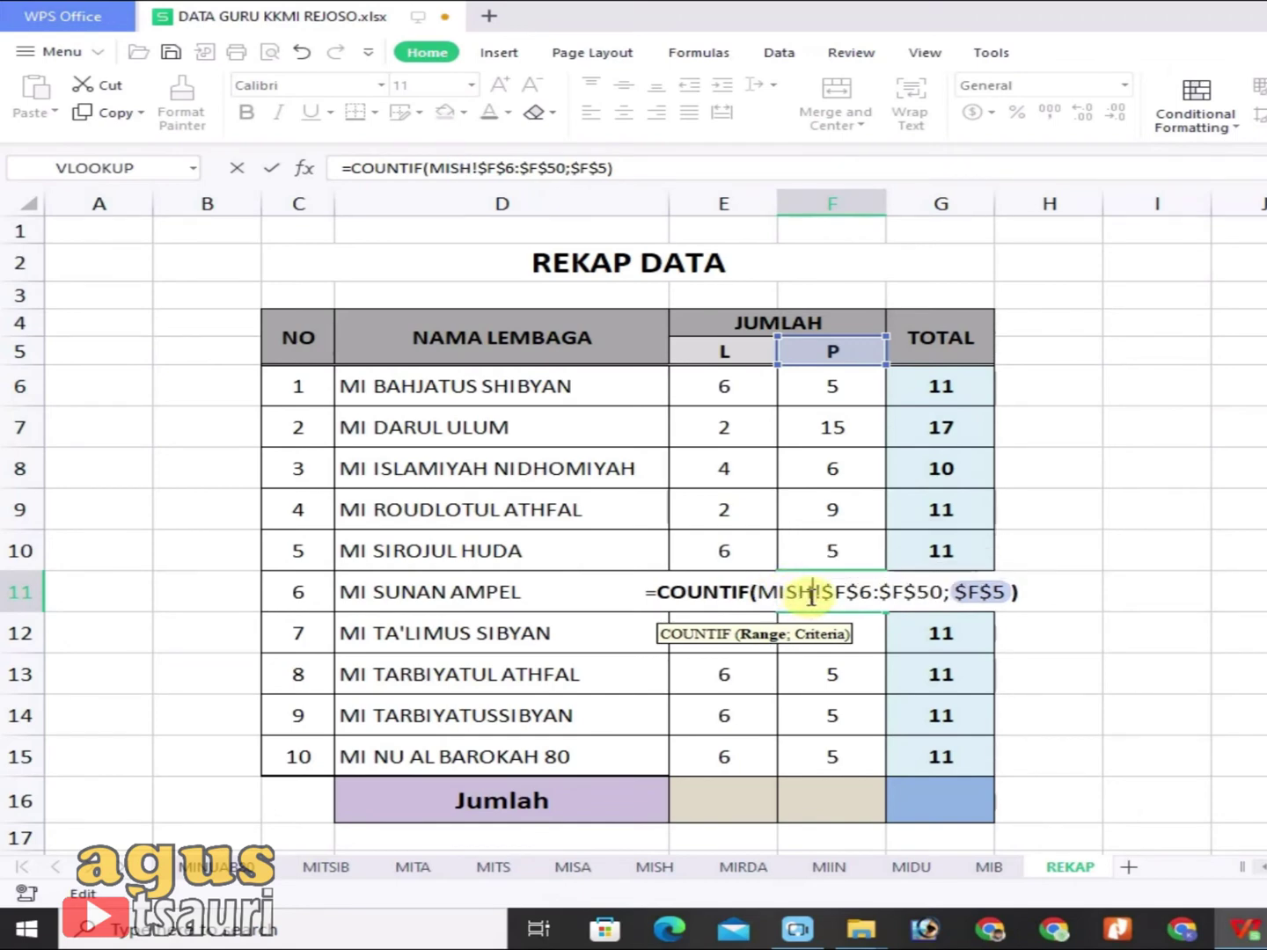
double_click(749, 581)
drag(704, 590, 720, 591)
text(H)
key(Return)
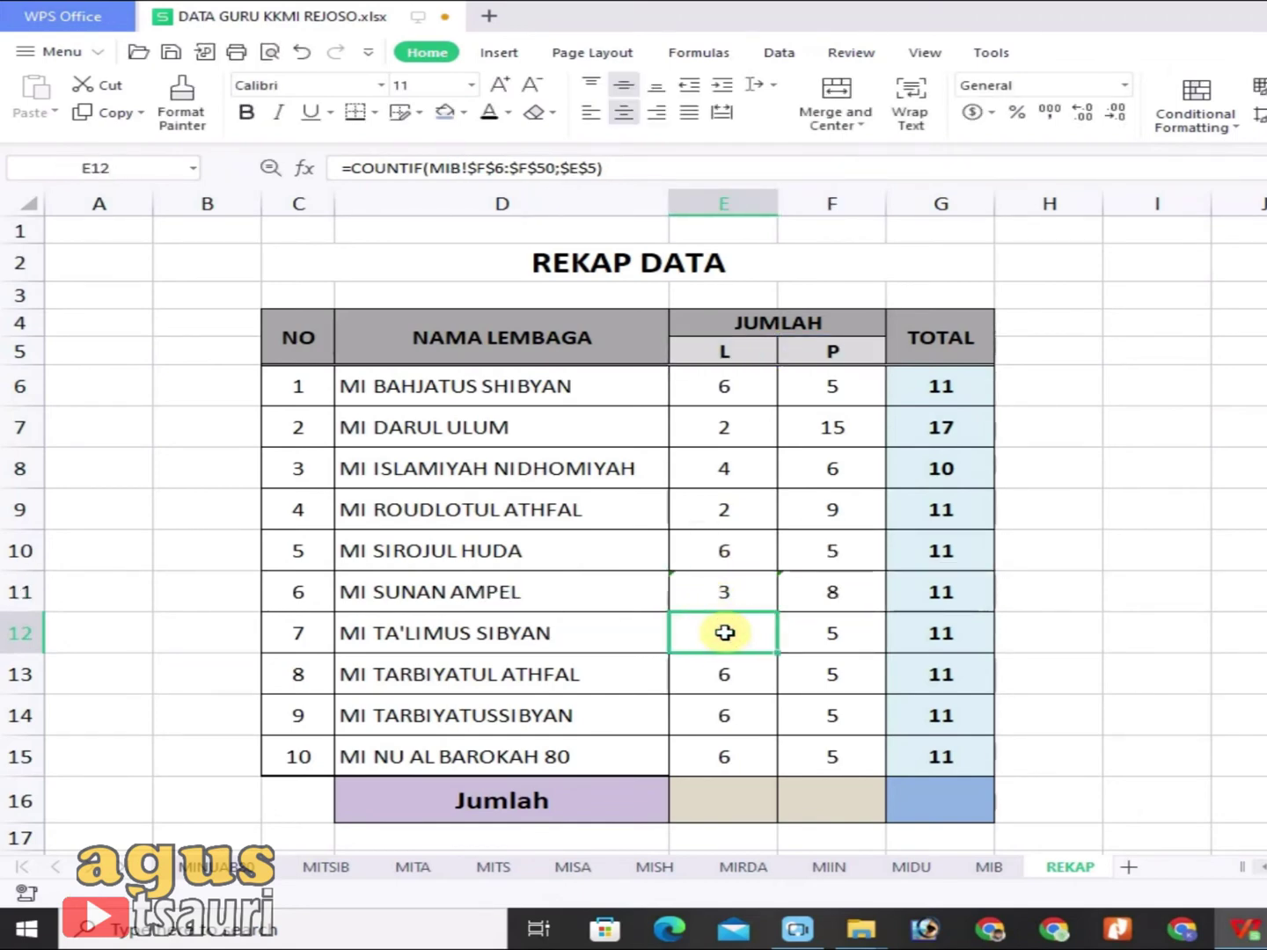
Step: Make row 10's L and P counts in E10 and F10 use the MISH sheet
click(733, 589)
click(731, 552)
double_click(730, 551)
drag(690, 550, 703, 550)
text(SH)
key(Return)
double_click(830, 541)
drag(810, 551, 778, 551)
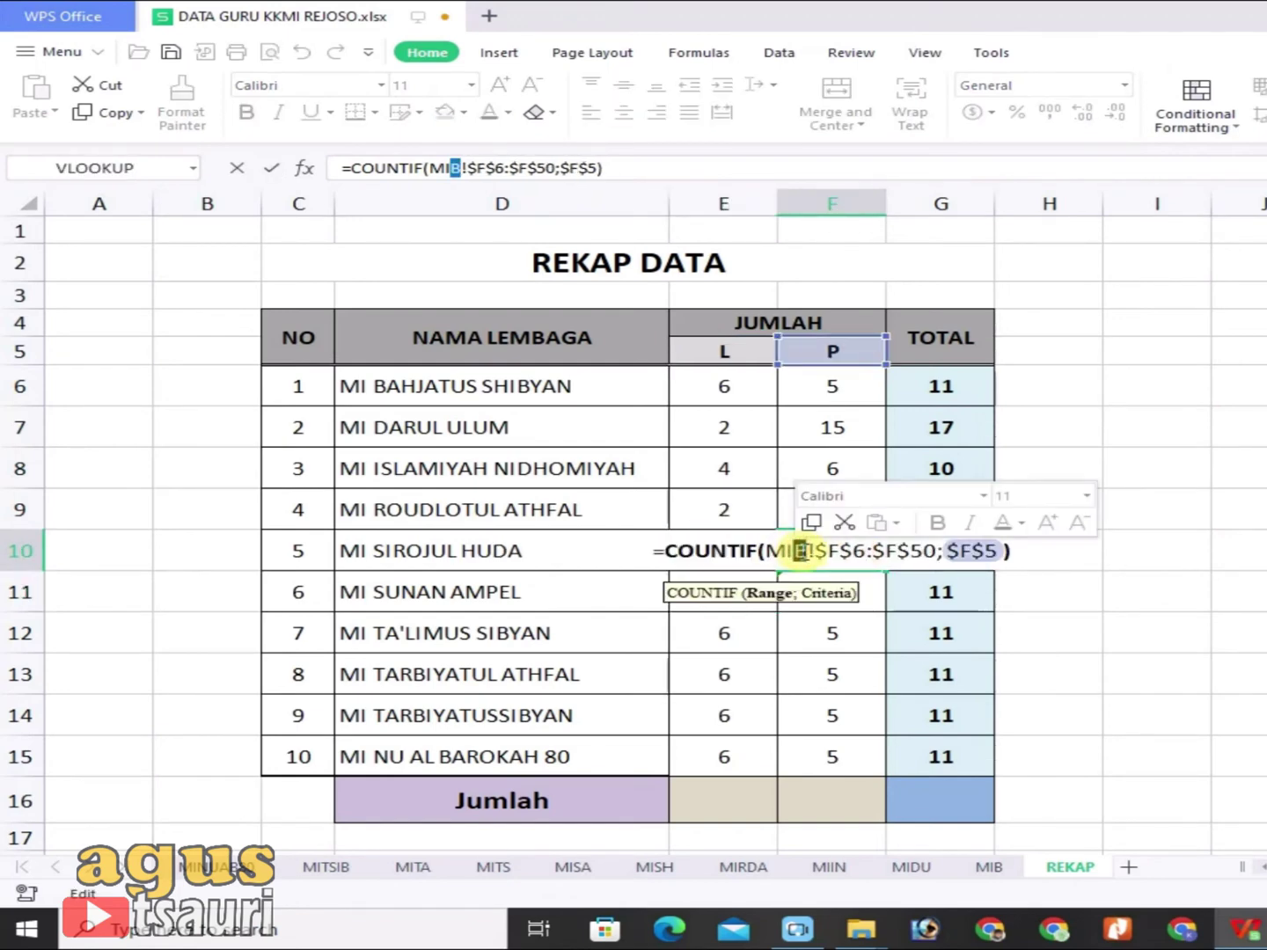
text(ISH)
key(Return)
Step: Update row 12's L and P counts in E12 and F12 to count from MITS
click(735, 629)
double_click(693, 636)
drag(686, 632, 694, 633)
text(TS)
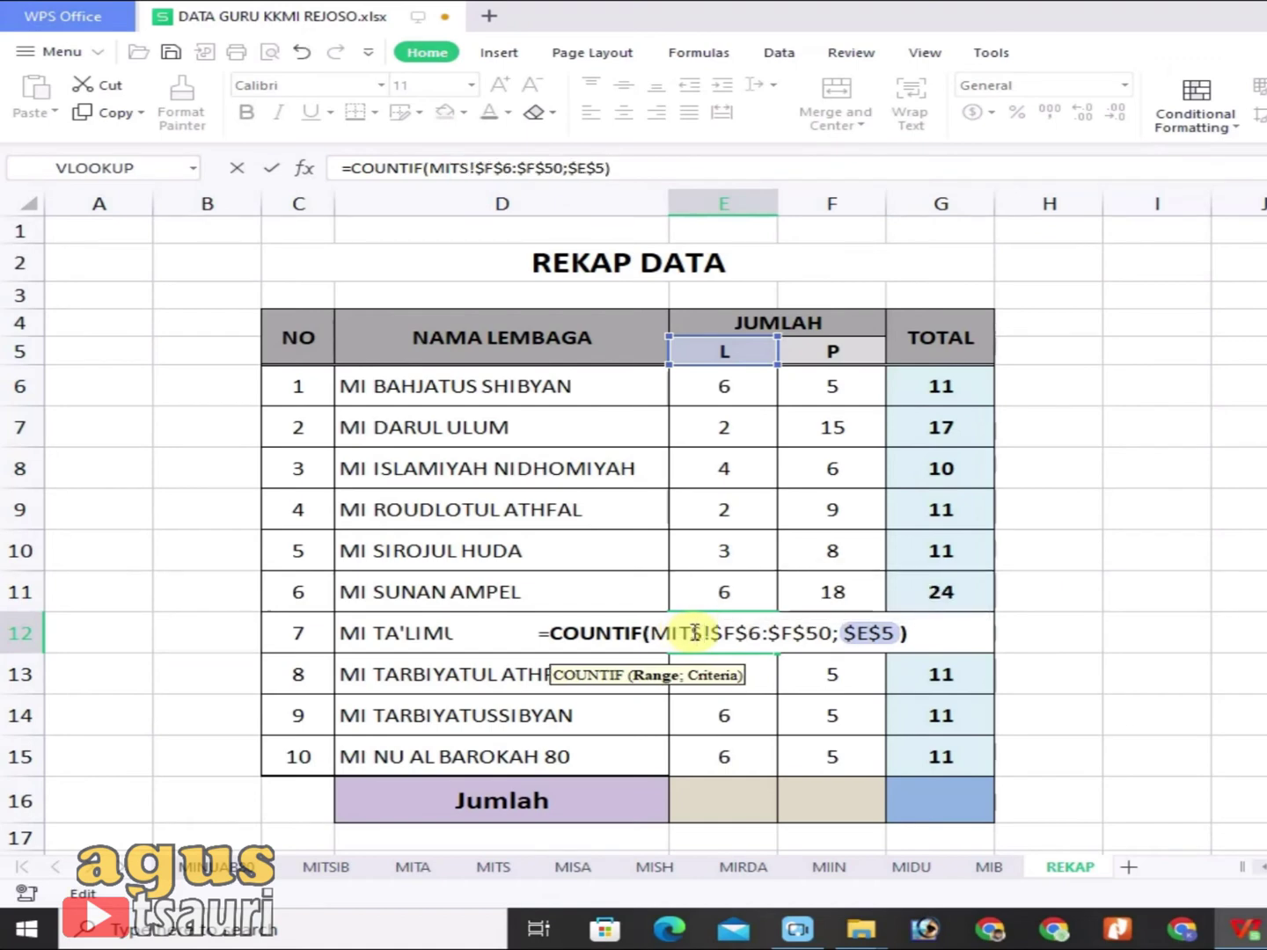
key(Return)
double_click(835, 631)
drag(795, 634, 805, 633)
text(TS)
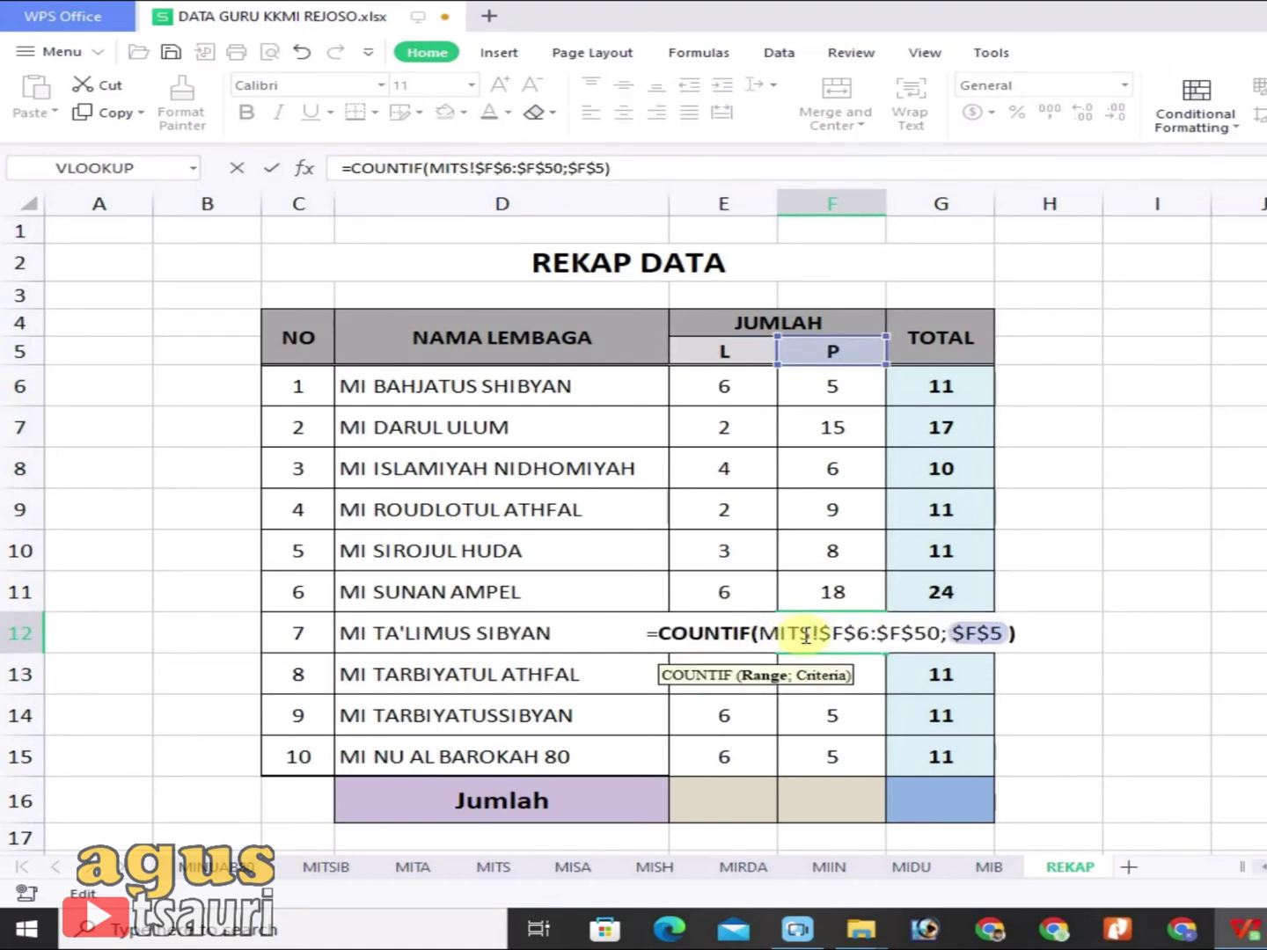
key(Return)
Step: Edit row 13's sheet names in E13 and F13, with F13 now counting from MITA
double_click(690, 670)
drag(685, 670, 694, 670)
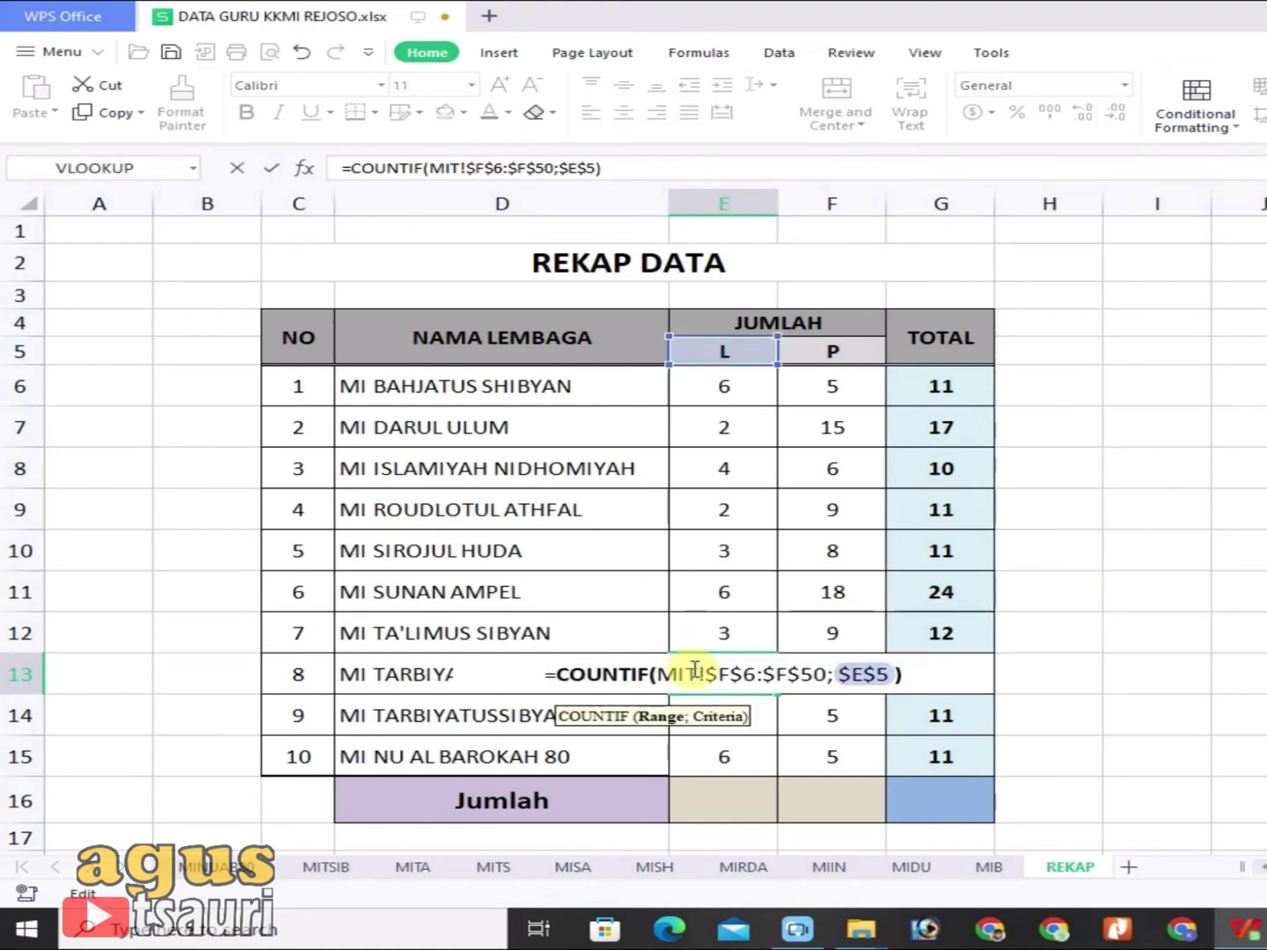
text(TS)
key(Return)
double_click(795, 673)
drag(790, 673, 800, 674)
text(TA)
key(Return)
Step: Make row 14's L and P counts in E14 and F14 use the MITSIB sheet
double_click(692, 712)
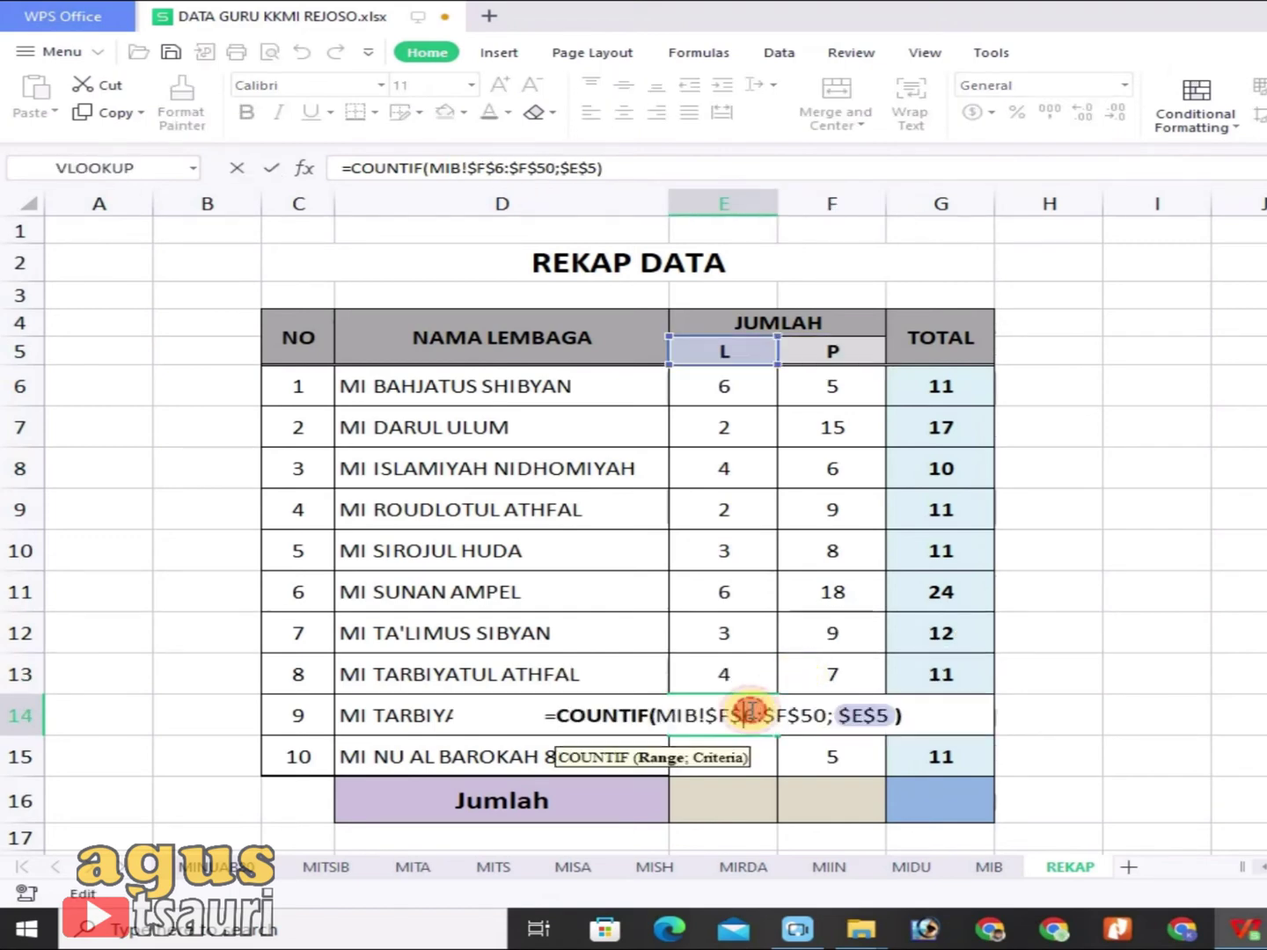
drag(686, 715, 709, 715)
text(ITSIB)
key(Return)
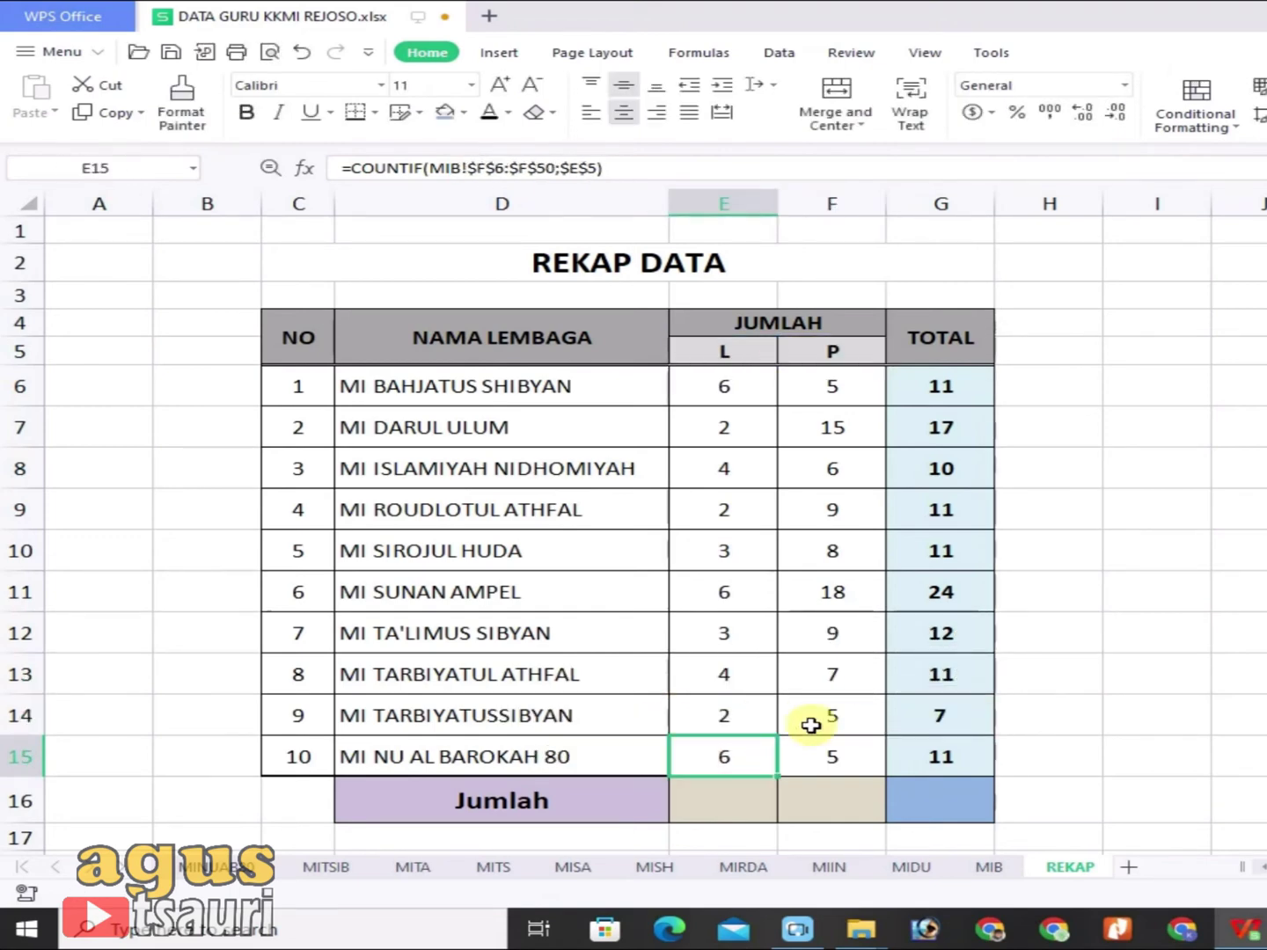
double_click(797, 716)
click(799, 716)
text(TSIB!$F$6:$F$50;$F$5))
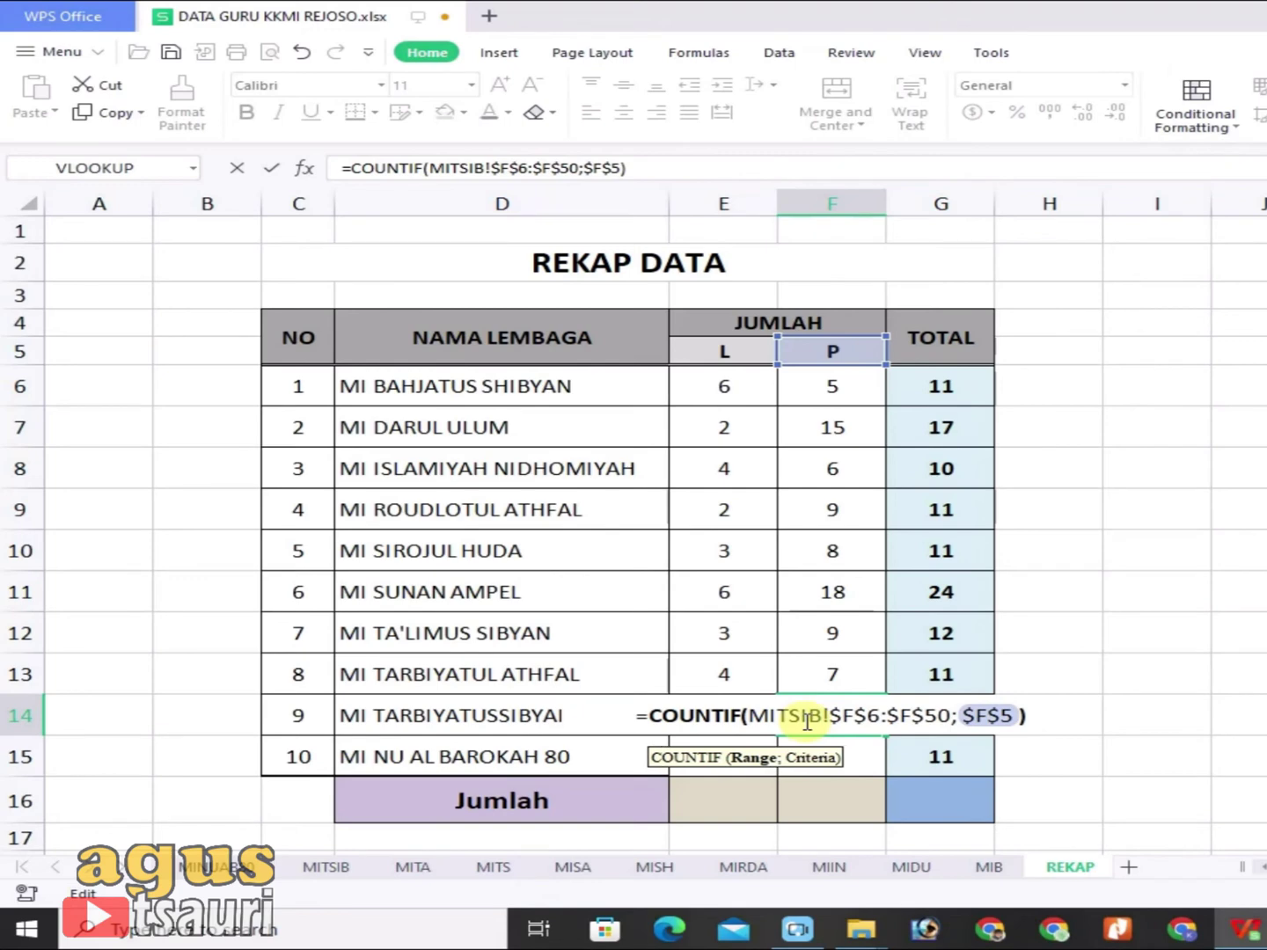
key(Return)
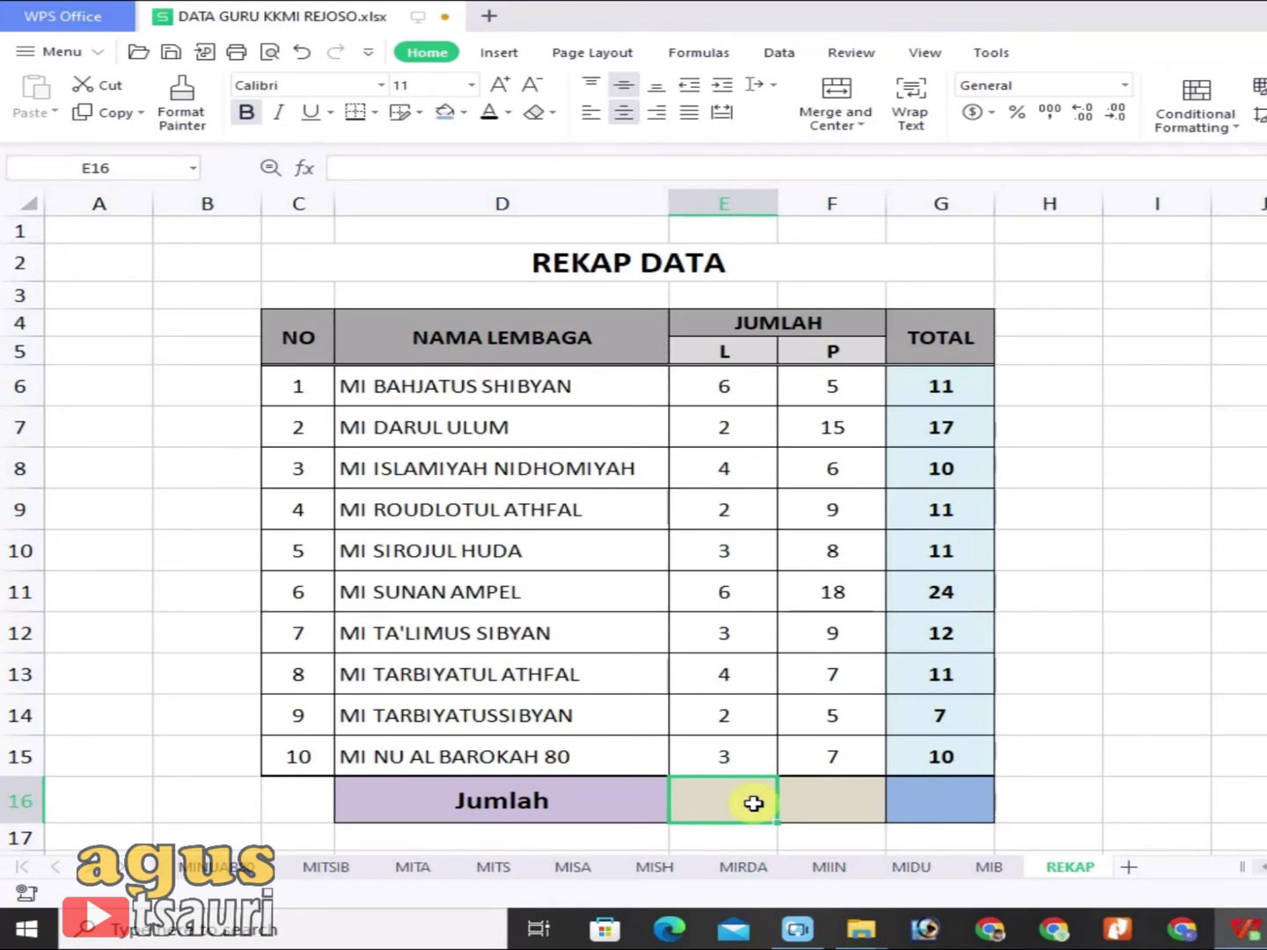
Step: Enter =SUM(E6:E15) in E16 for 35 L teachers and copy it to F16 for 89 P
text(=SUM)
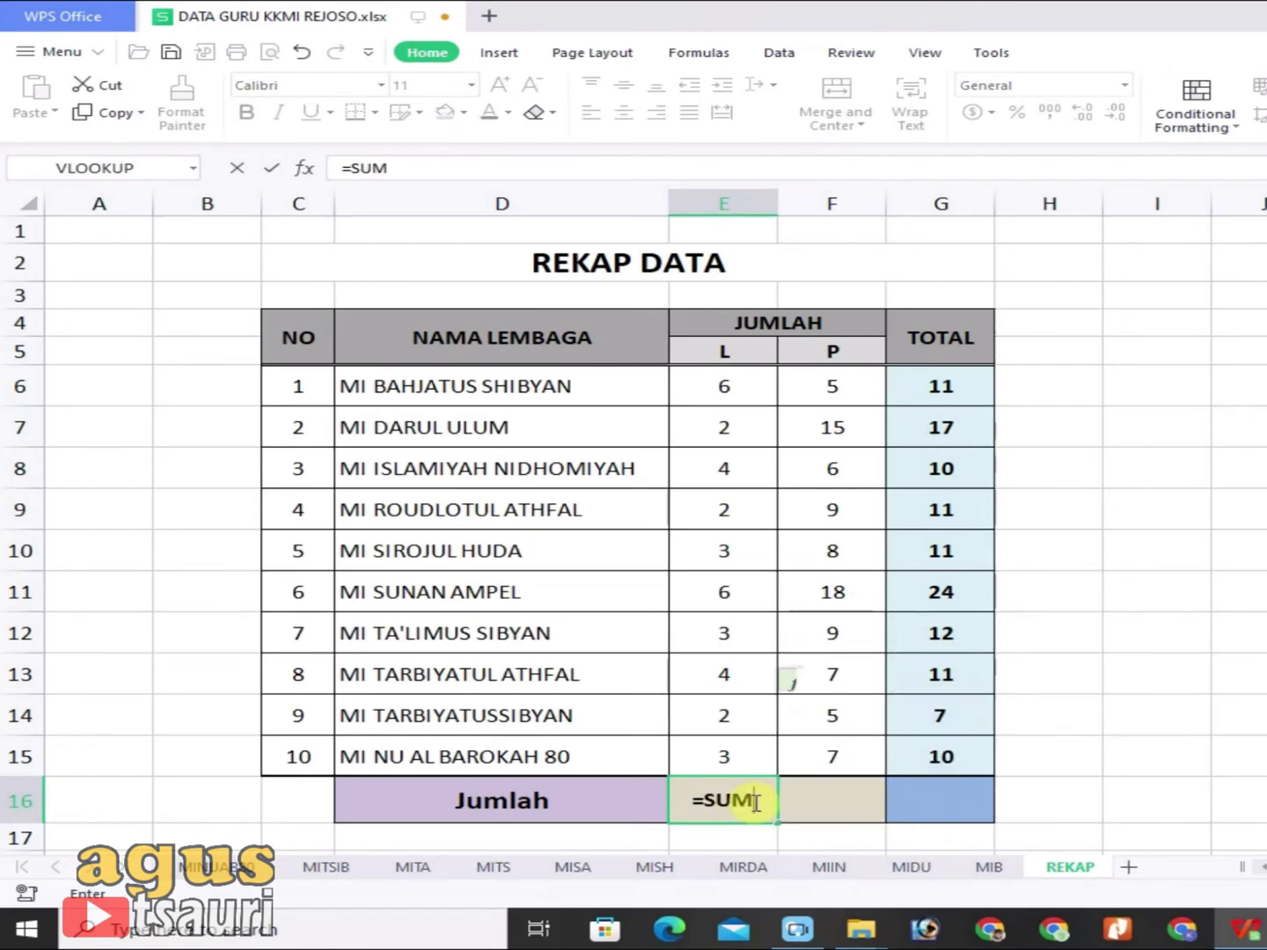
text(()
drag(724, 400, 712, 746)
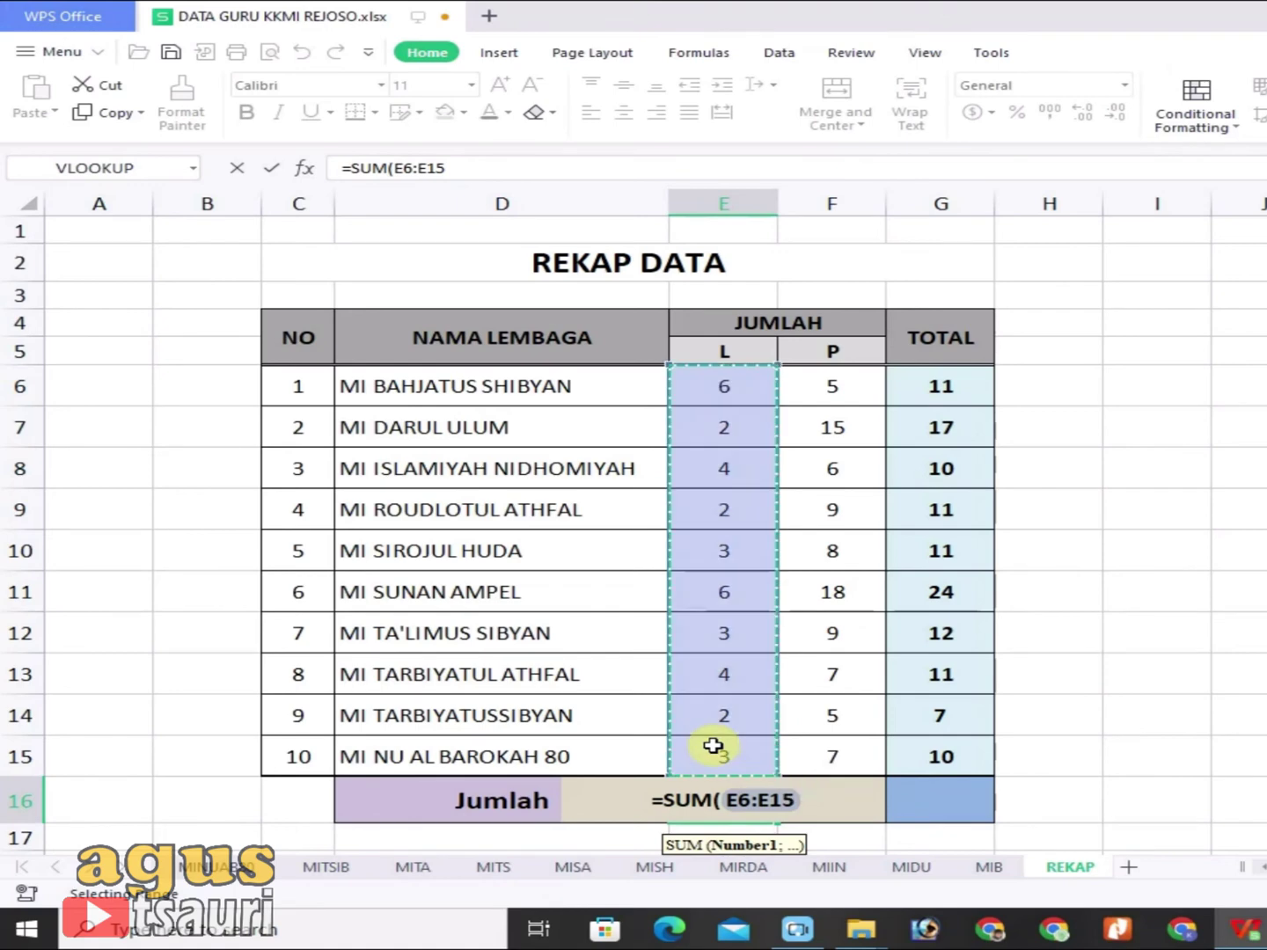
key(Return)
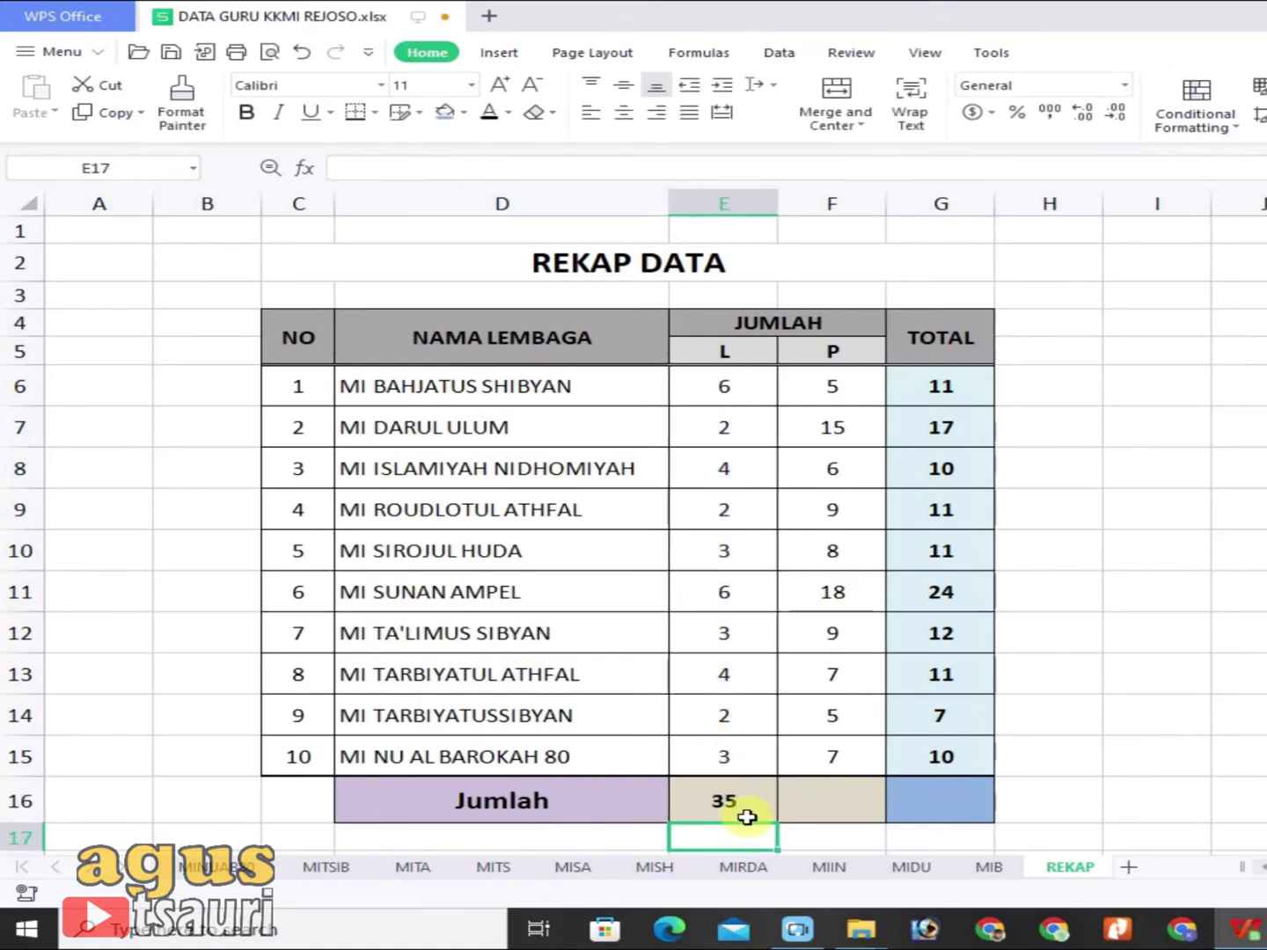
click(735, 816)
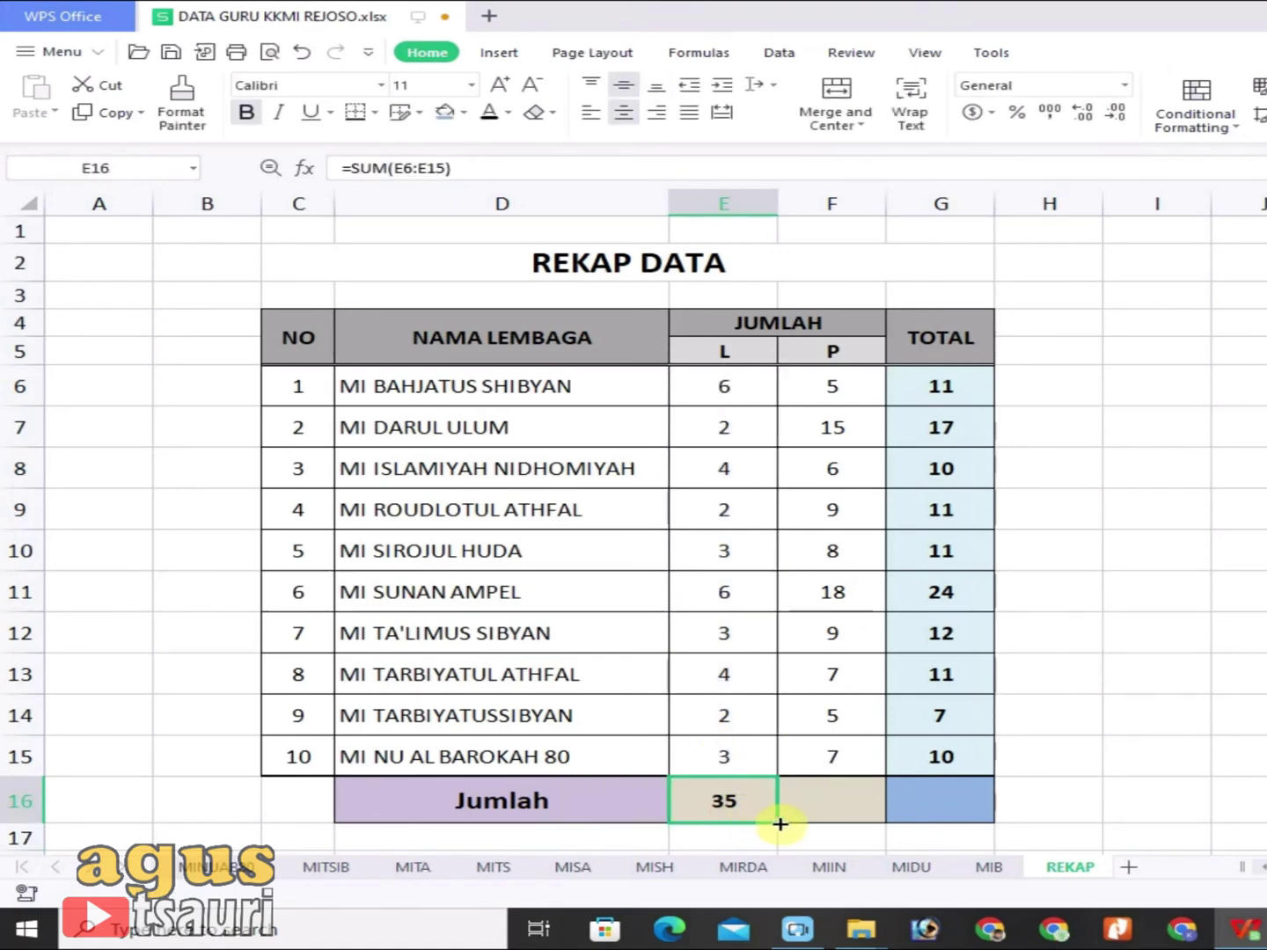
drag(777, 824, 865, 838)
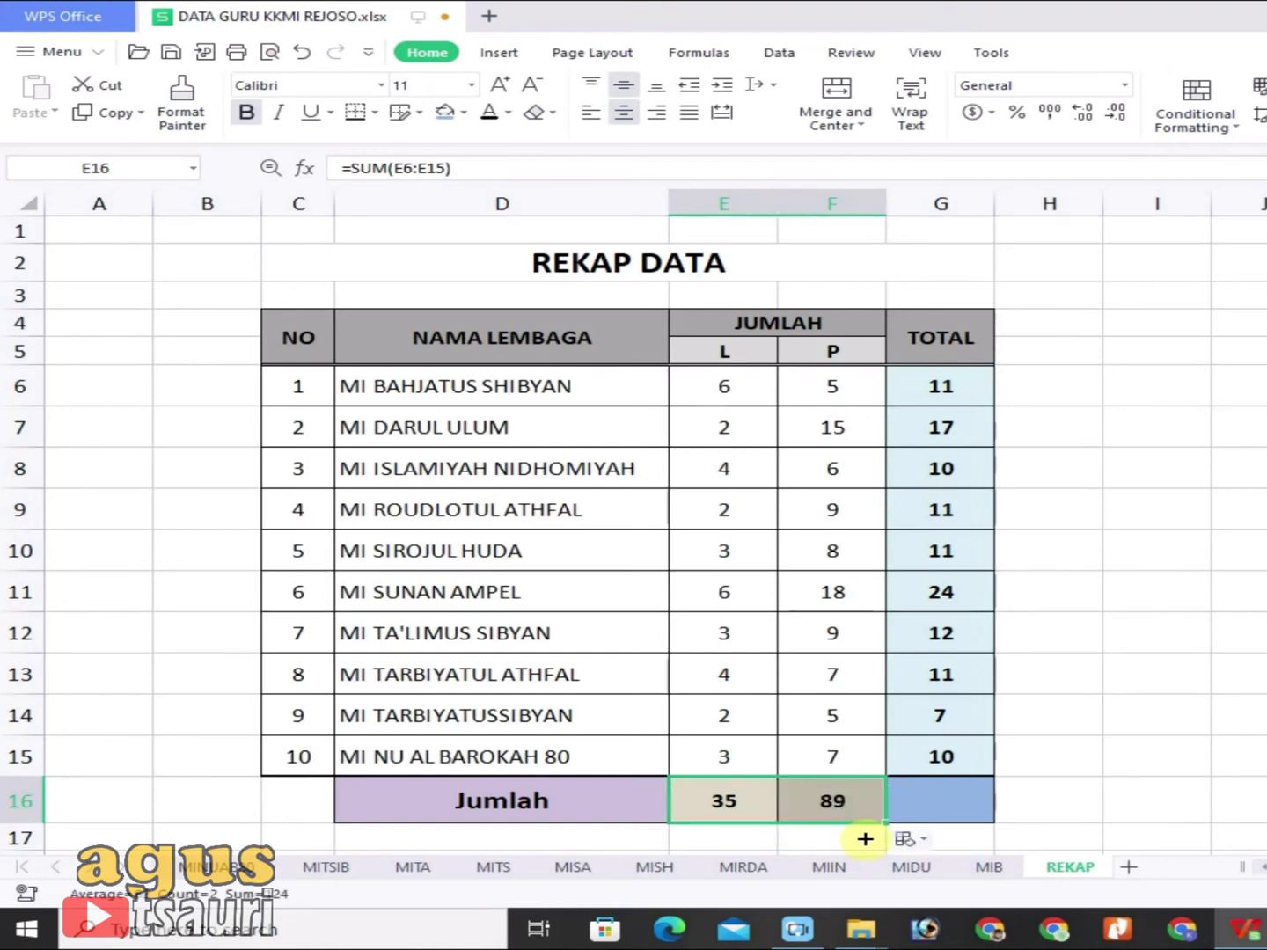
Step: Extend the sum into G16 for a grand total of 124 and give G16 a blue fill
click(899, 804)
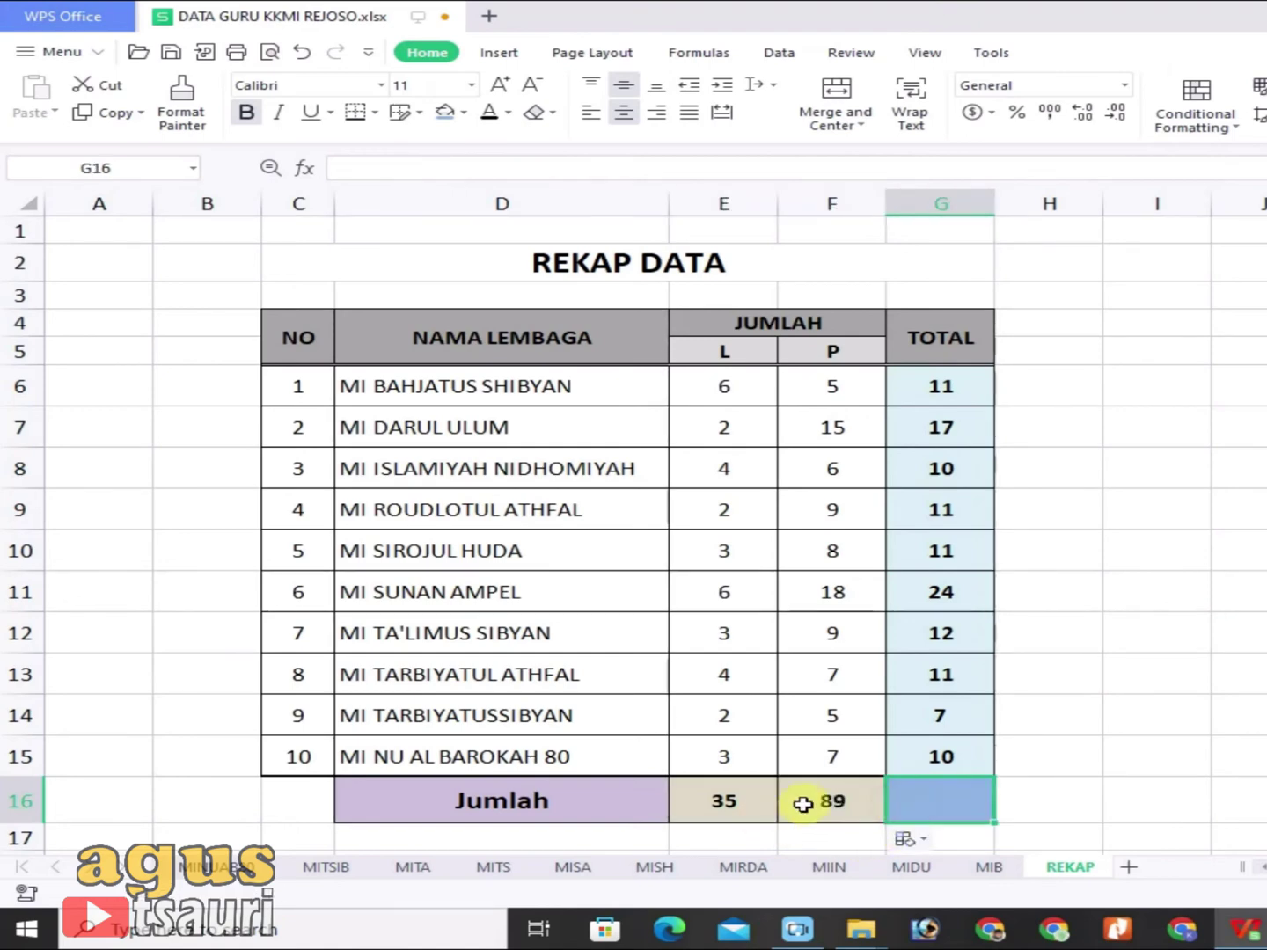
click(820, 800)
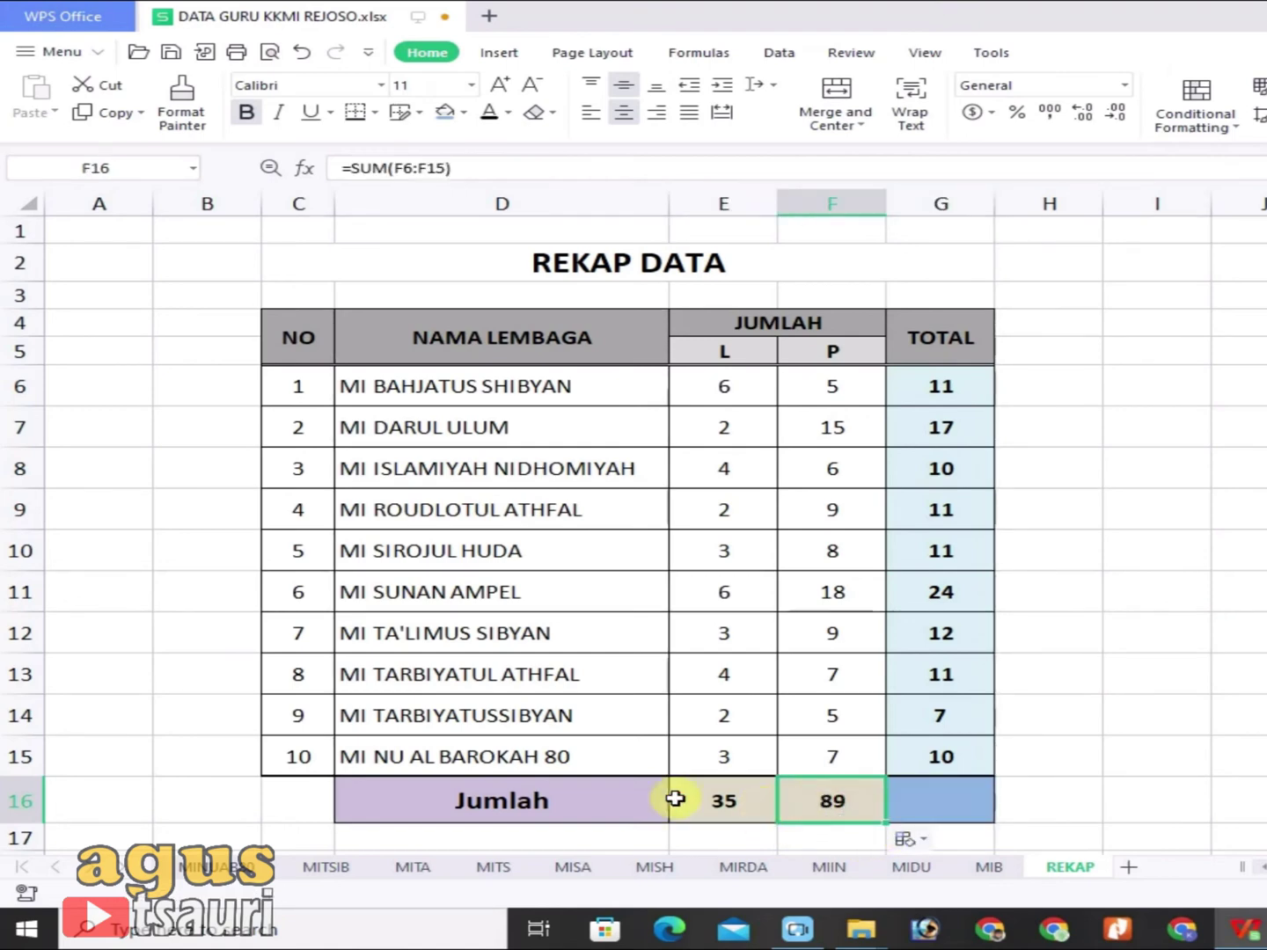
click(931, 797)
click(866, 810)
drag(885, 821, 959, 818)
click(949, 796)
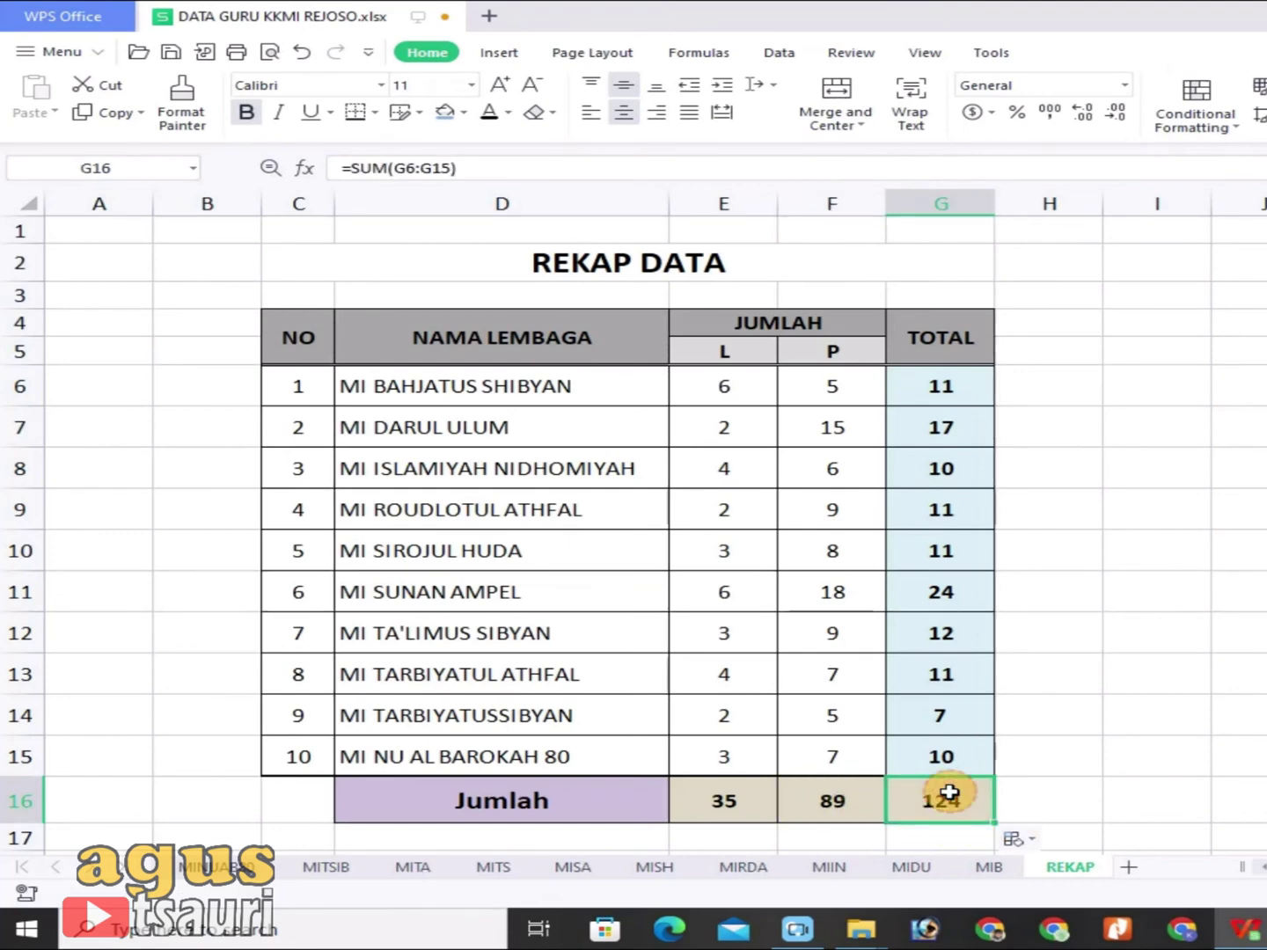
click(444, 113)
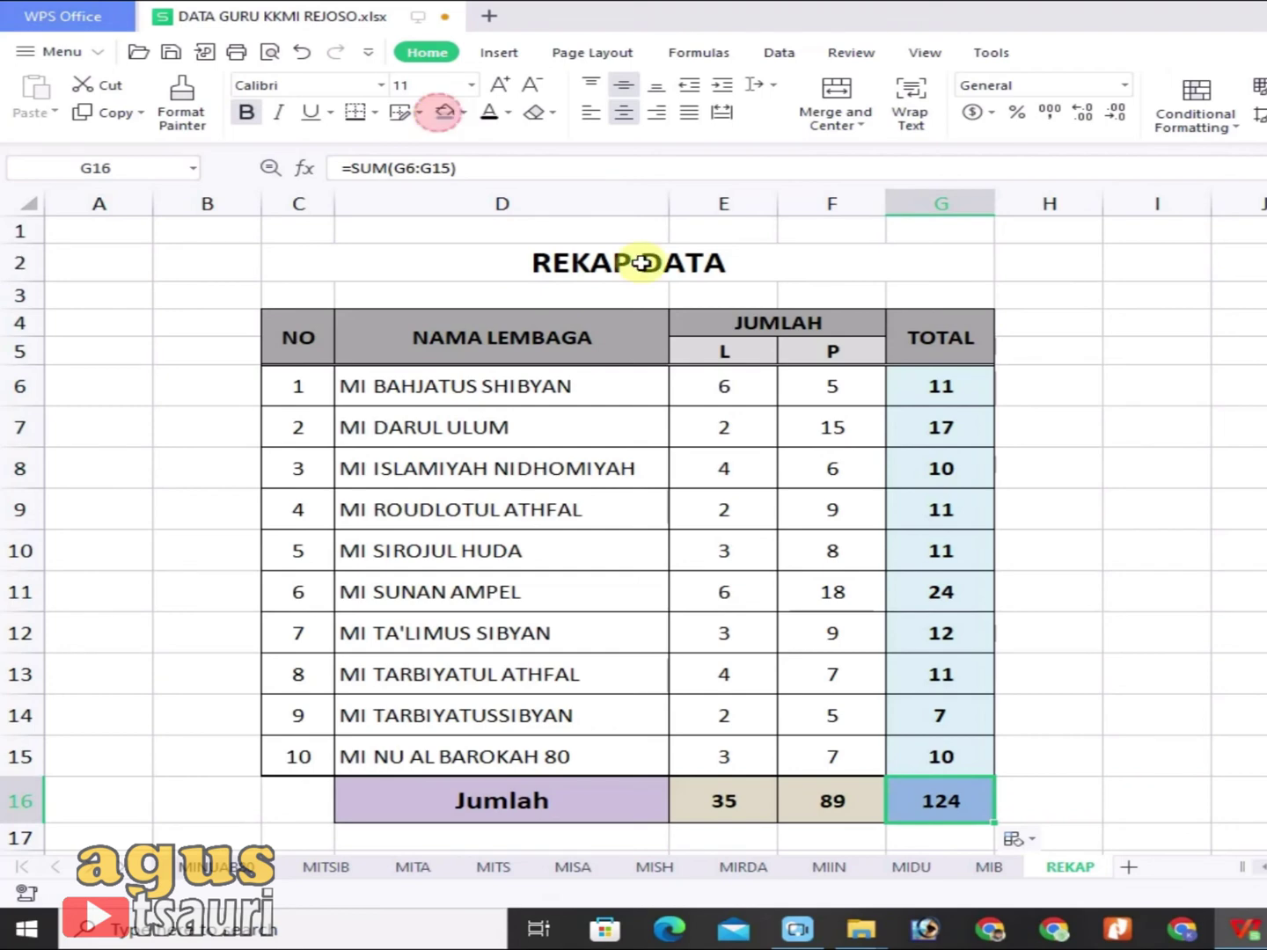
click(1055, 462)
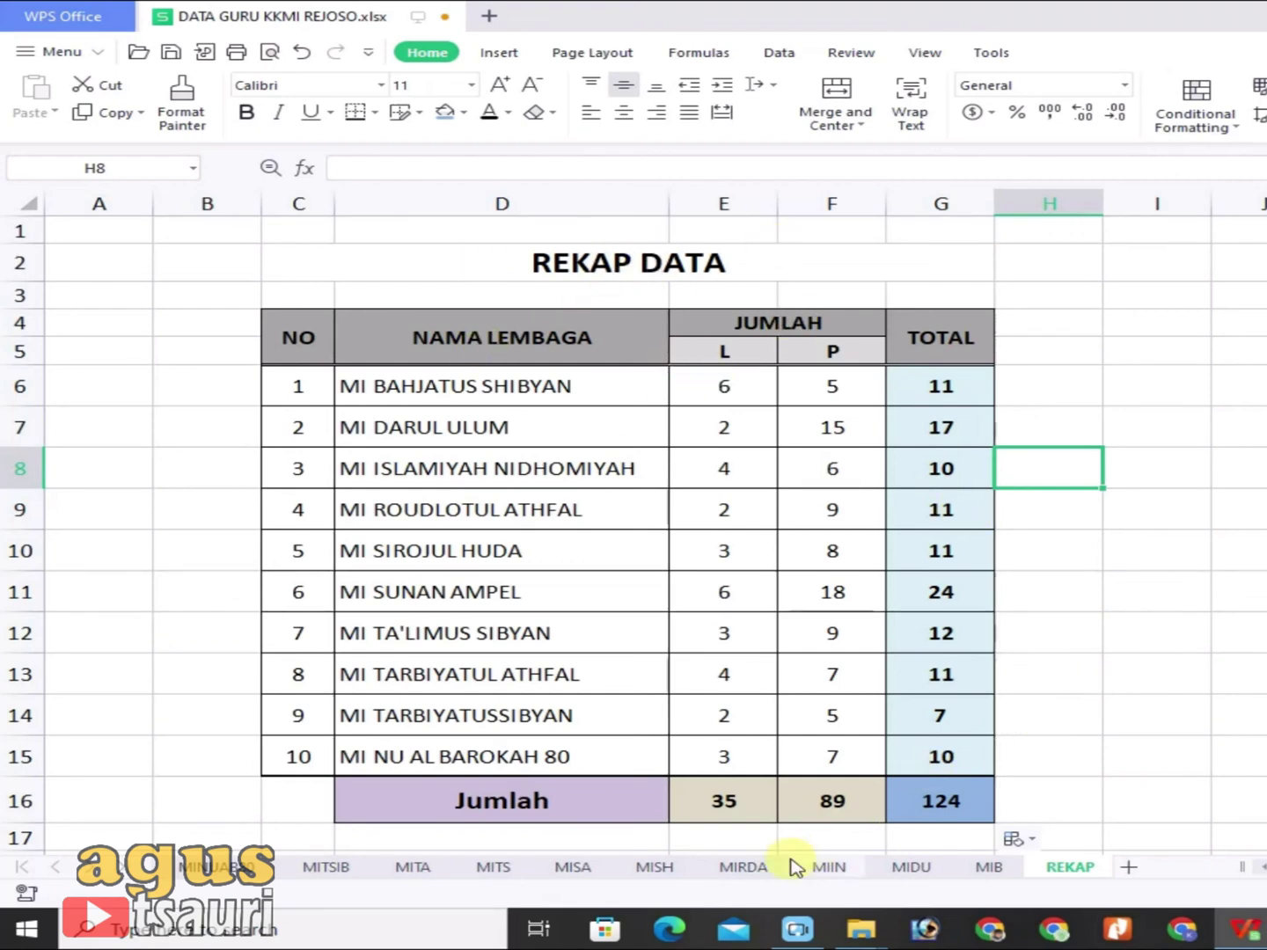
click(989, 869)
click(756, 573)
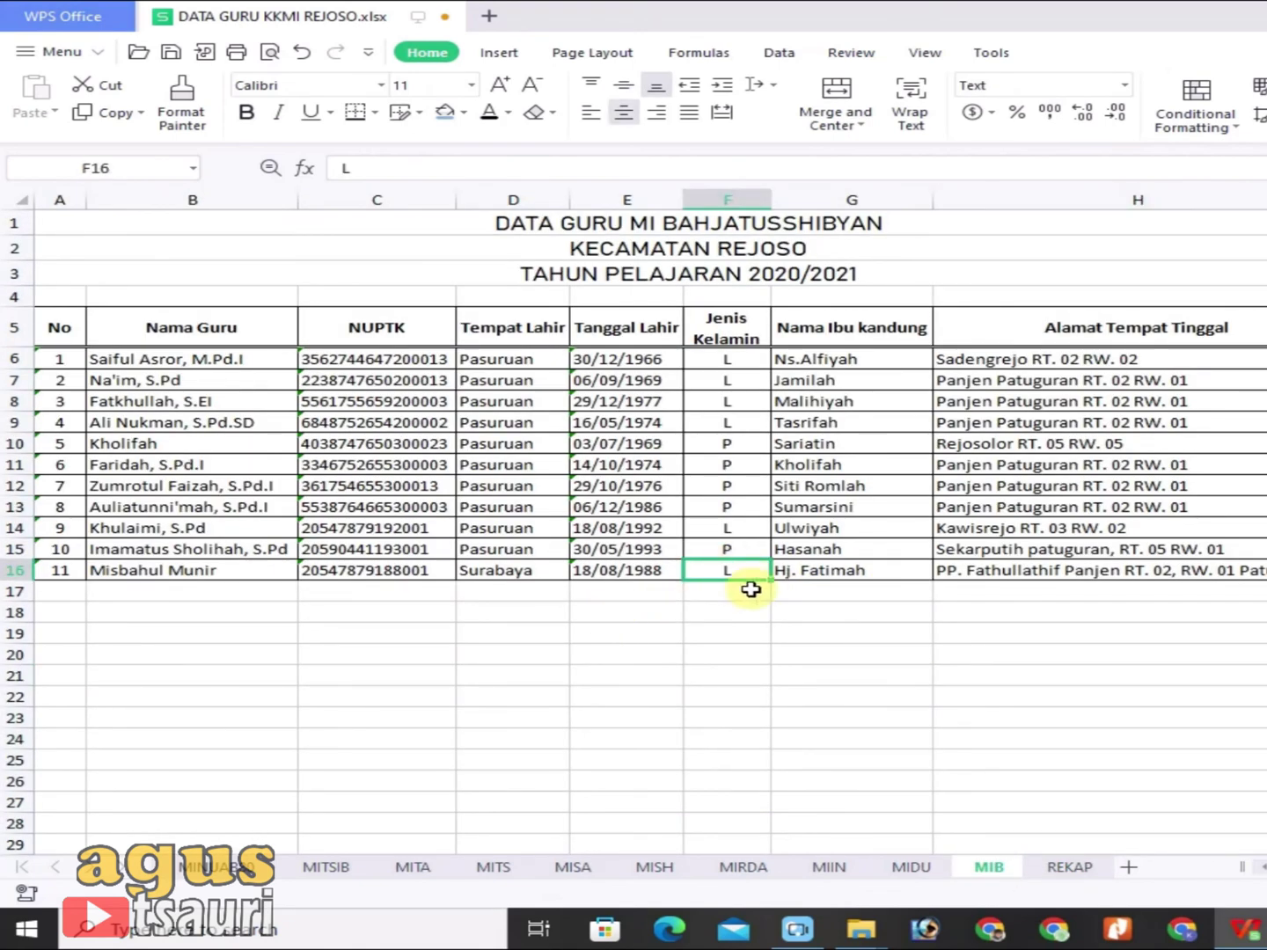
text(P)
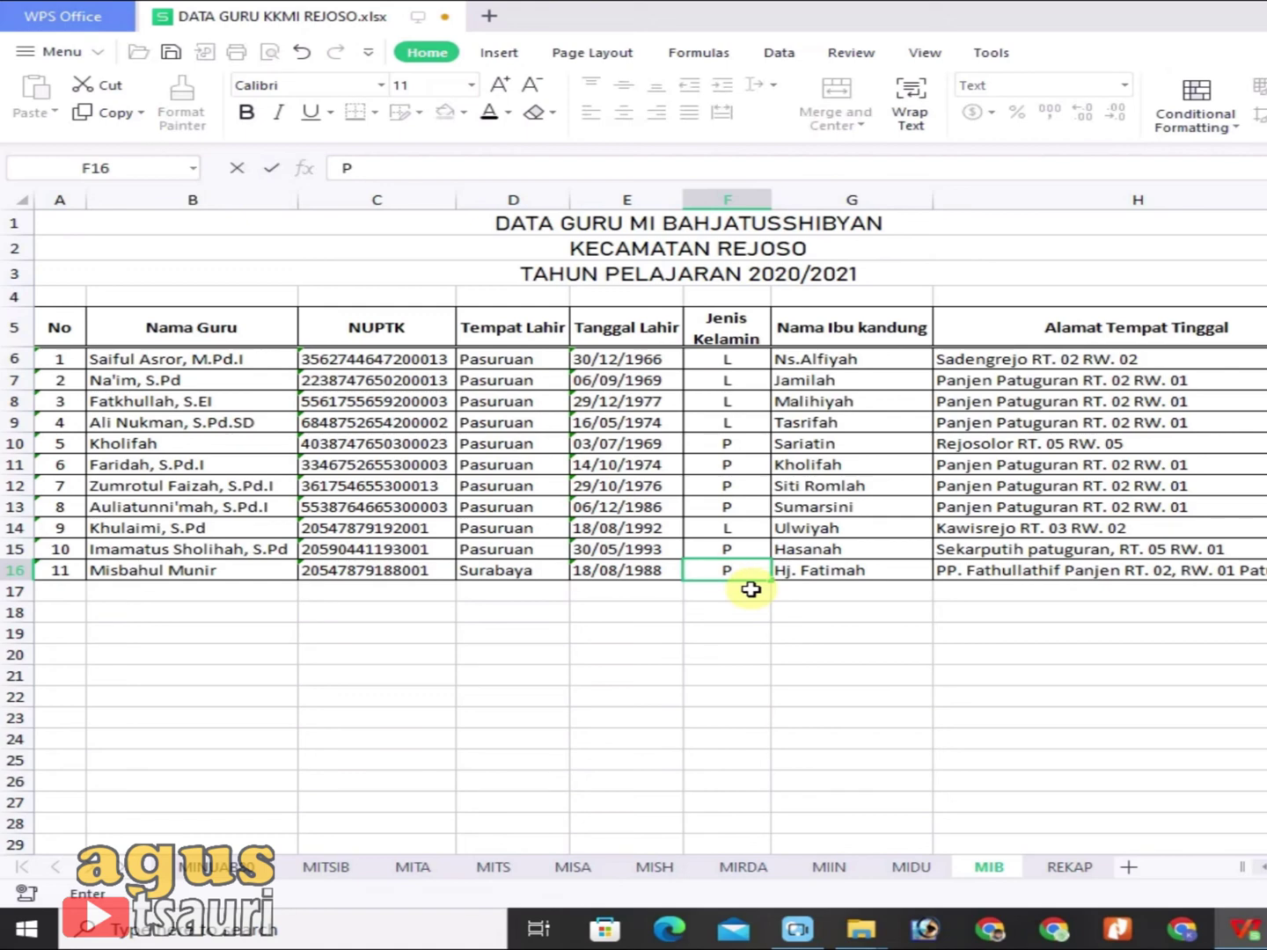
key(Return)
click(1069, 866)
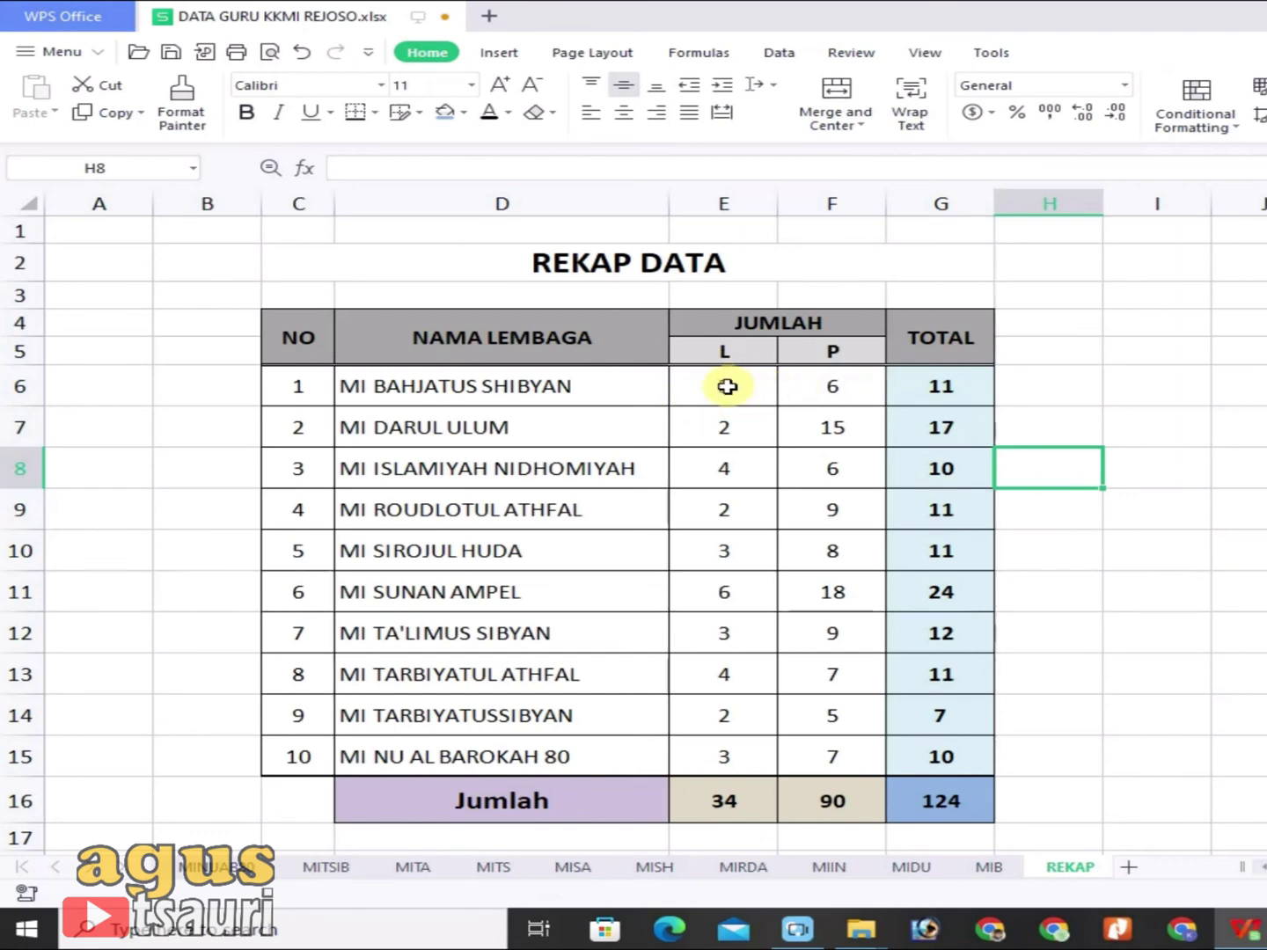
click(986, 869)
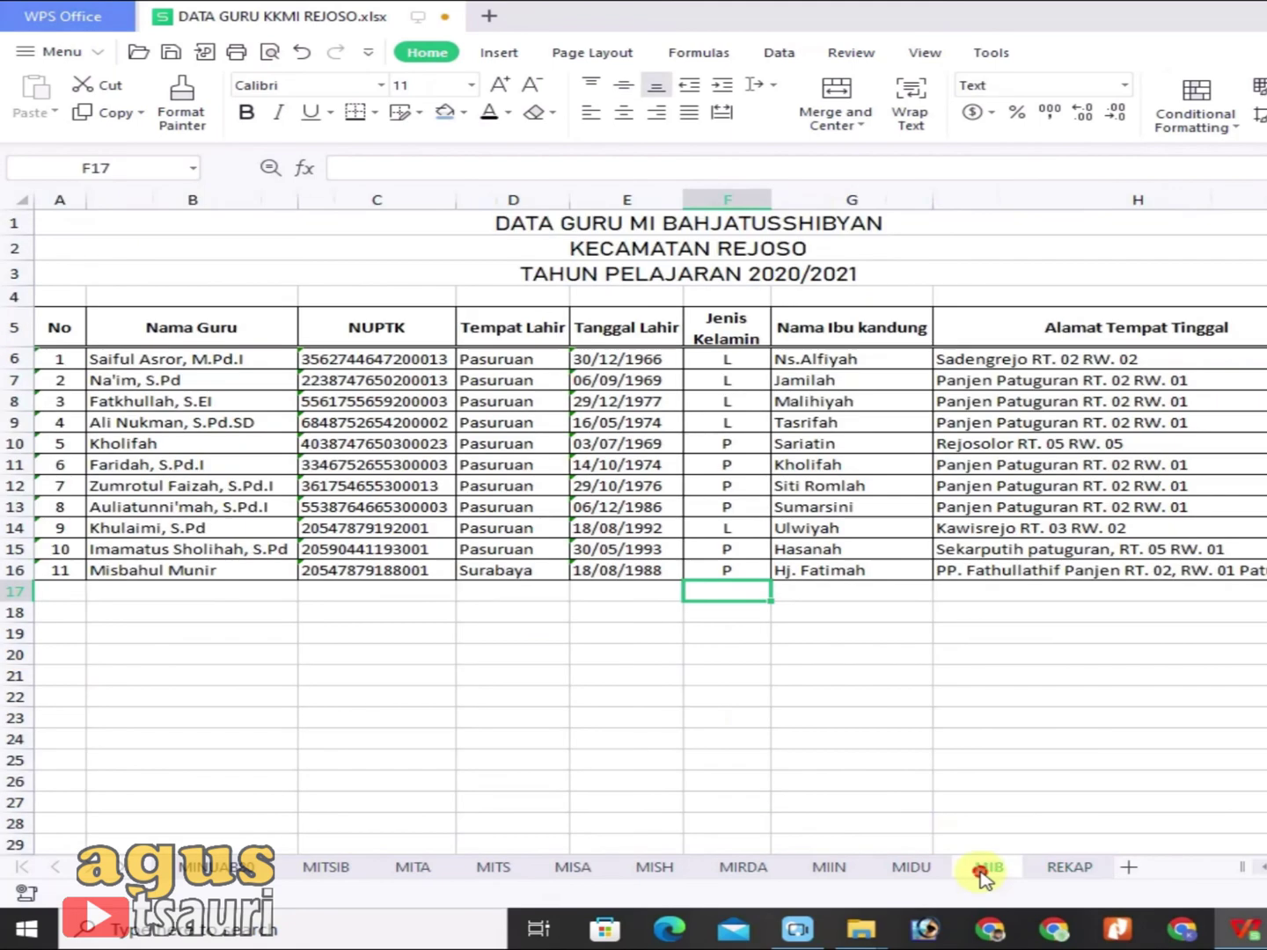
click(724, 571)
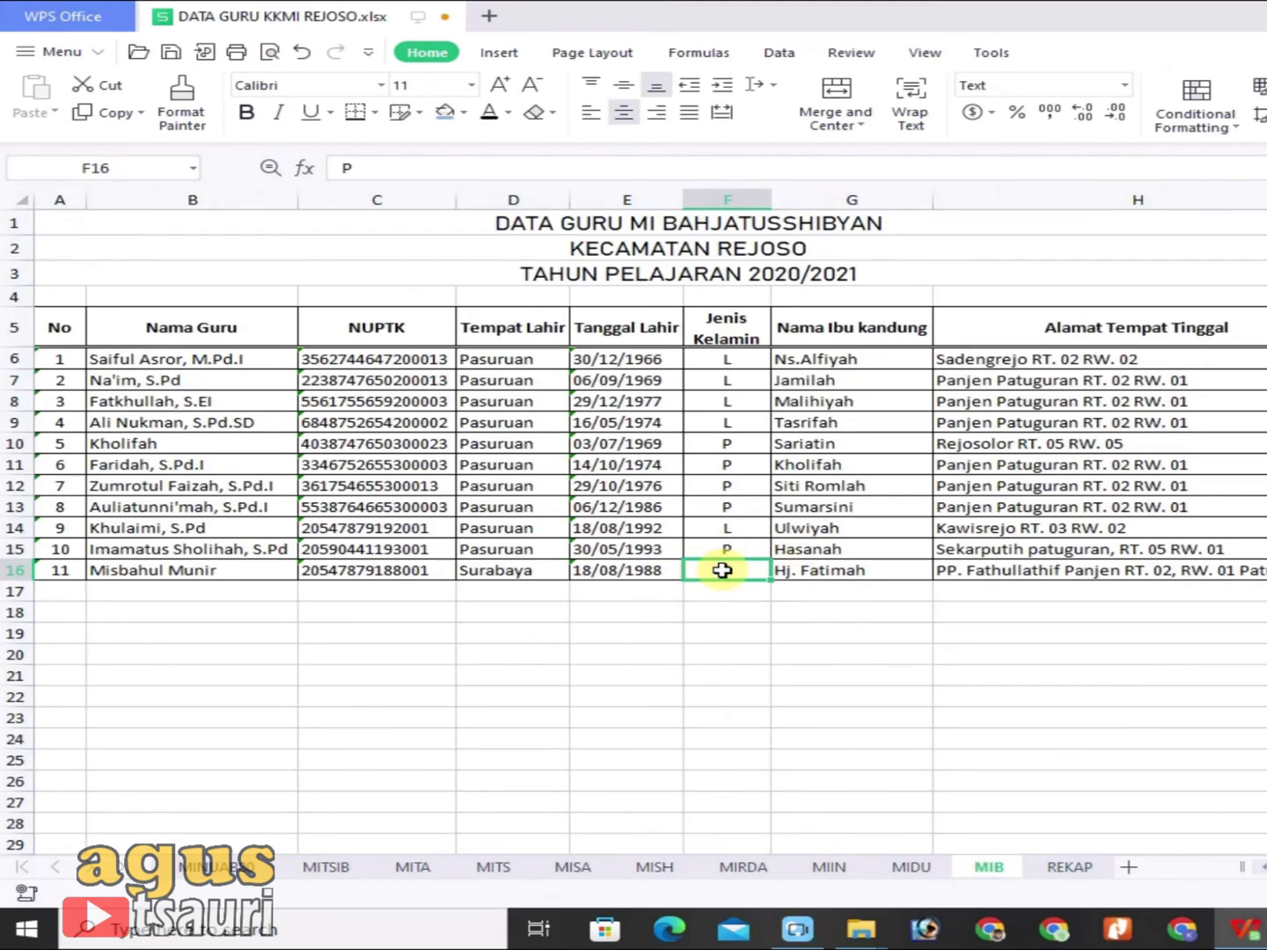
text(L)
key(Return)
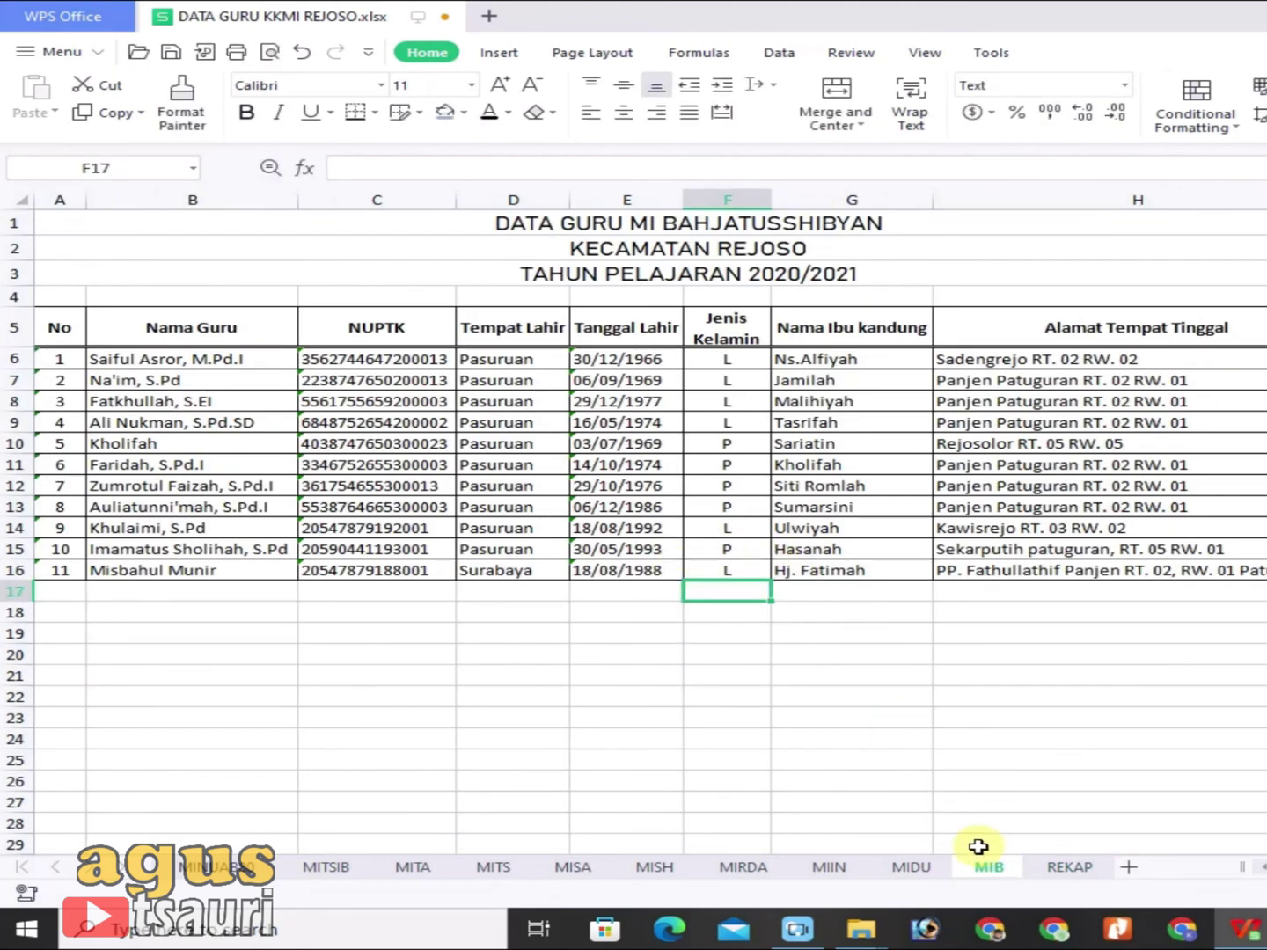
click(1069, 869)
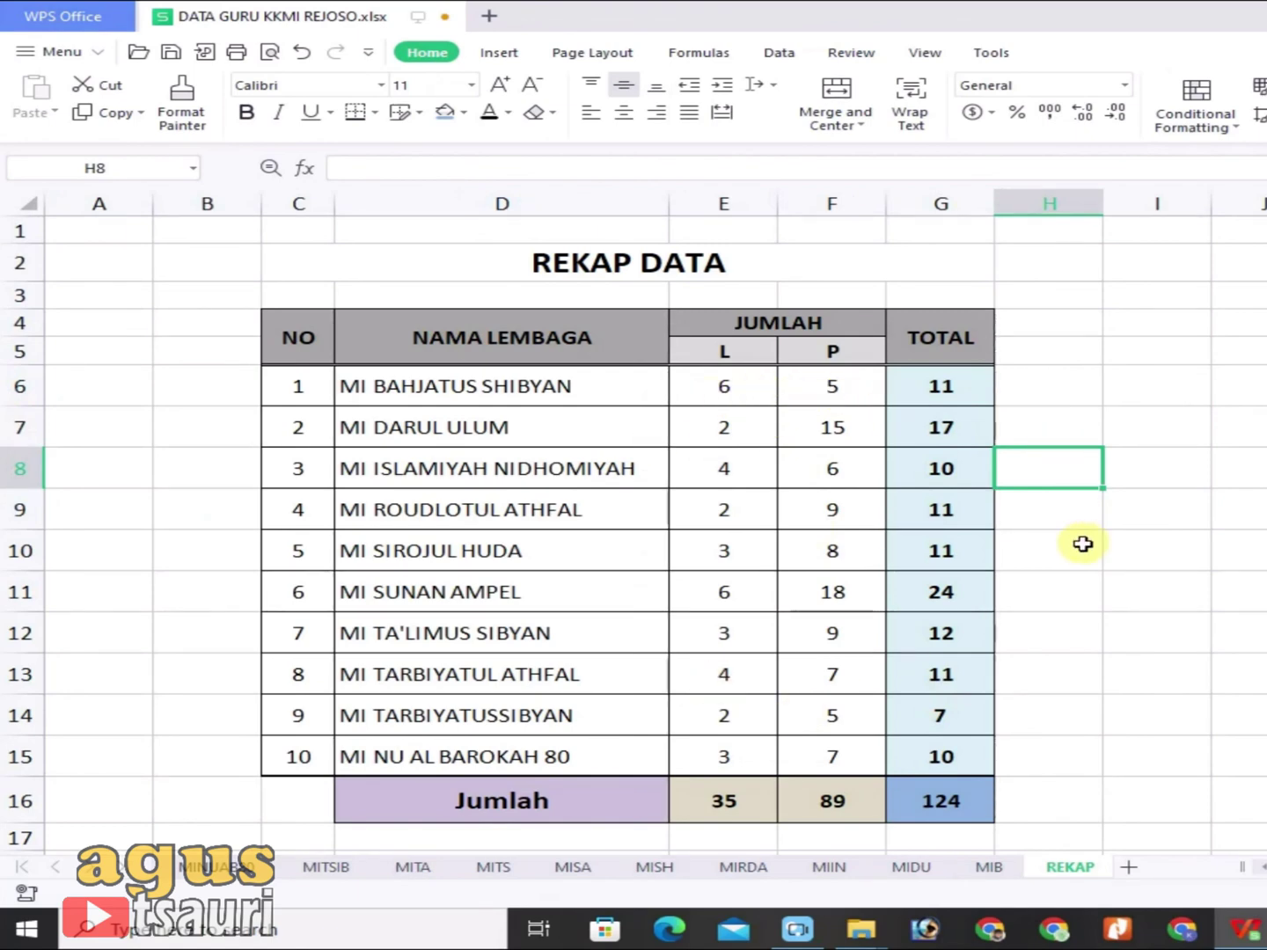
click(988, 867)
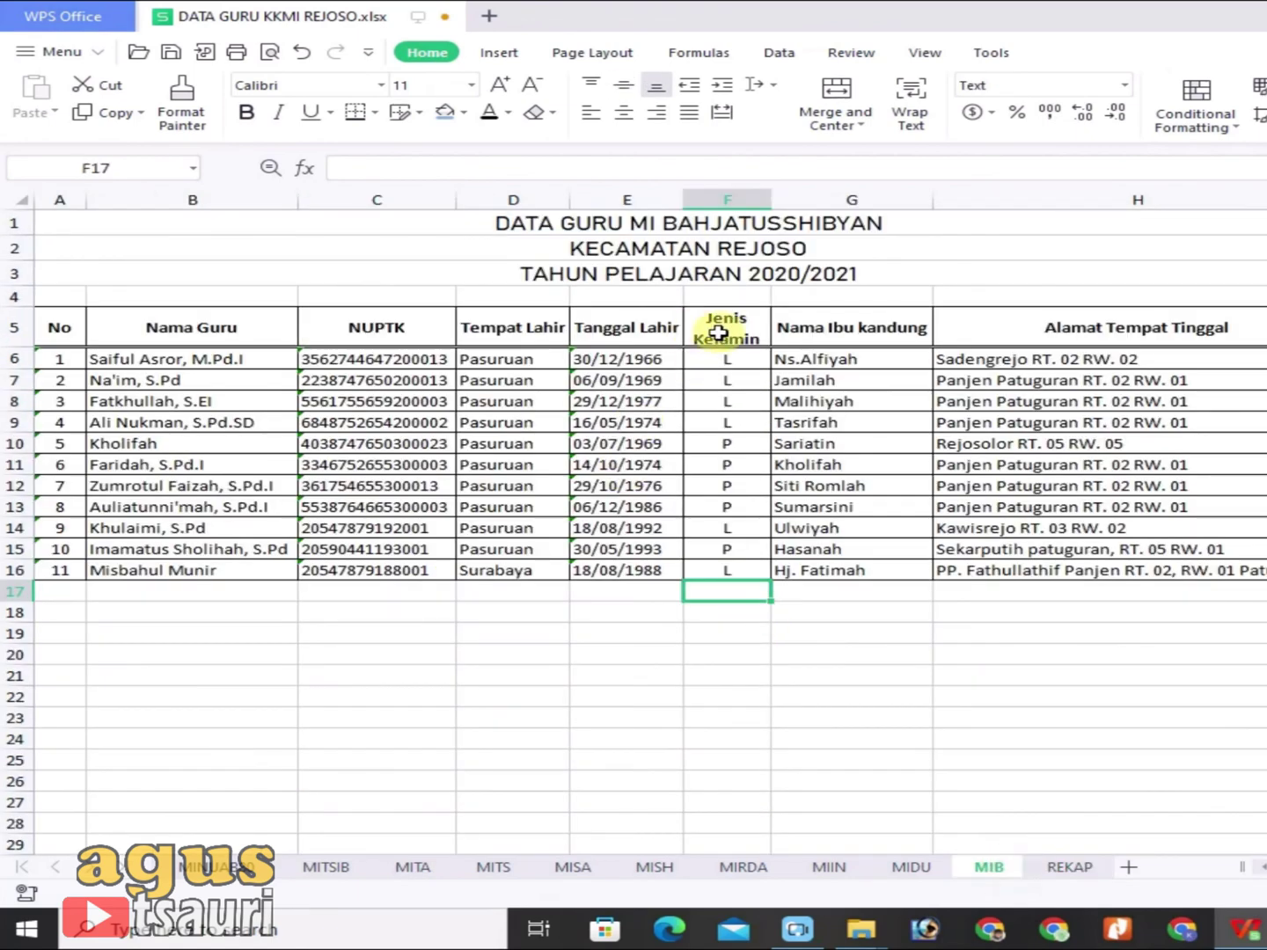
click(1070, 867)
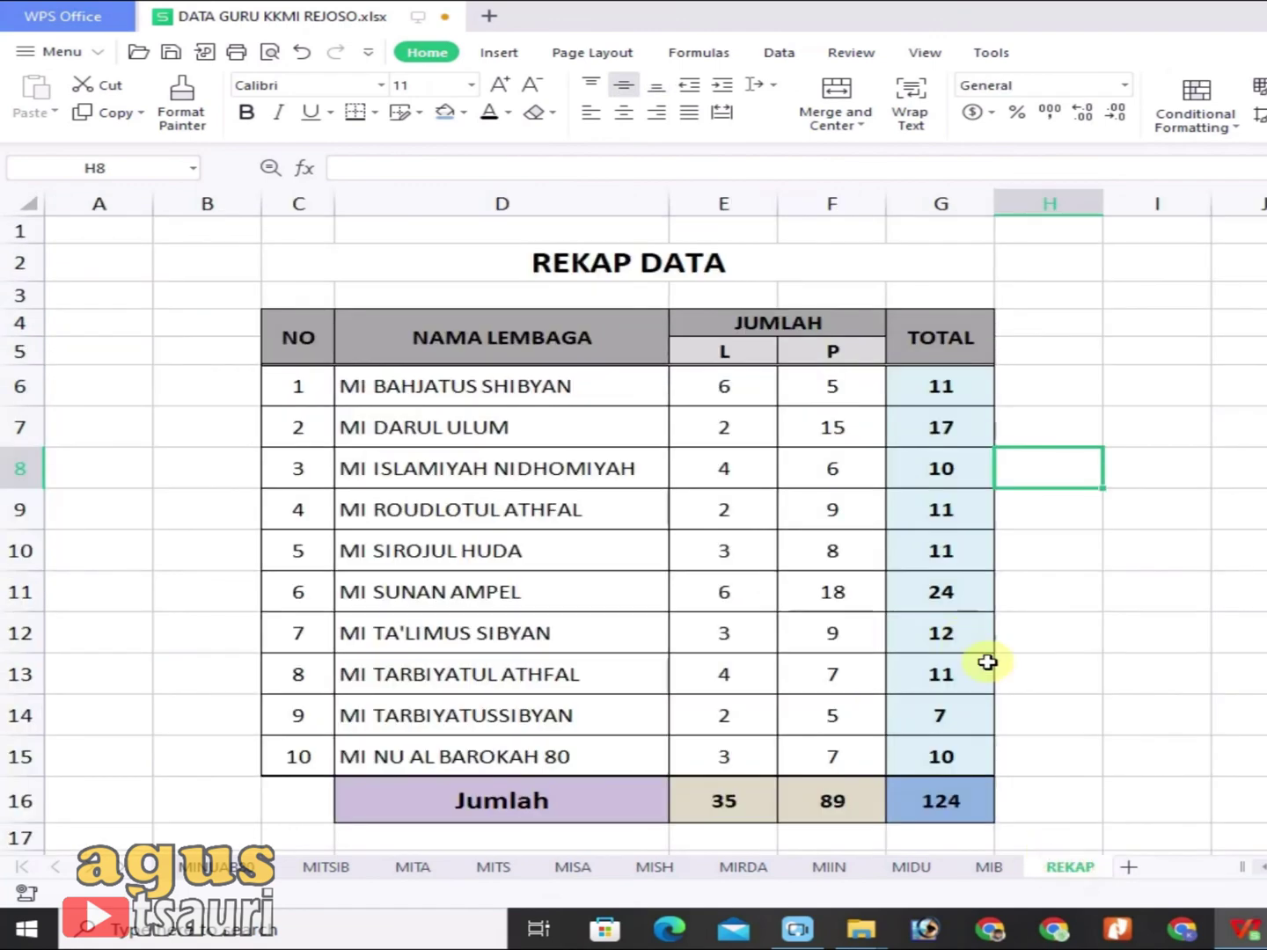